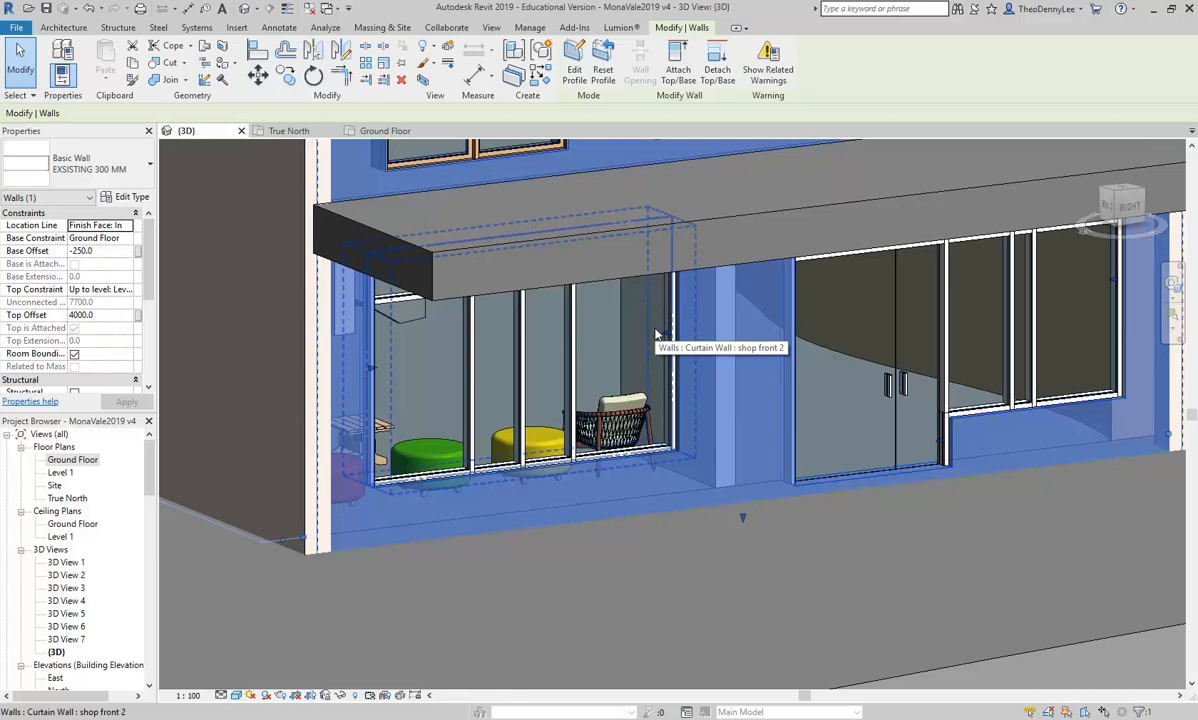
Draw a straight Double brick - 270 wall about 7600 mm long and 8000 mm high on the open ground beside the building
{"action": "scroll", "coordinate": [700, 360], "scroll_direction": "down", "scroll_amount": 3}
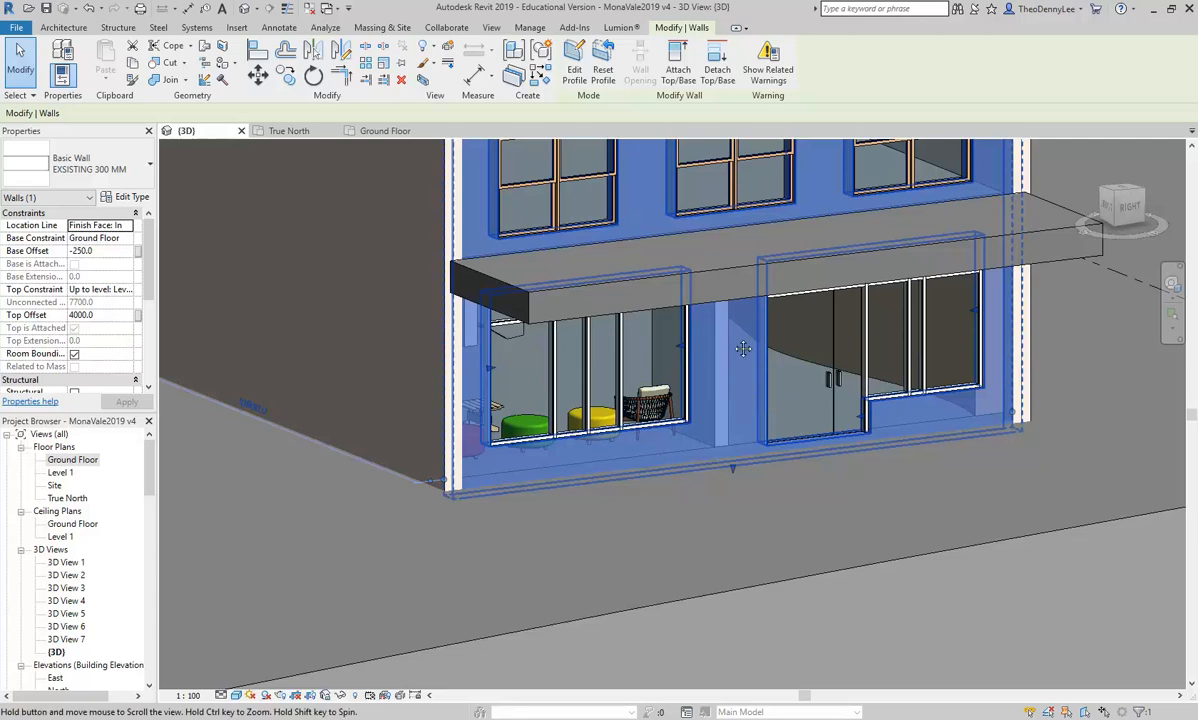
{"action": "middle_click_drag", "start_coordinate": [722, 325], "coordinate": [709, 397]}
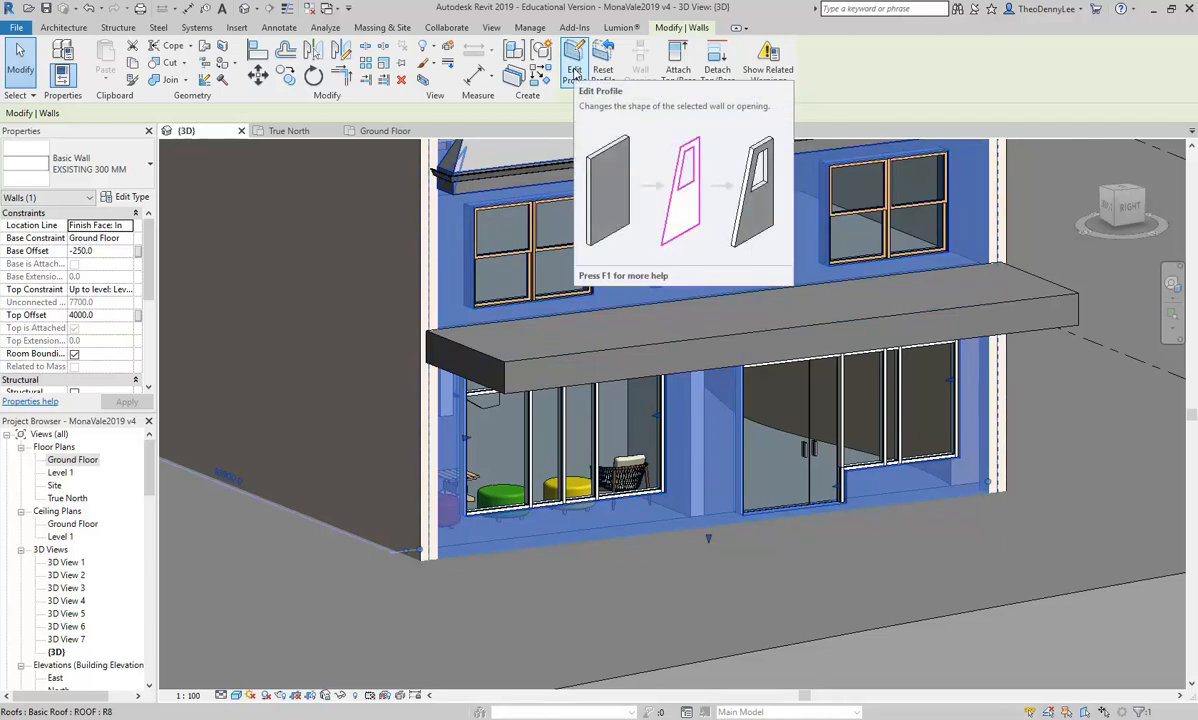
{"action": "scroll", "coordinate": [674, 343], "scroll_direction": "down", "scroll_amount": 5}
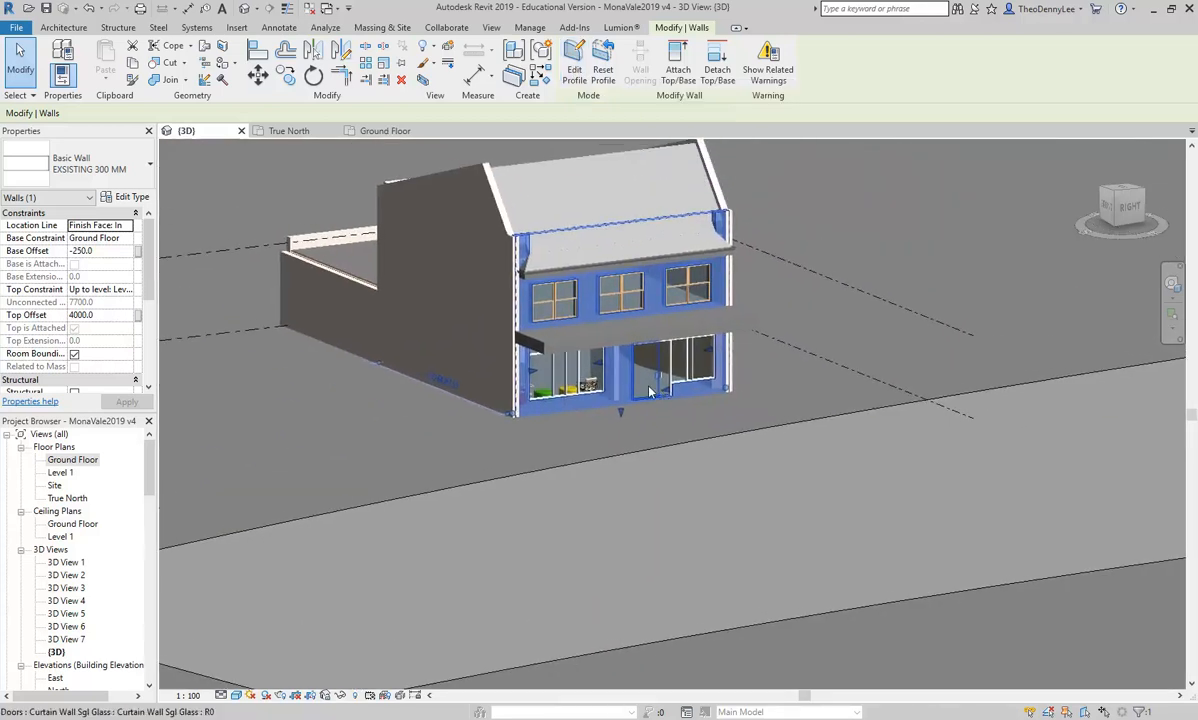
{"action": "left_click", "coordinate": [63, 27]}
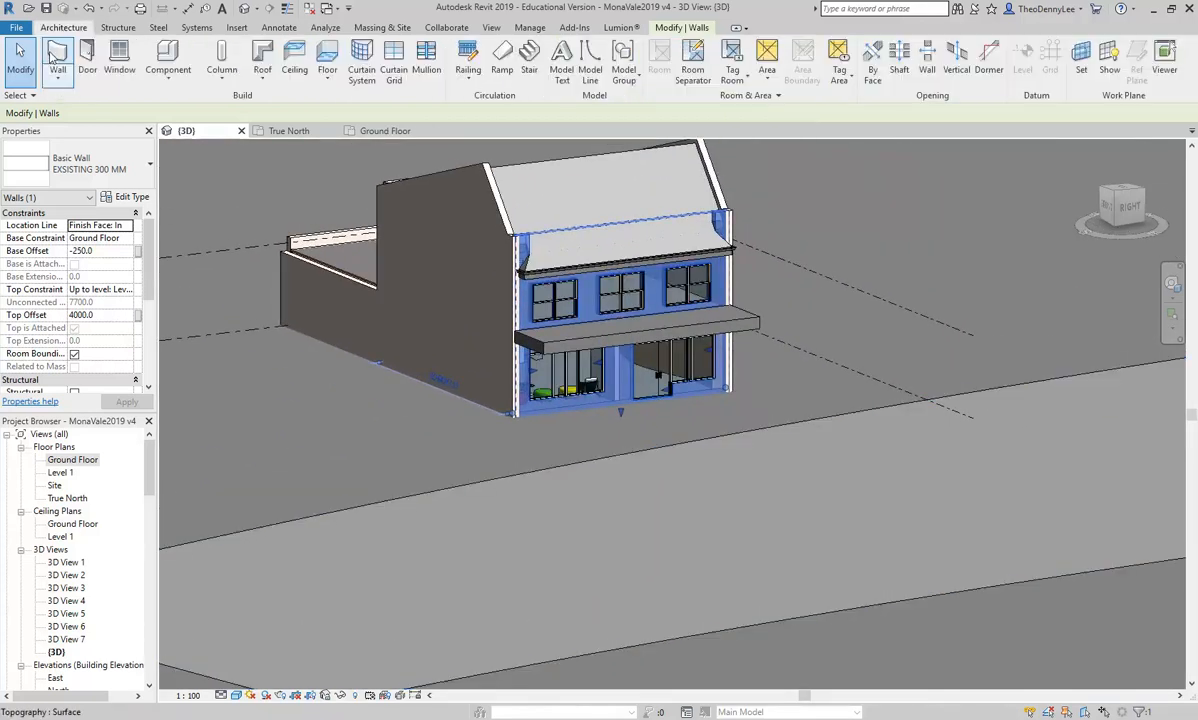
{"action": "left_click", "coordinate": [55, 60]}
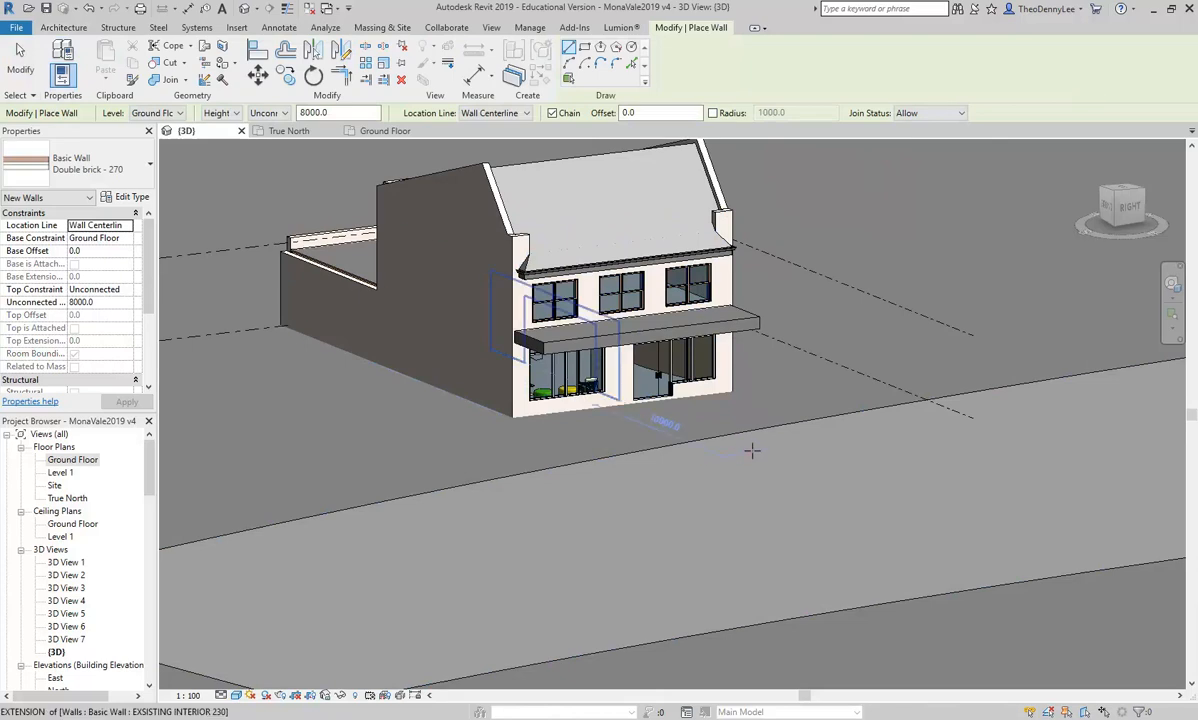
{"action": "left_click", "coordinate": [745, 382]}
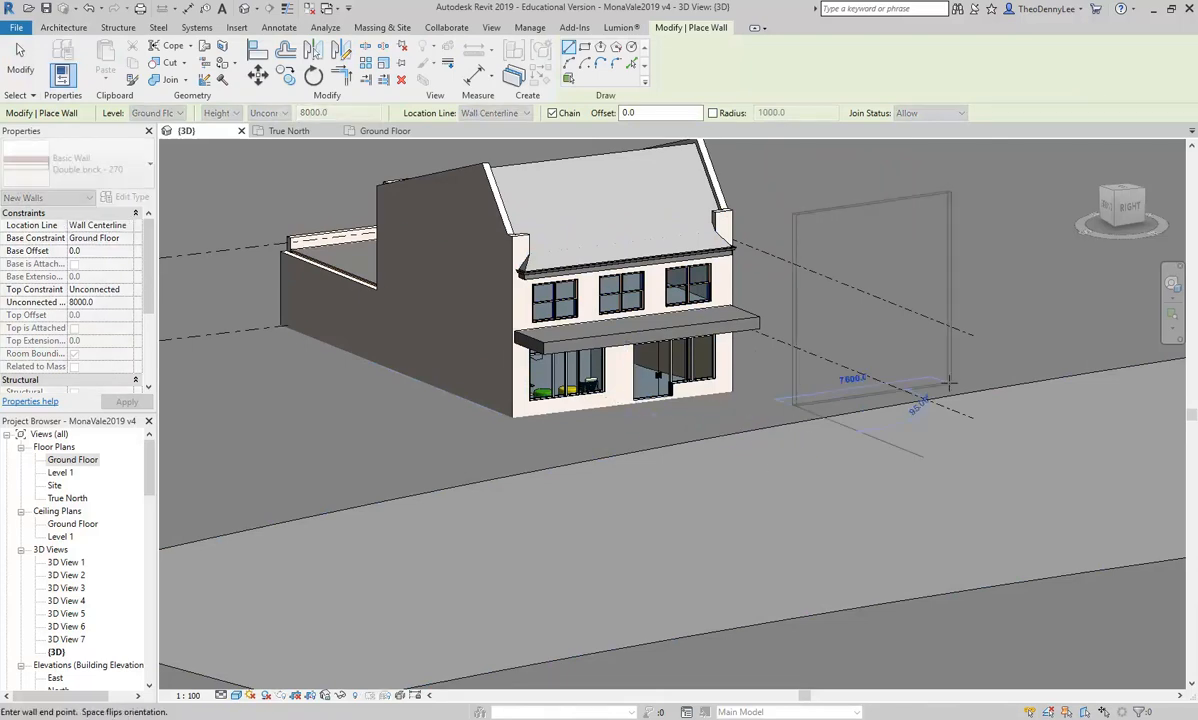
{"action": "right_click", "coordinate": [953, 292]}
{"action": "left_click", "coordinate": [976, 300]}
{"action": "key", "text": "Escape"}
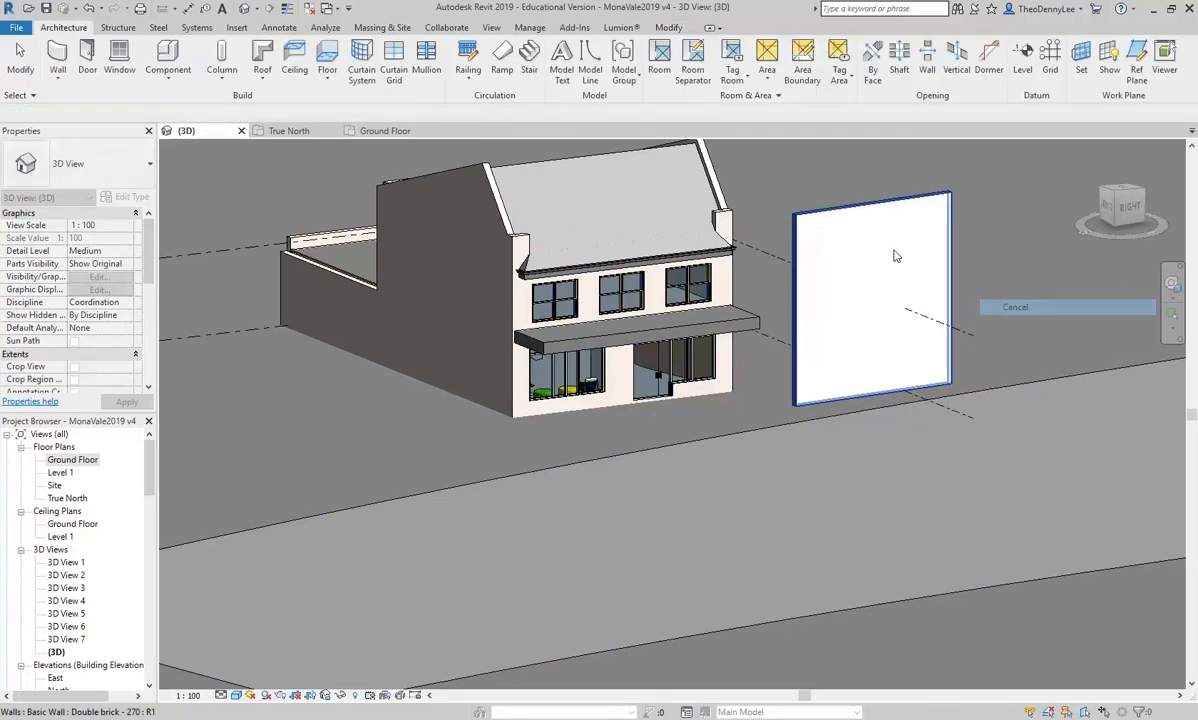
Draw a curved Double brick - 270 arc wall, 8000 mm high with about 4.8 m radius, in front of the straight brick wall
{"action": "left_click", "coordinate": [893, 380]}
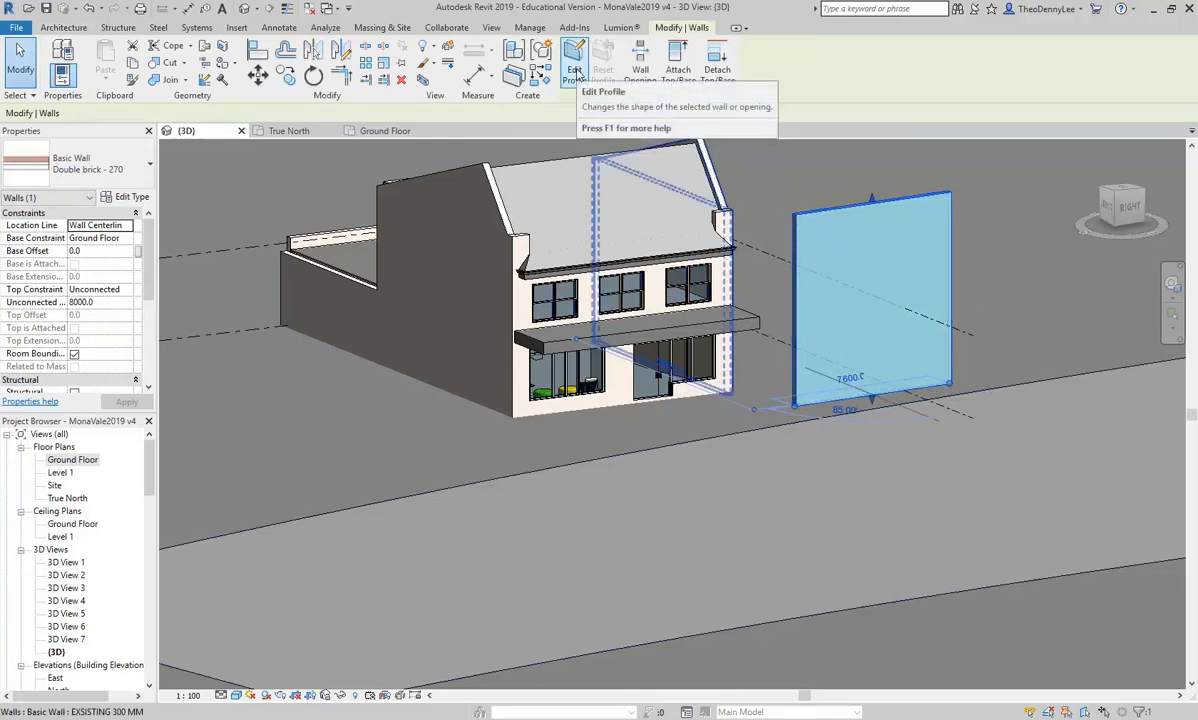
{"action": "middle_click_drag", "start_coordinate": [708, 270], "coordinate": [665, 300]}
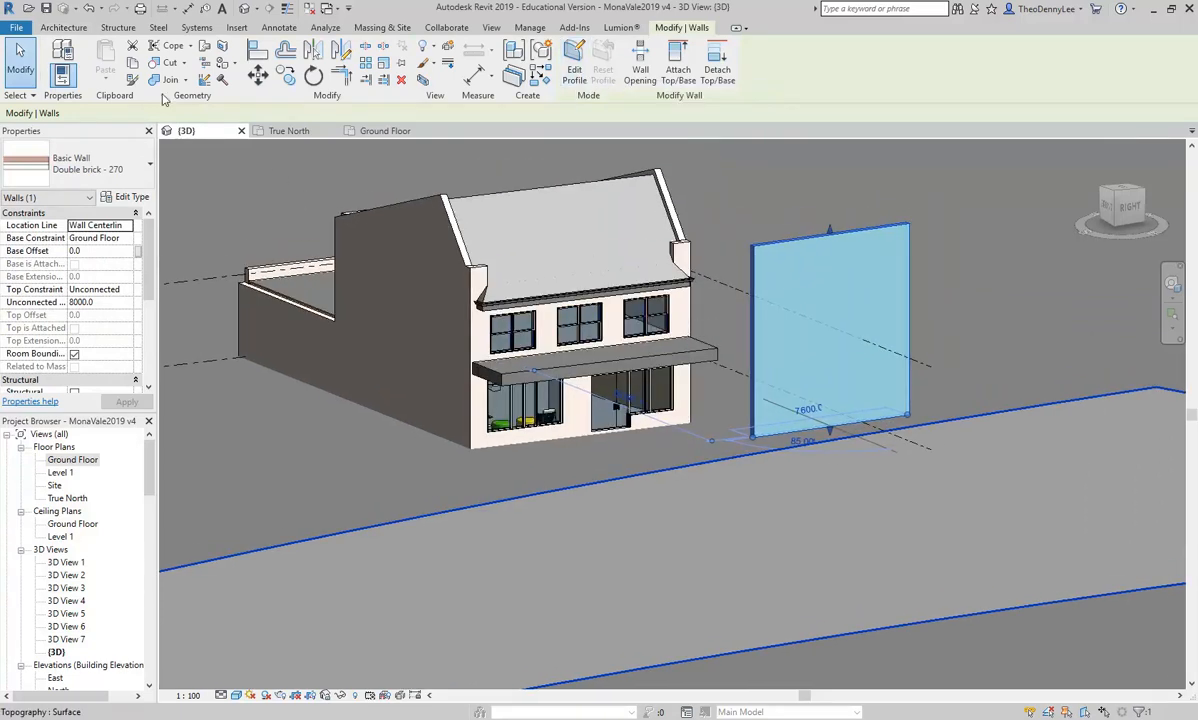
{"action": "left_click", "coordinate": [62, 27]}
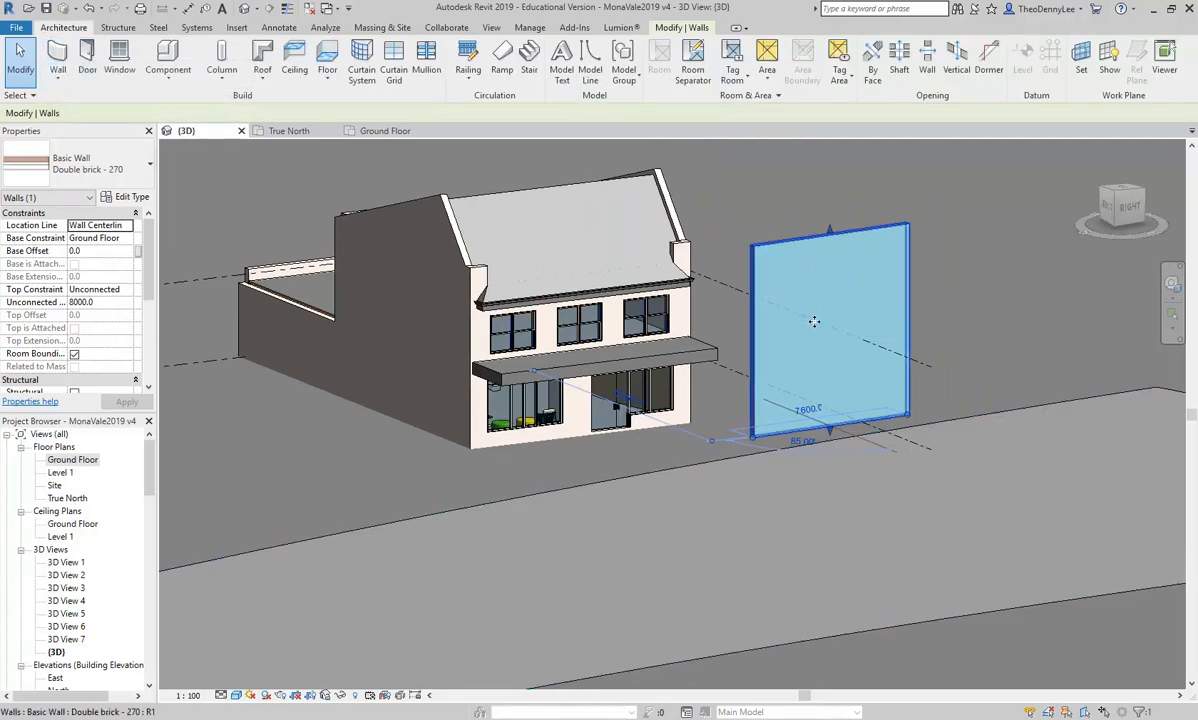
{"action": "scroll", "coordinate": [808, 322], "scroll_direction": "up", "scroll_amount": 2}
{"action": "scroll", "coordinate": [800, 338], "scroll_direction": "up", "scroll_amount": 2}
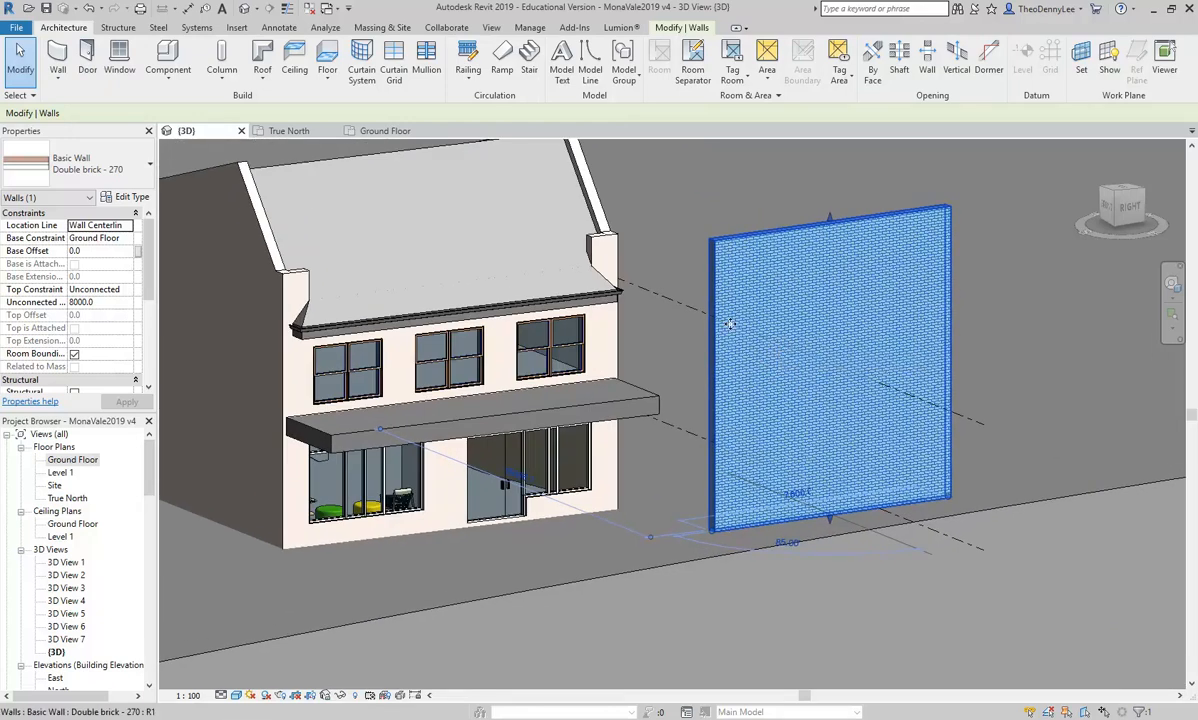
{"action": "scroll", "coordinate": [765, 310], "scroll_direction": "down", "scroll_amount": 4}
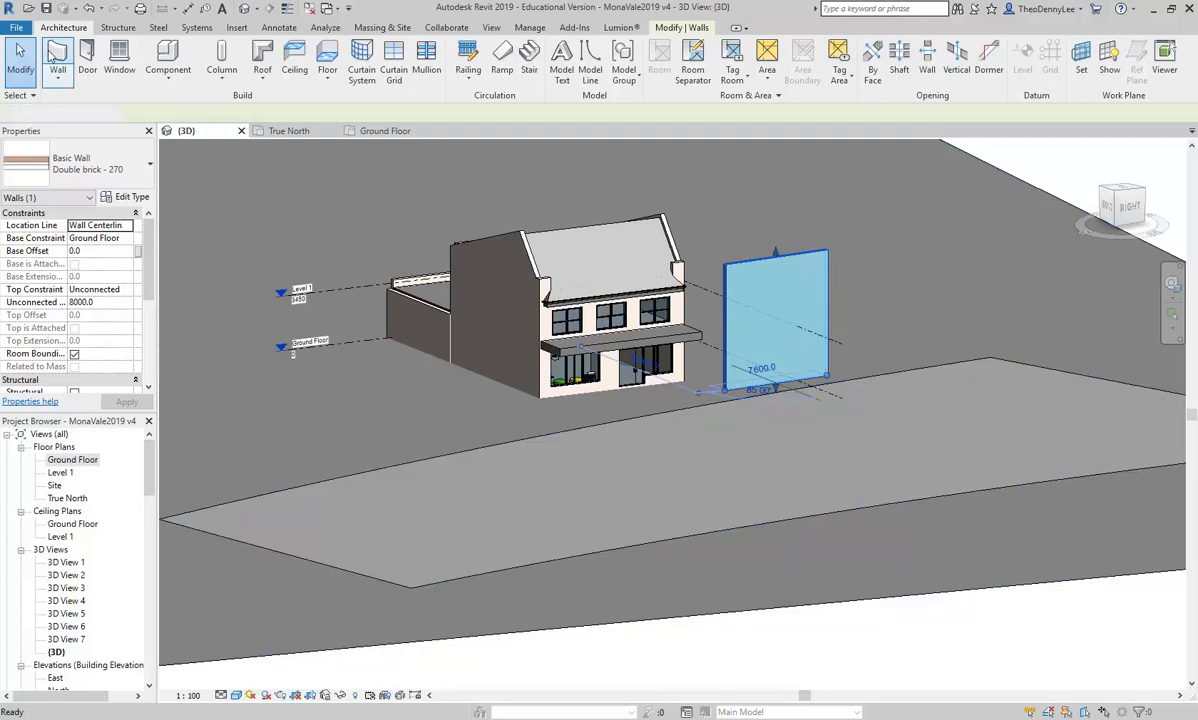
{"action": "left_click", "coordinate": [57, 60]}
{"action": "left_click", "coordinate": [567, 62]}
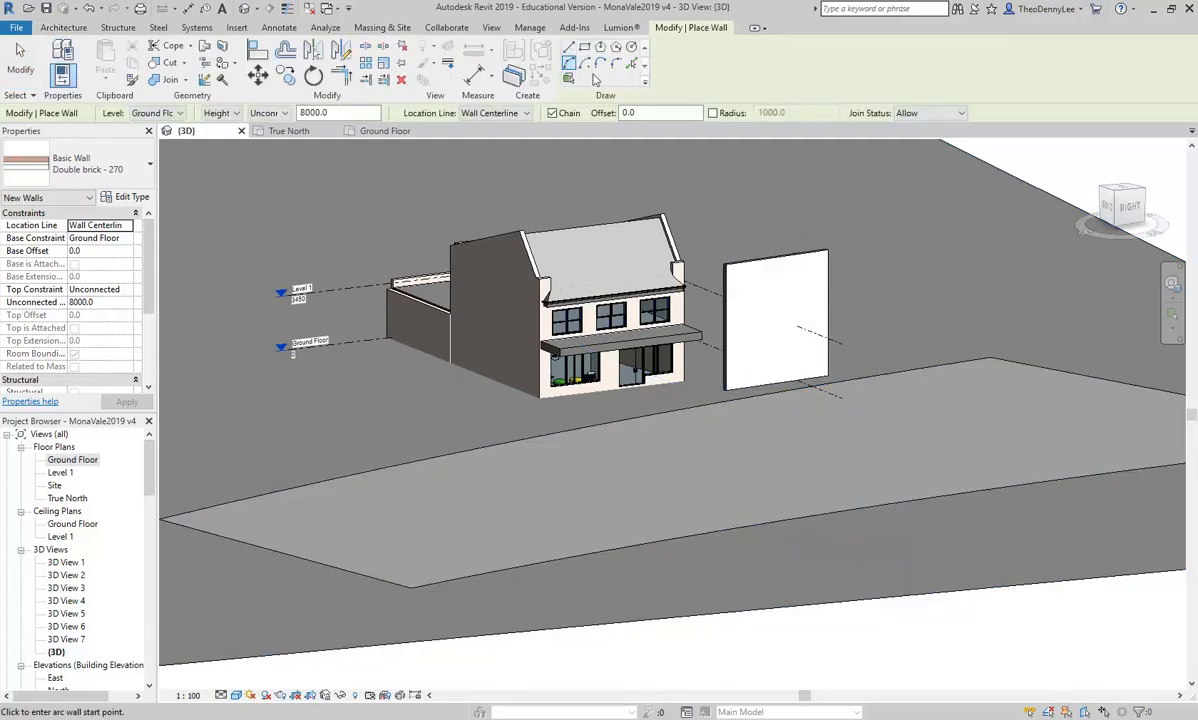
{"action": "left_click", "coordinate": [741, 414]}
{"action": "left_click", "coordinate": [895, 423]}
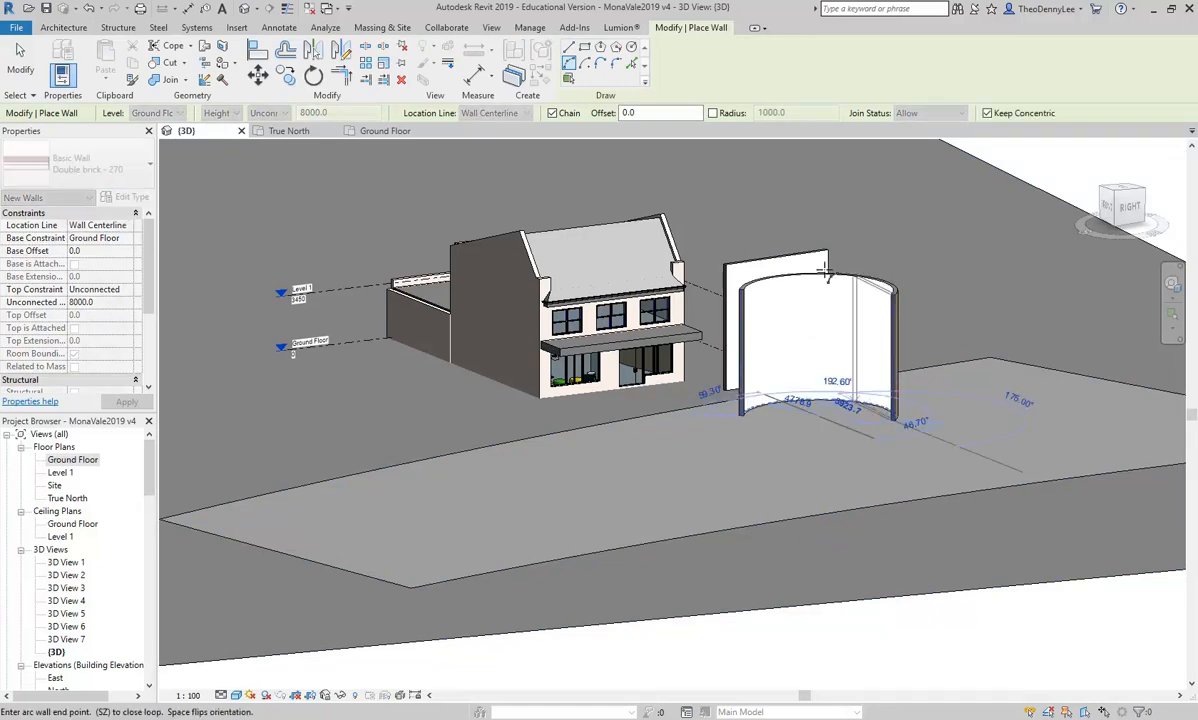
{"action": "right_click", "coordinate": [810, 232]}
{"action": "left_click", "coordinate": [823, 242]}
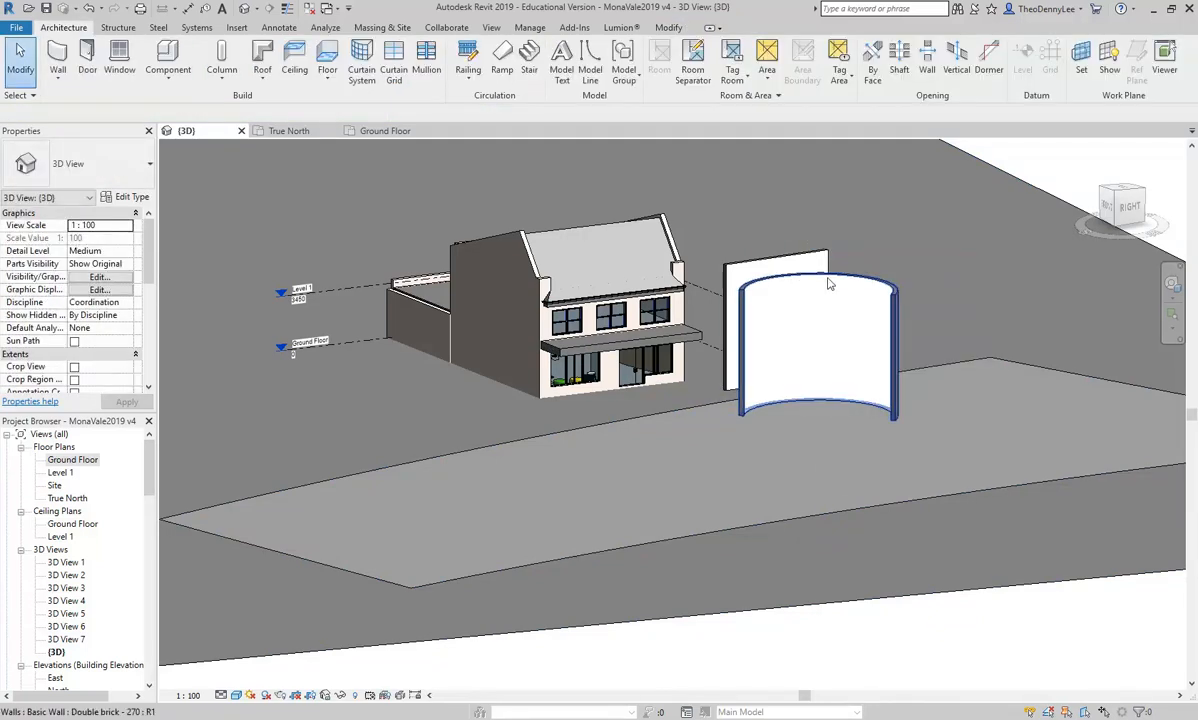
Delete the curved brick wall
{"action": "left_click", "coordinate": [830, 284]}
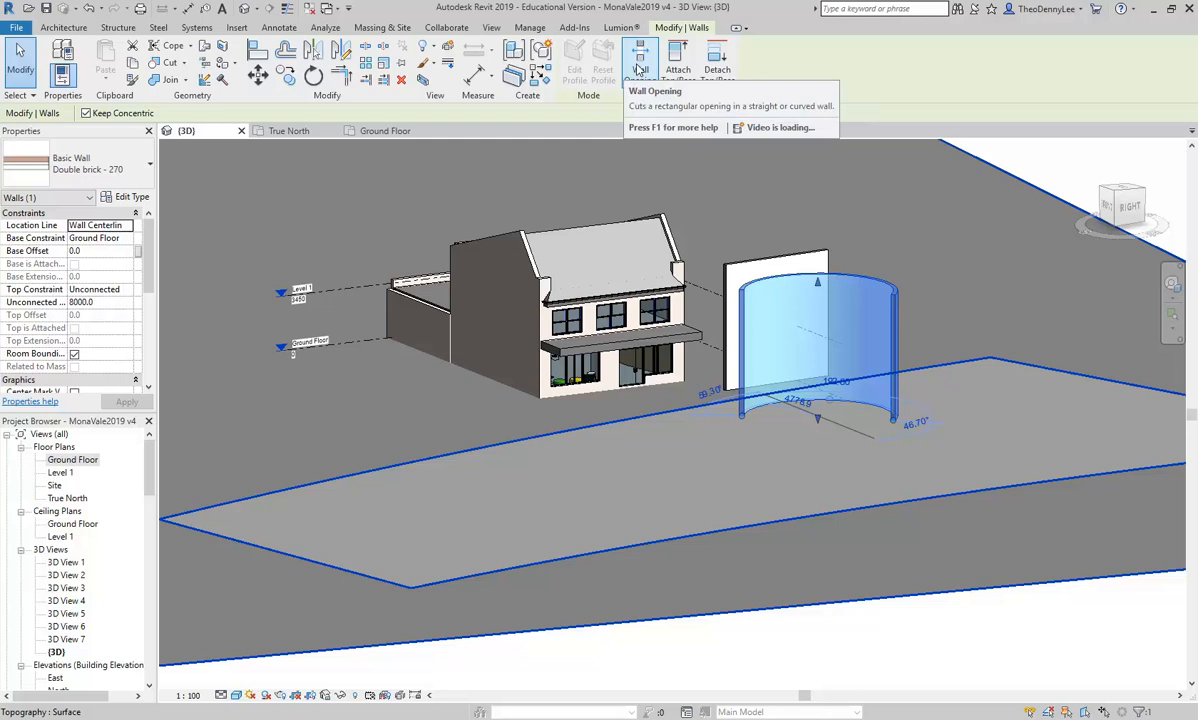
{"action": "scroll", "coordinate": [765, 283], "scroll_direction": "up", "scroll_amount": 5}
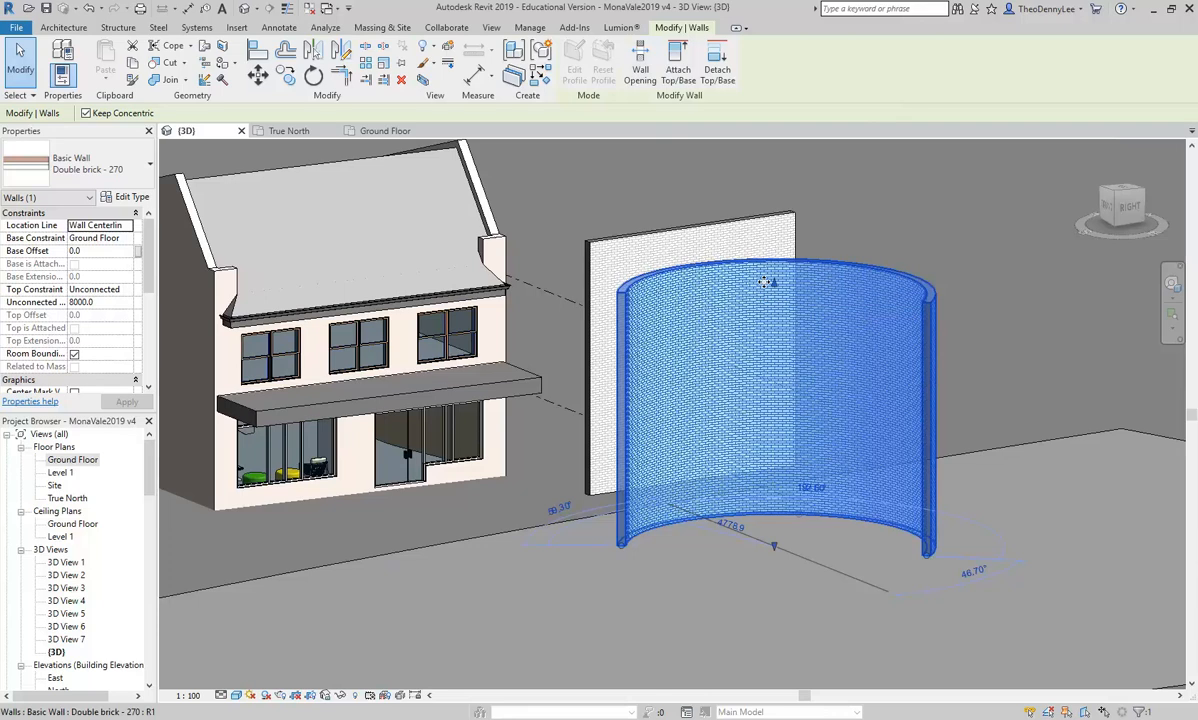
{"action": "key", "text": "Delete"}
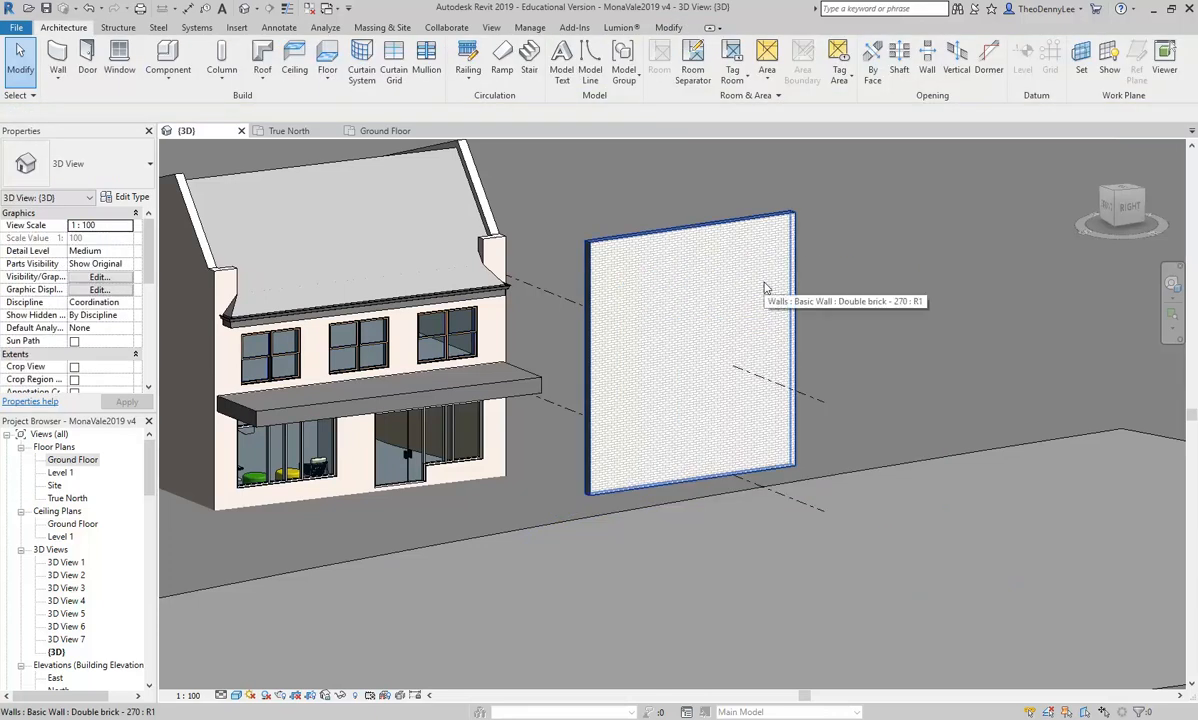
Reset the edited profile of the building's front wall around the shopfront and dismiss the resulting warning
{"action": "left_click", "coordinate": [762, 286]}
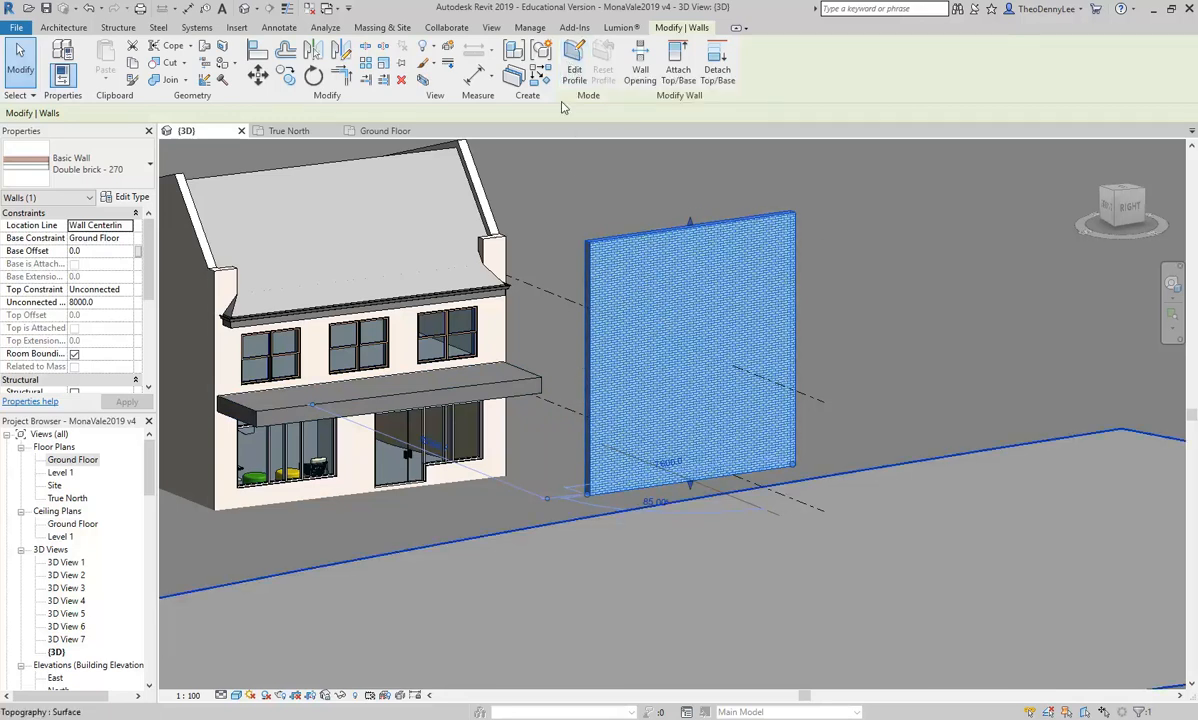
{"action": "middle_click_drag", "start_coordinate": [633, 332], "coordinate": [747, 290]}
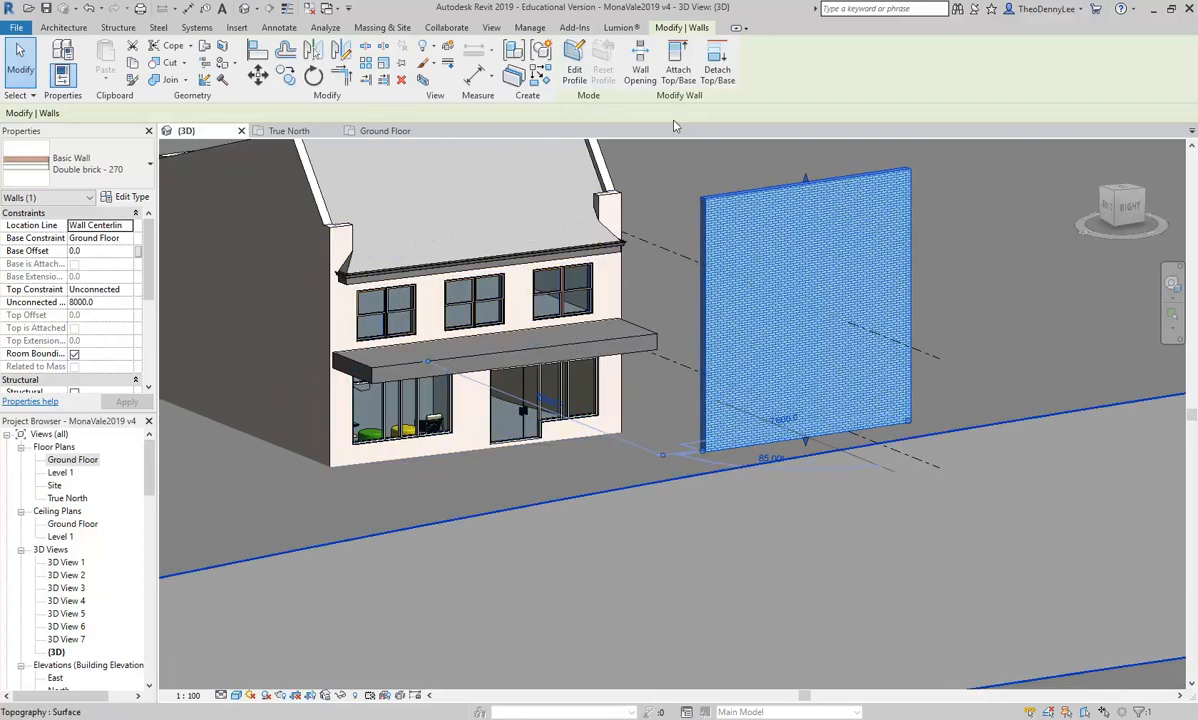
{"action": "left_click", "coordinate": [480, 410]}
{"action": "middle_click_drag", "start_coordinate": [486, 394], "coordinate": [563, 415]}
{"action": "scroll", "coordinate": [484, 404], "scroll_direction": "up", "scroll_amount": 2}
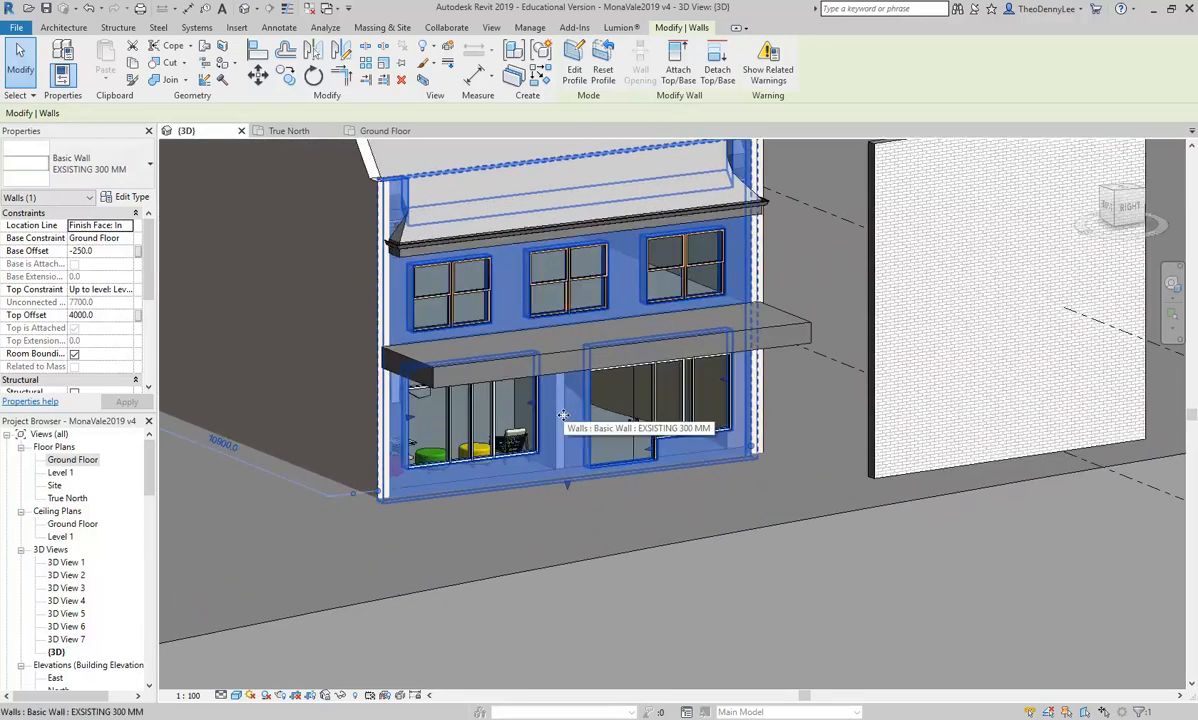
{"action": "left_click", "coordinate": [603, 66]}
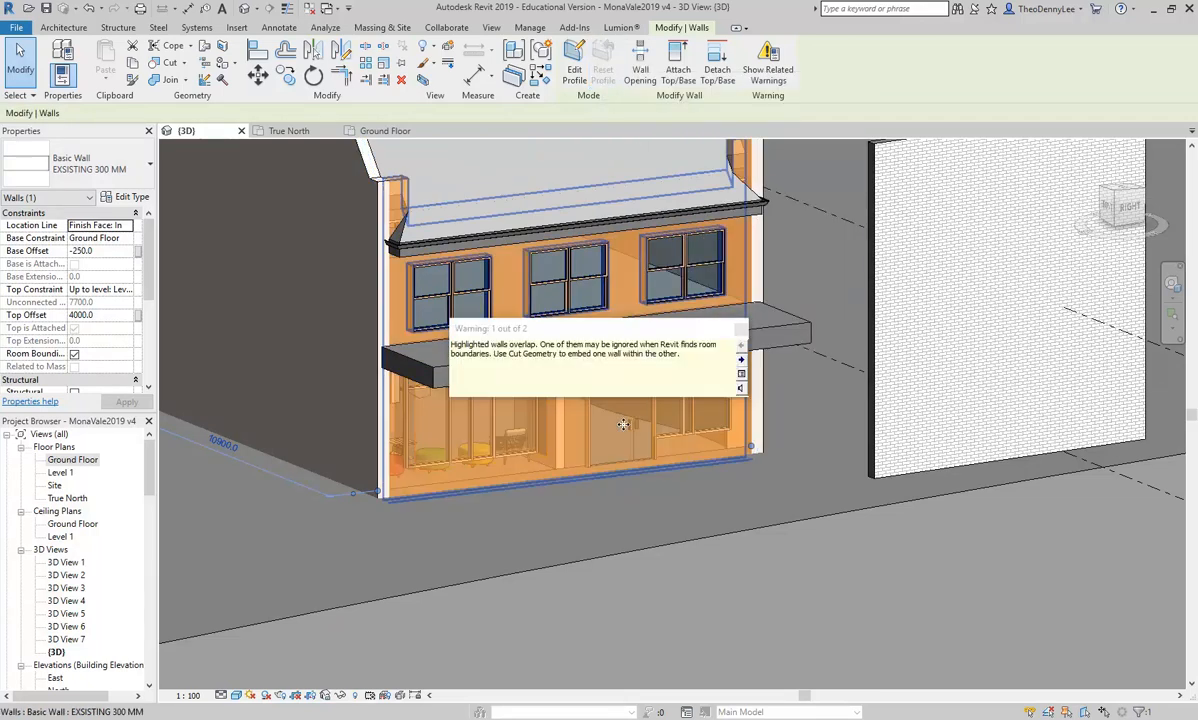
{"action": "left_click", "coordinate": [741, 329]}
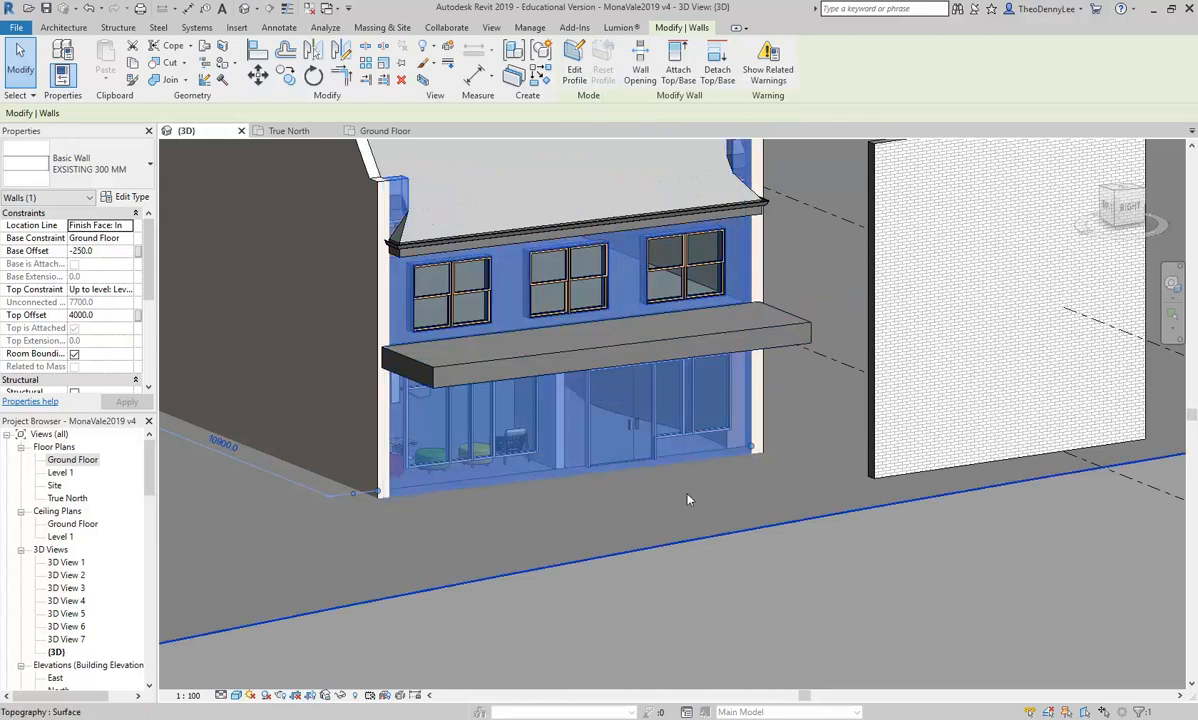
Undo the profile reset on the building's front wall
{"action": "left_click", "coordinate": [789, 442]}
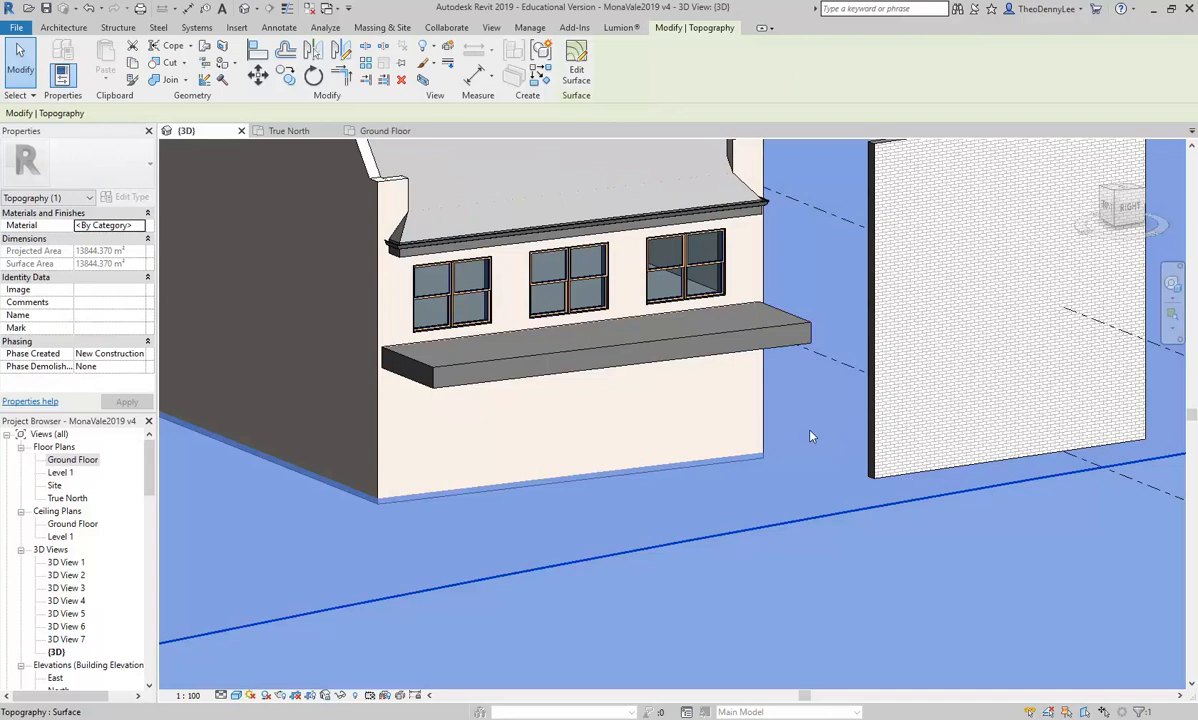
{"action": "left_click", "coordinate": [89, 9]}
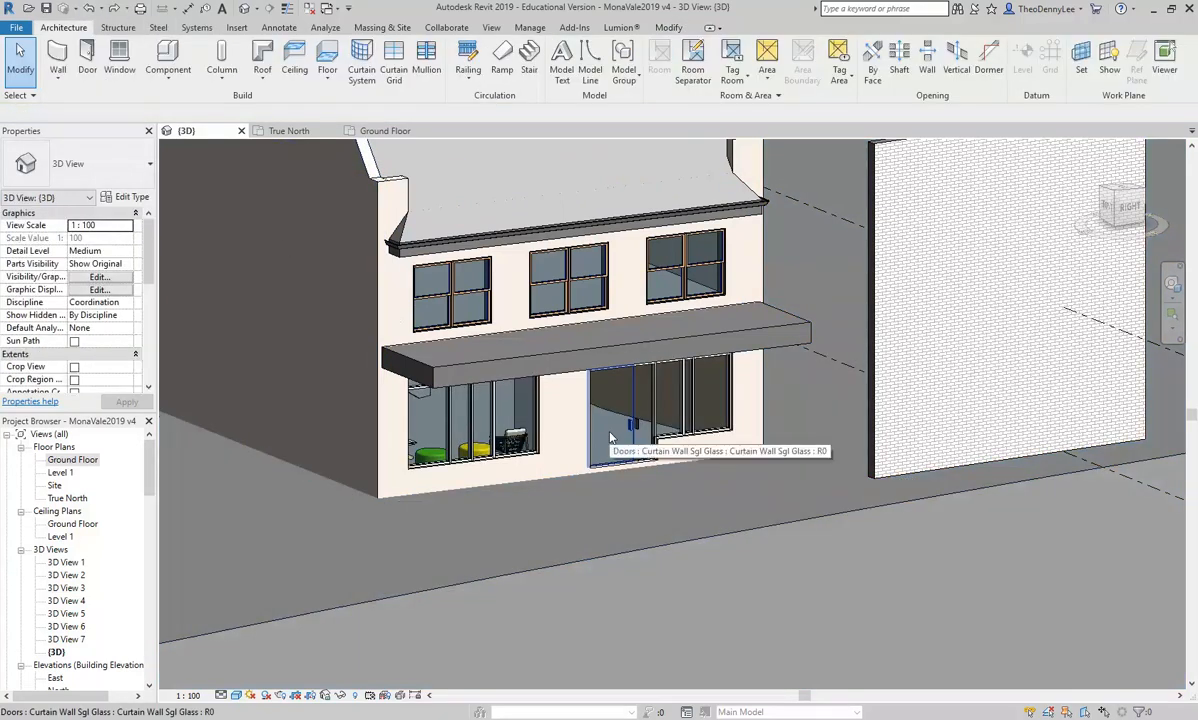
Cut a rectangular wall opening about 2360 mm wide and 1990 mm high in the lower part of the freestanding brick wall
{"action": "middle_click_drag", "start_coordinate": [936, 401], "coordinate": [895, 440], "text": "shift"}
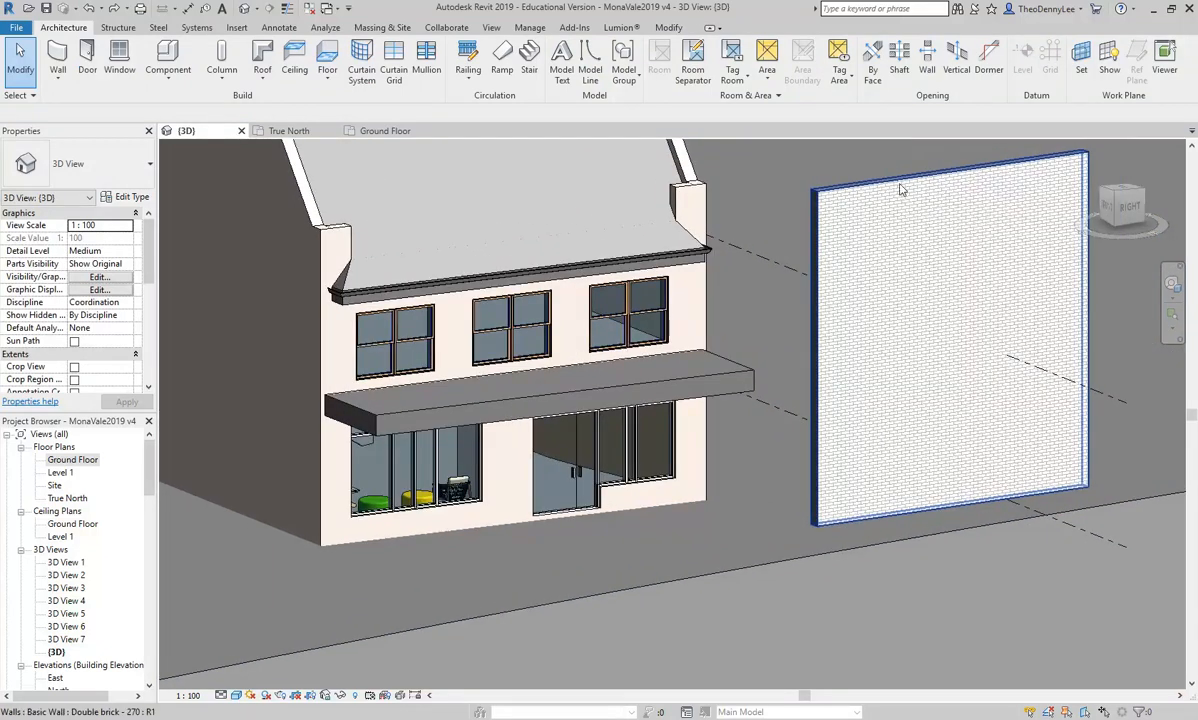
{"action": "left_click", "coordinate": [927, 55]}
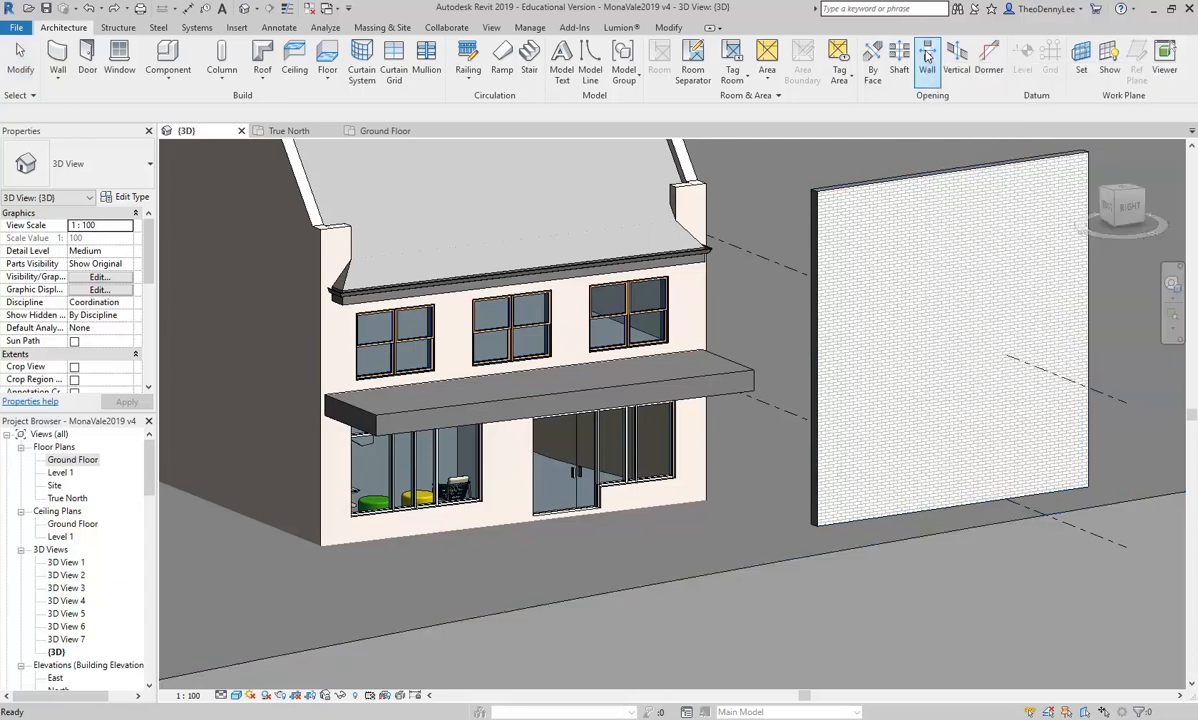
{"action": "left_click", "coordinate": [861, 503]}
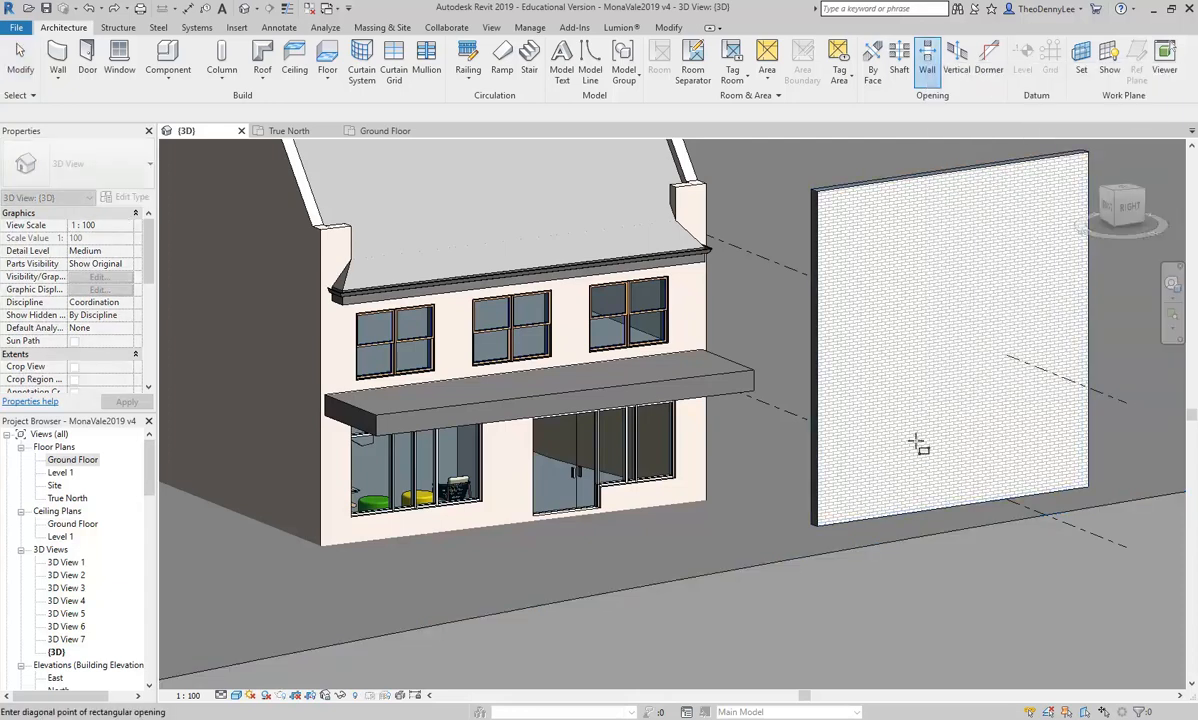
{"action": "left_click", "coordinate": [858, 489]}
{"action": "left_click", "coordinate": [943, 397]}
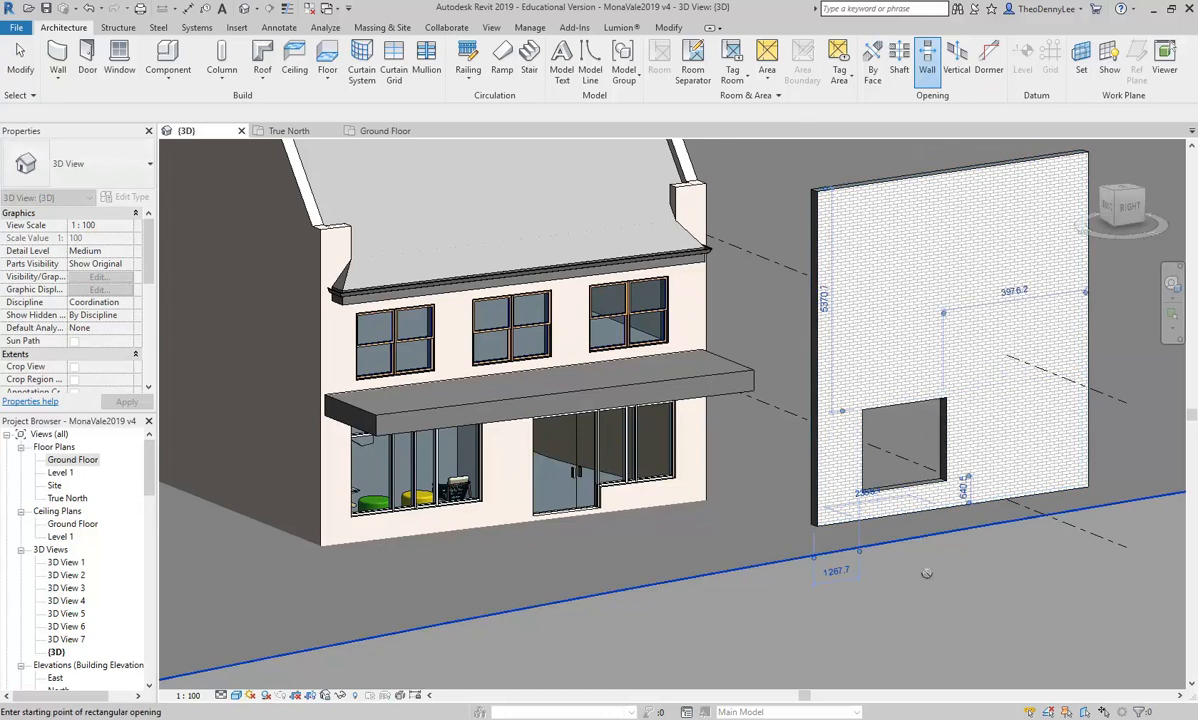
Cut two more rectangular openings, about 1.6 m and 1.5 m wide, in the upper part of the brick wall and end the command
{"action": "left_click", "coordinate": [985, 343]}
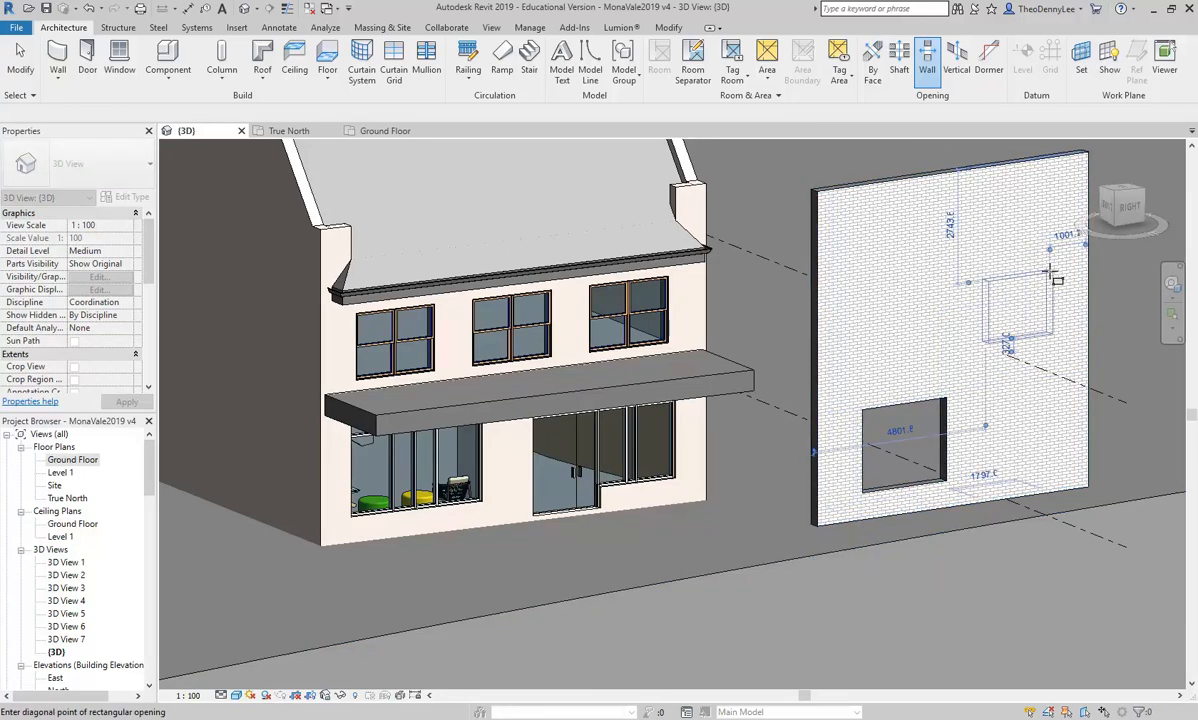
{"action": "left_click", "coordinate": [1047, 279]}
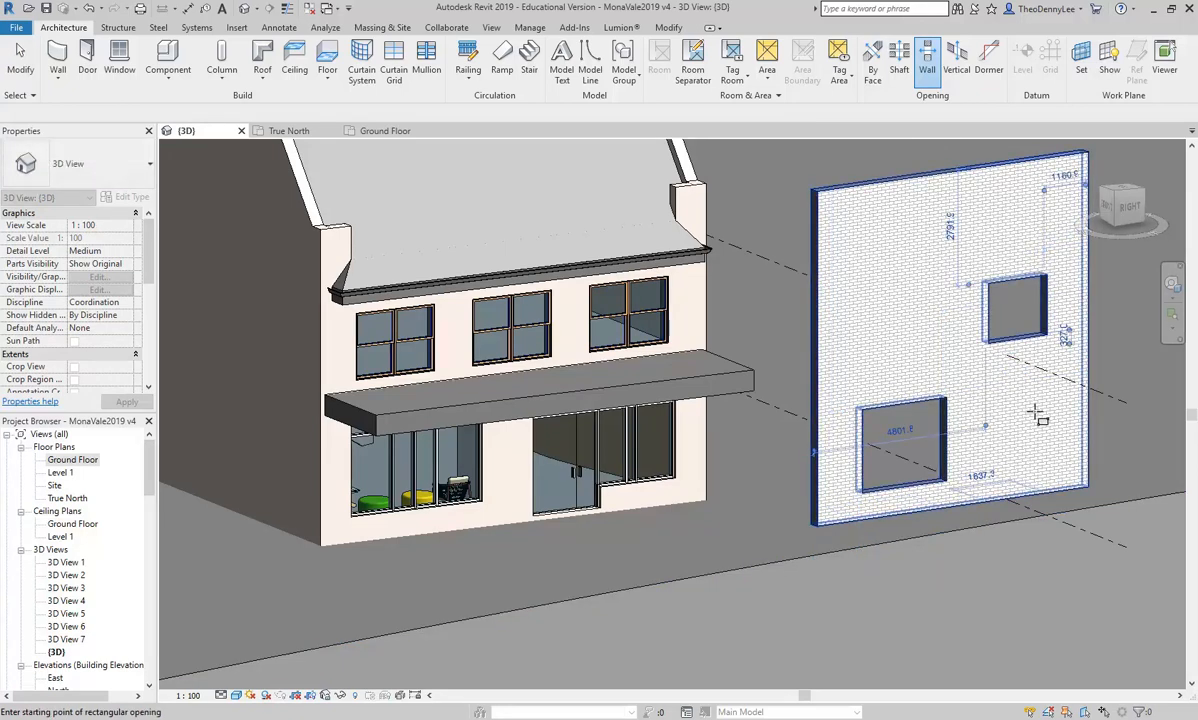
{"action": "left_click", "coordinate": [926, 328]}
{"action": "left_click", "coordinate": [875, 255]}
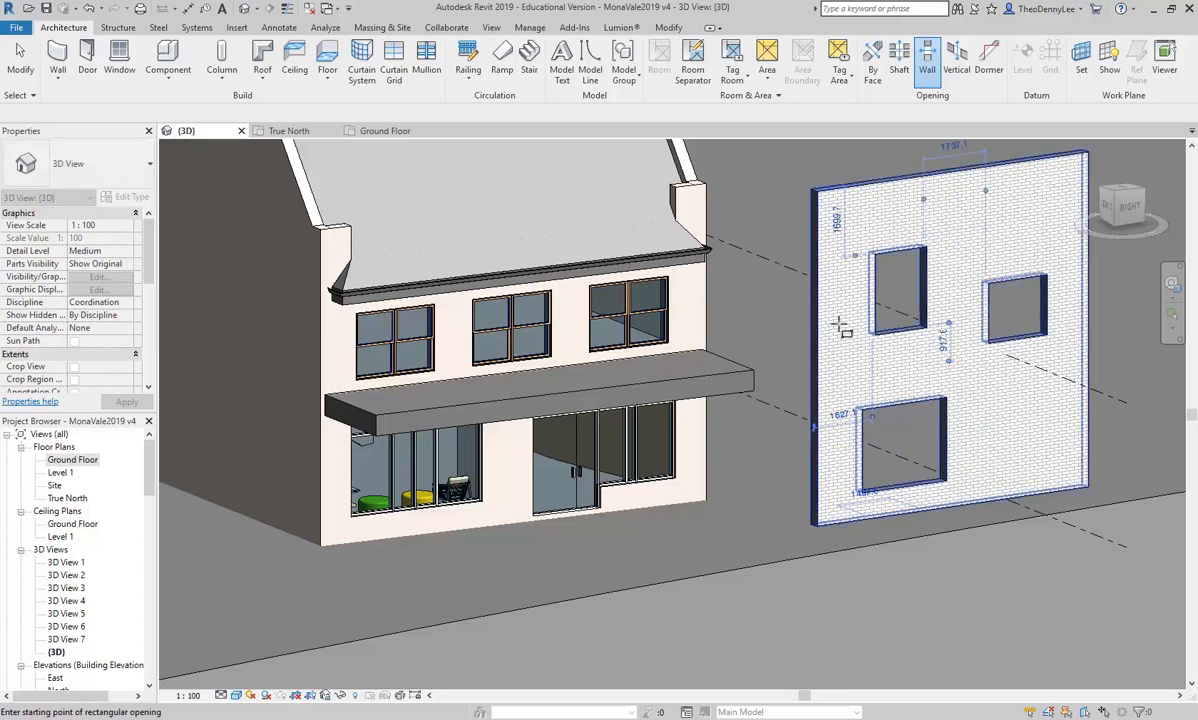
{"action": "right_click", "coordinate": [748, 274]}
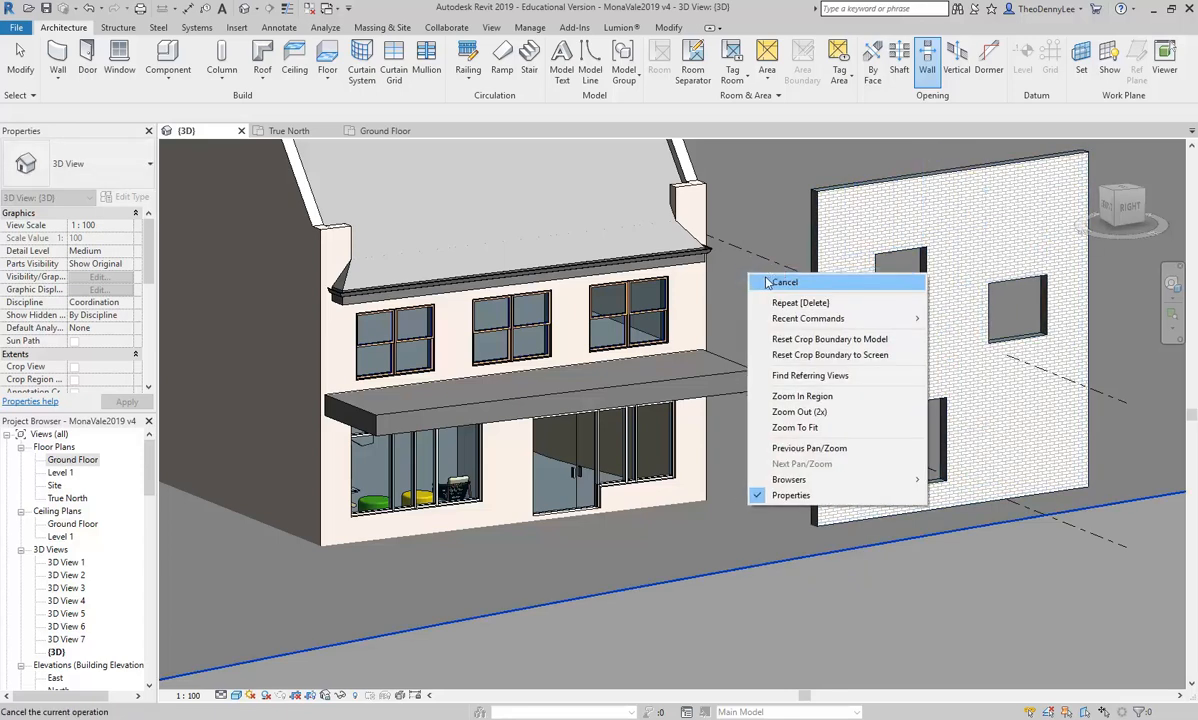
{"action": "left_click", "coordinate": [760, 276]}
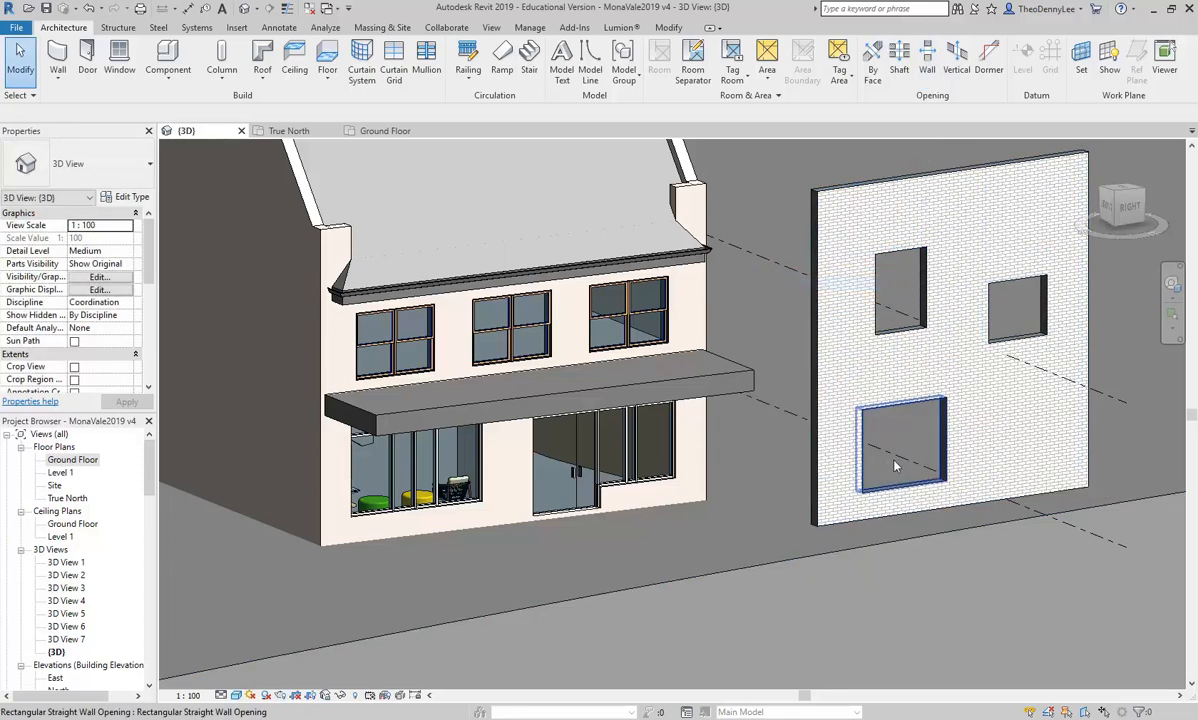
Place the brick wall's lower opening 200 mm above the wall base and 200 mm from the wall end nearest the building
{"action": "left_click", "coordinate": [895, 465]}
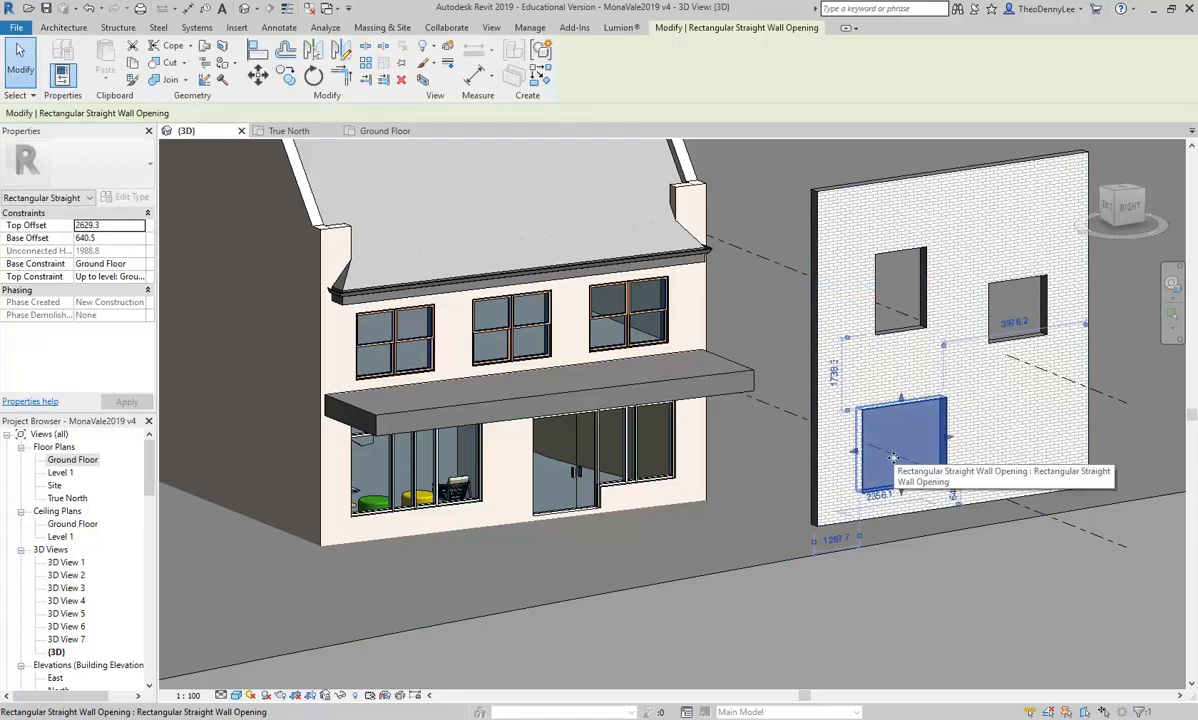
{"action": "scroll", "coordinate": [896, 470], "scroll_direction": "up", "scroll_amount": 3}
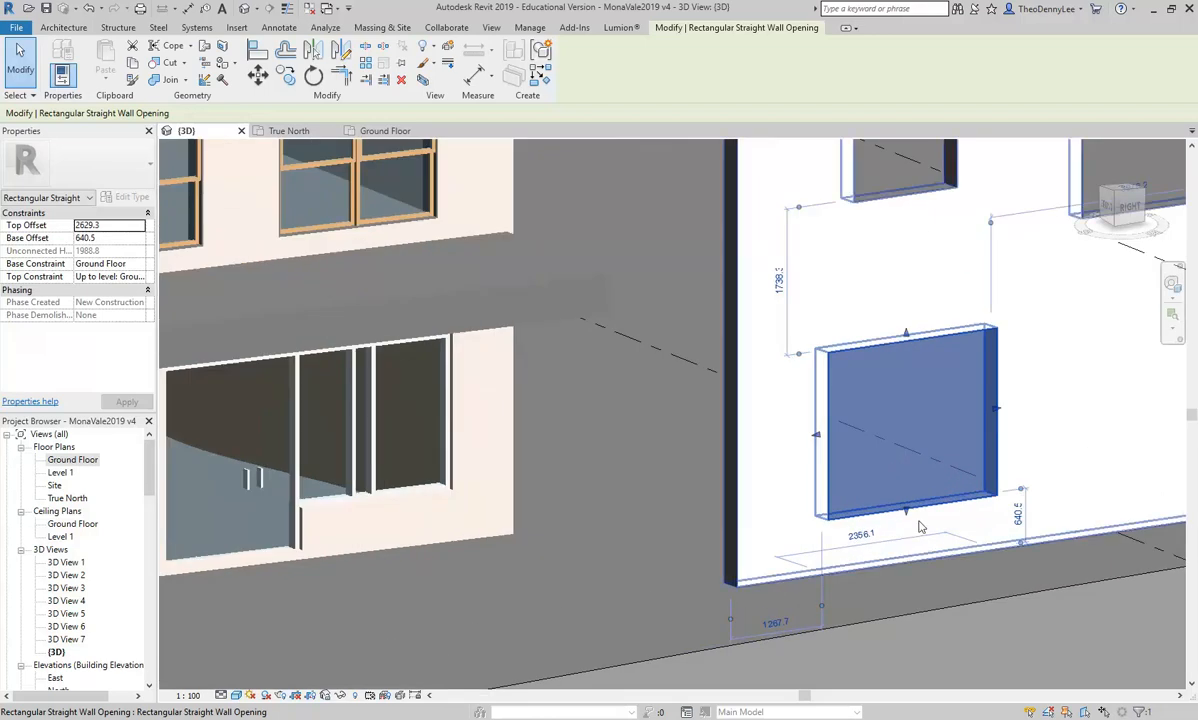
{"action": "left_click", "coordinate": [1018, 515]}
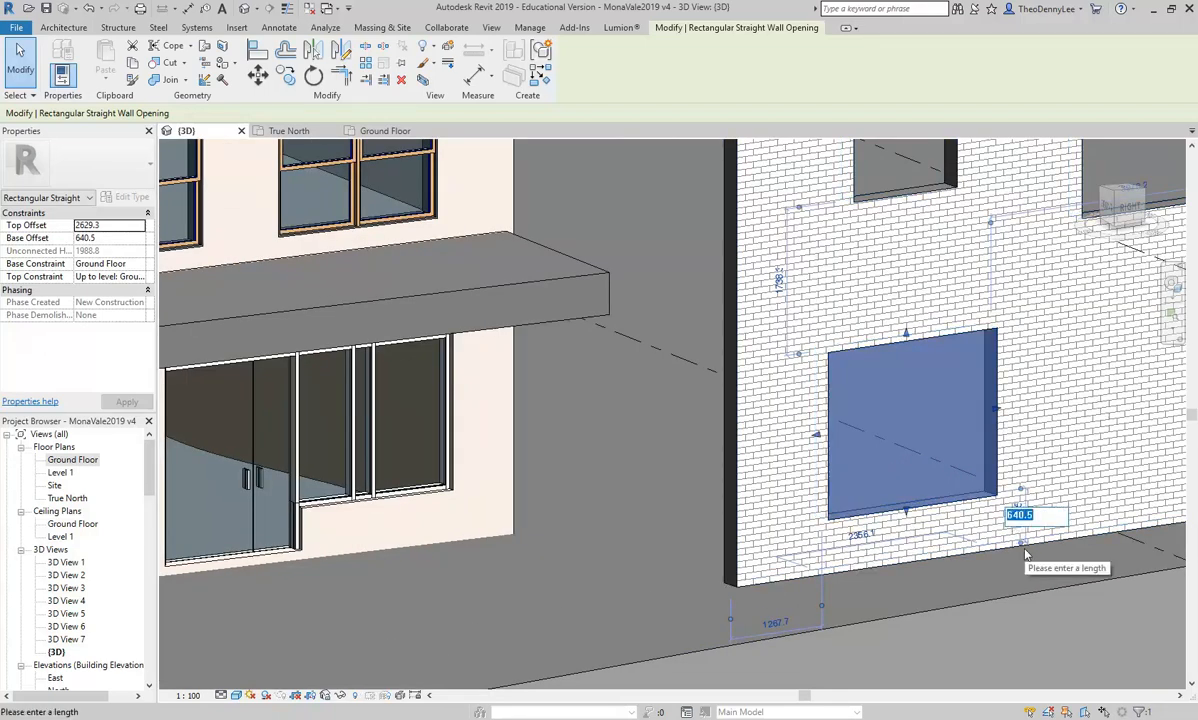
{"action": "type", "text": "200"}
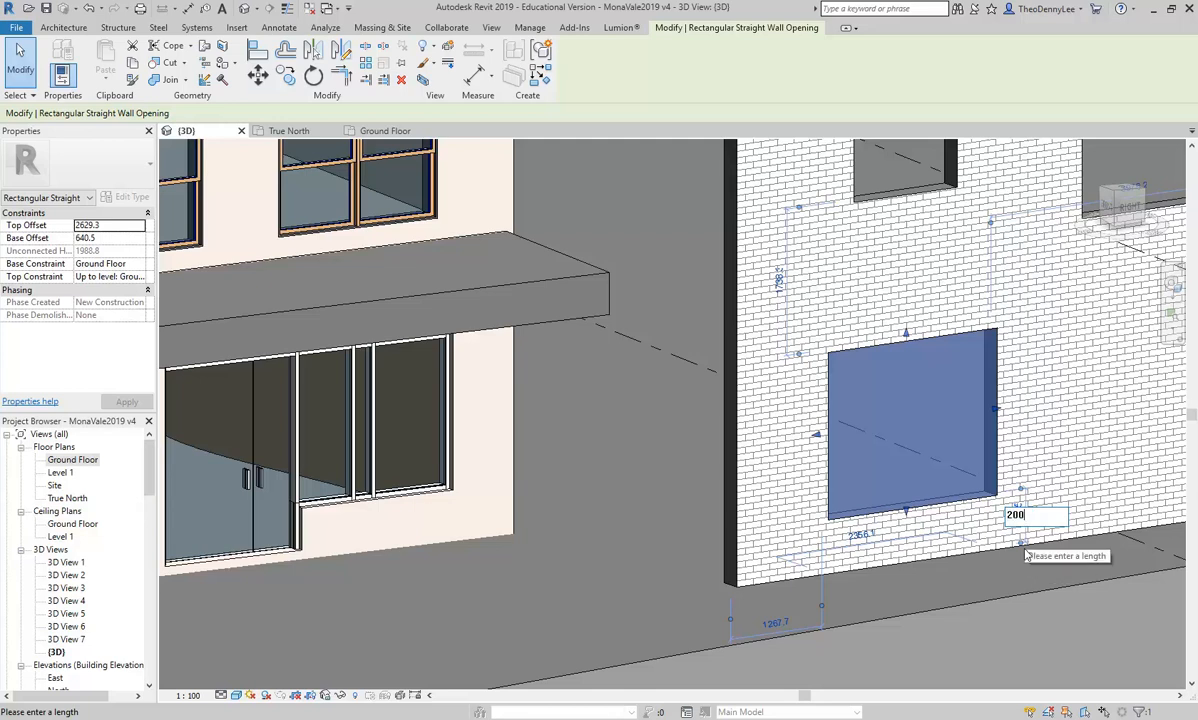
{"action": "key", "text": "Return"}
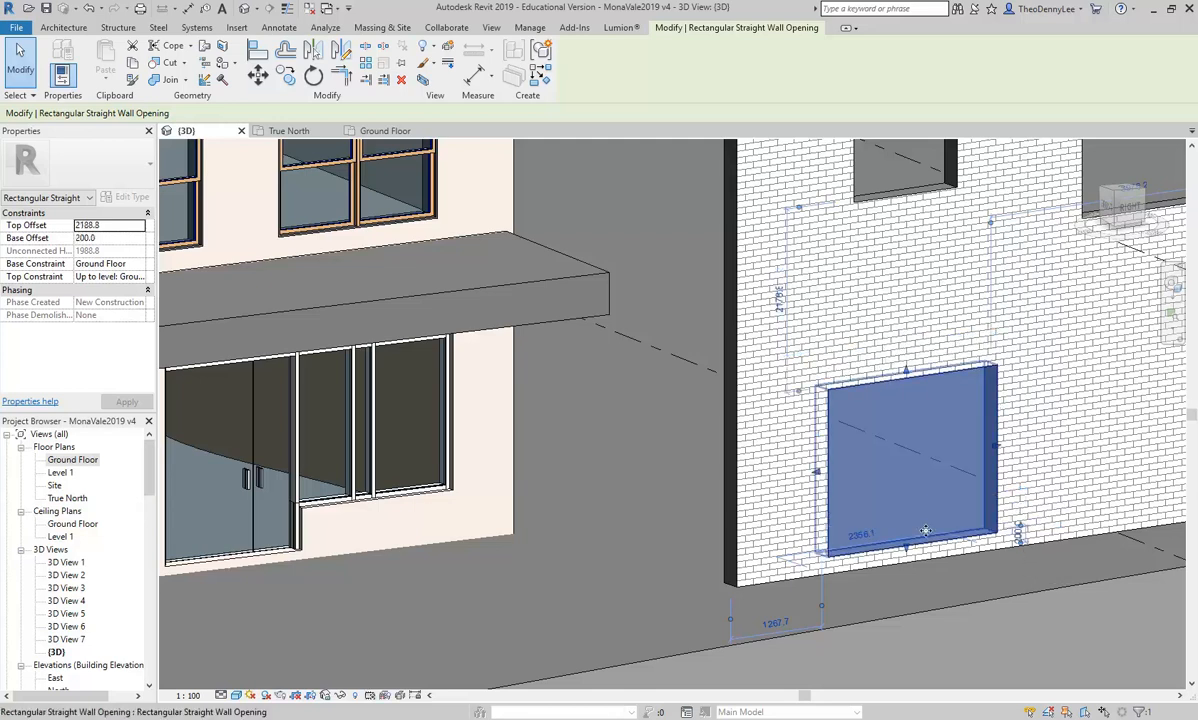
{"action": "left_click", "coordinate": [776, 623]}
{"action": "type", "text": "200"}
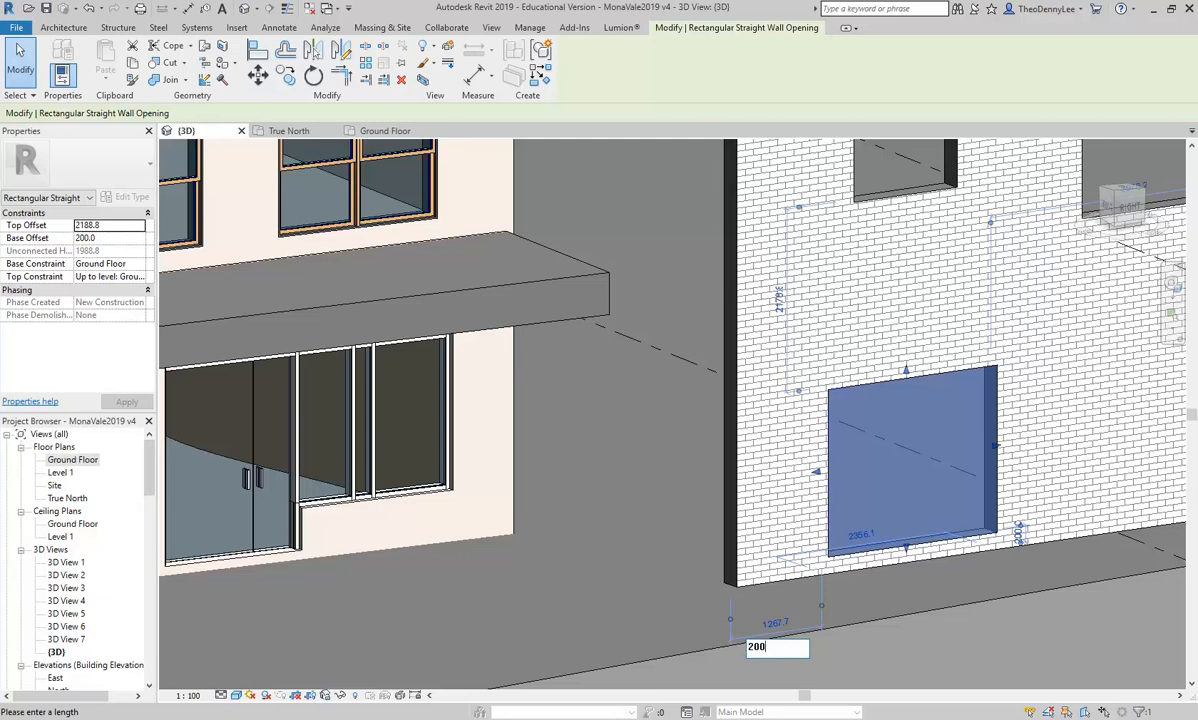
{"action": "key", "text": "Return"}
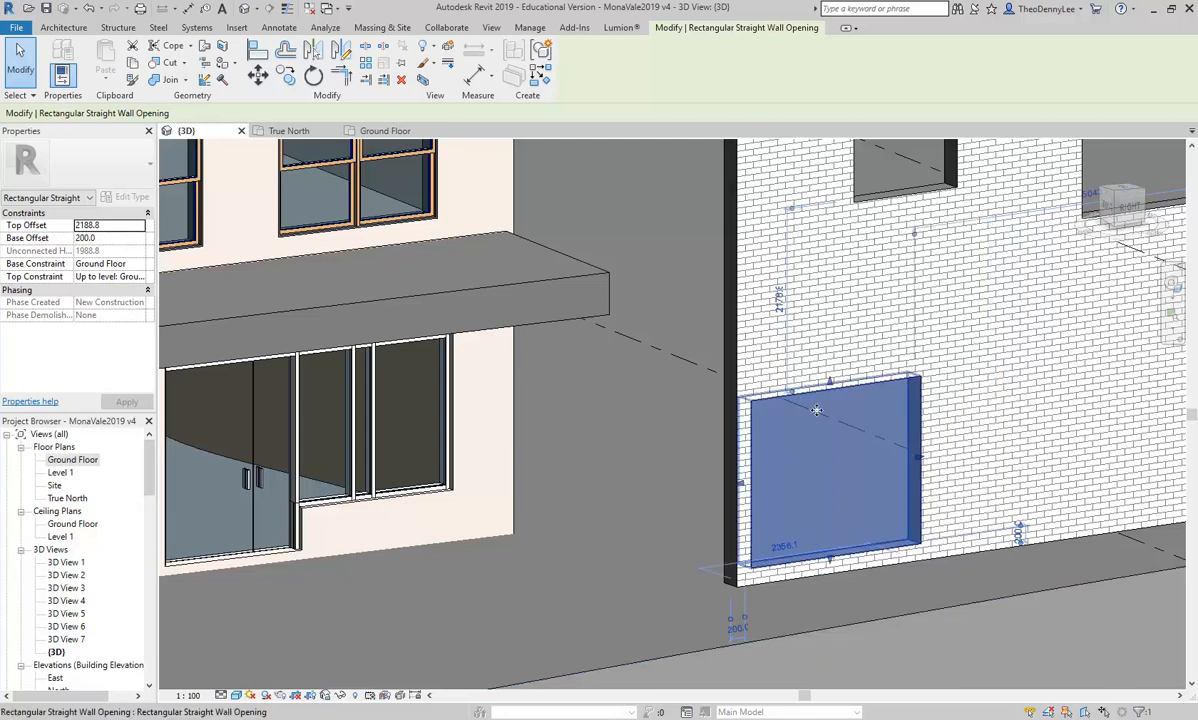
Try to set the vertical dimension above the lower opening to 2500 mm, and undo the resulting move
{"action": "scroll", "coordinate": [805, 408], "scroll_direction": "down", "scroll_amount": 1}
{"action": "middle_click_drag", "start_coordinate": [805, 408], "coordinate": [766, 452]}
{"action": "left_click", "coordinate": [743, 356]}
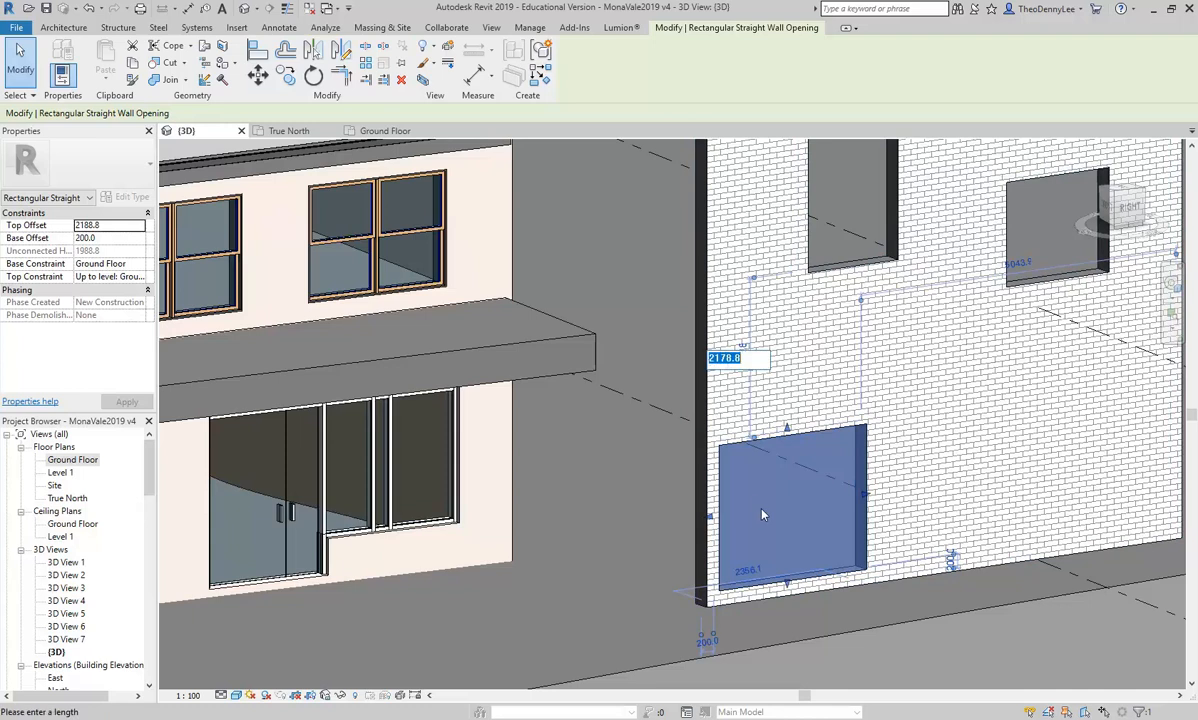
{"action": "type", "text": "2500"}
{"action": "key", "text": "Return"}
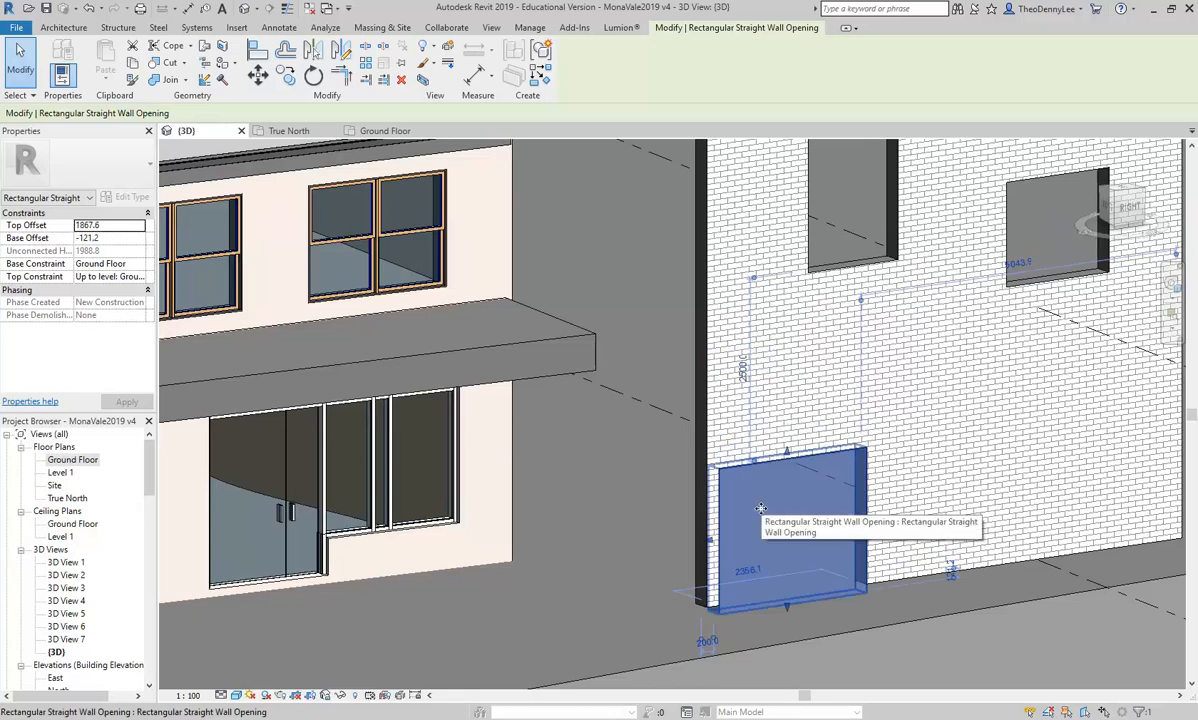
{"action": "left_click", "coordinate": [90, 8]}
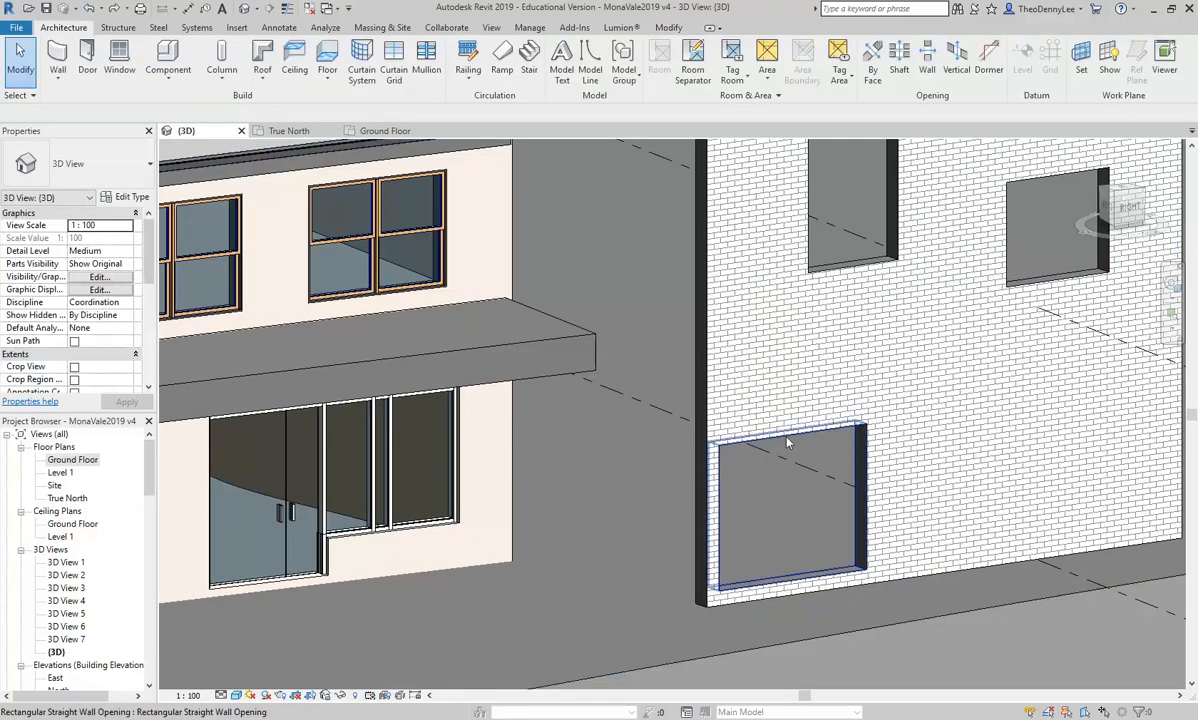
Lower the top edge of the brick wall's lower opening, making the opening about 1770 mm high
{"action": "left_click", "coordinate": [736, 410]}
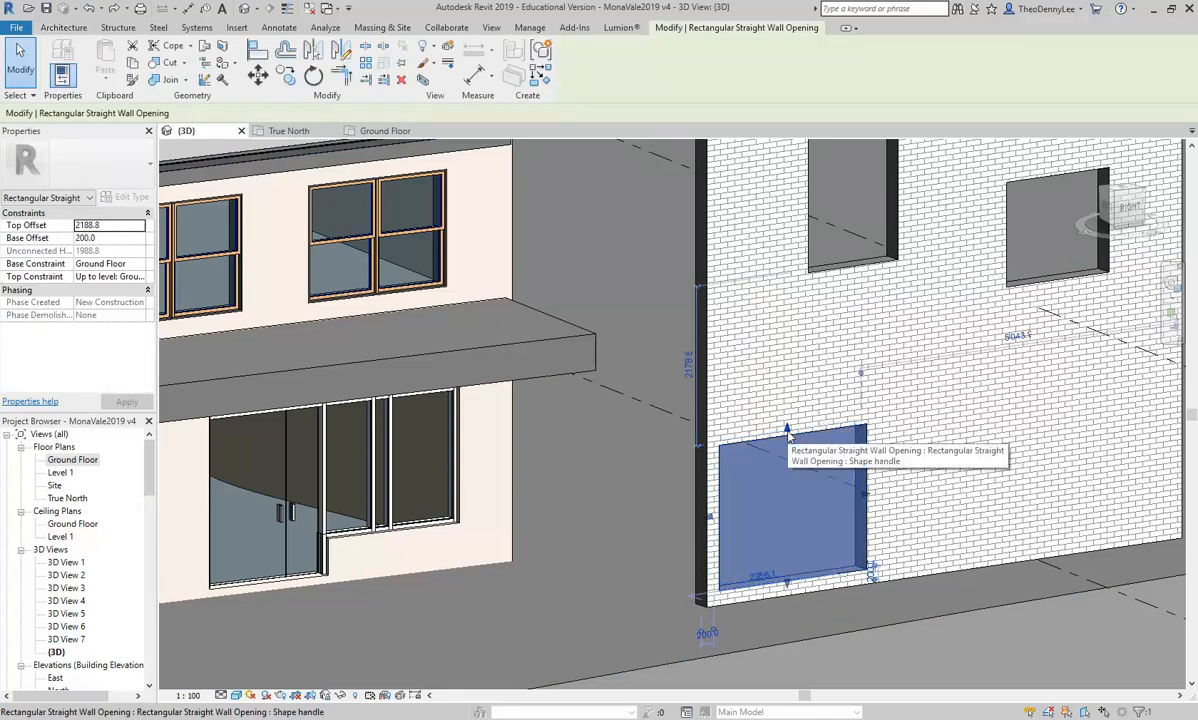
{"action": "left_click_drag", "start_coordinate": [787, 436], "coordinate": [789, 452]}
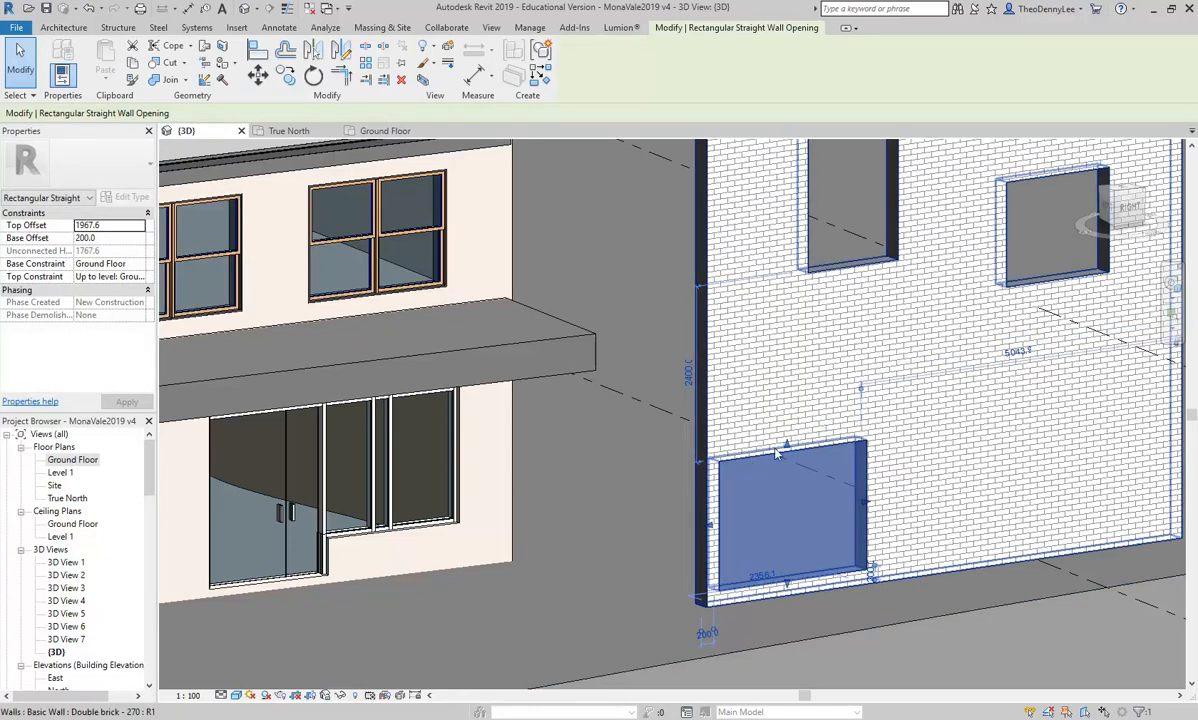
Delete all three rectangular openings from the freestanding brick wall
{"action": "scroll", "coordinate": [777, 466], "scroll_direction": "down", "scroll_amount": 1}
{"action": "middle_click_drag", "start_coordinate": [777, 466], "coordinate": [694, 495]}
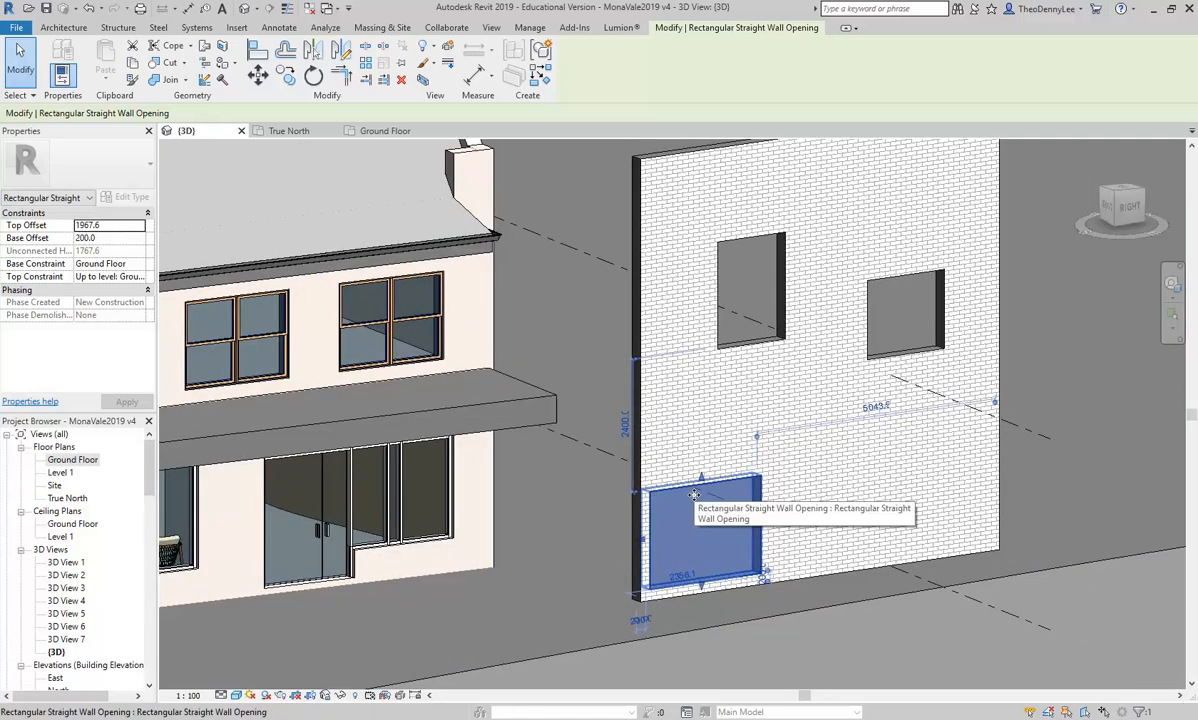
{"action": "key", "text": "Delete"}
{"action": "left_click", "coordinate": [749, 291]}
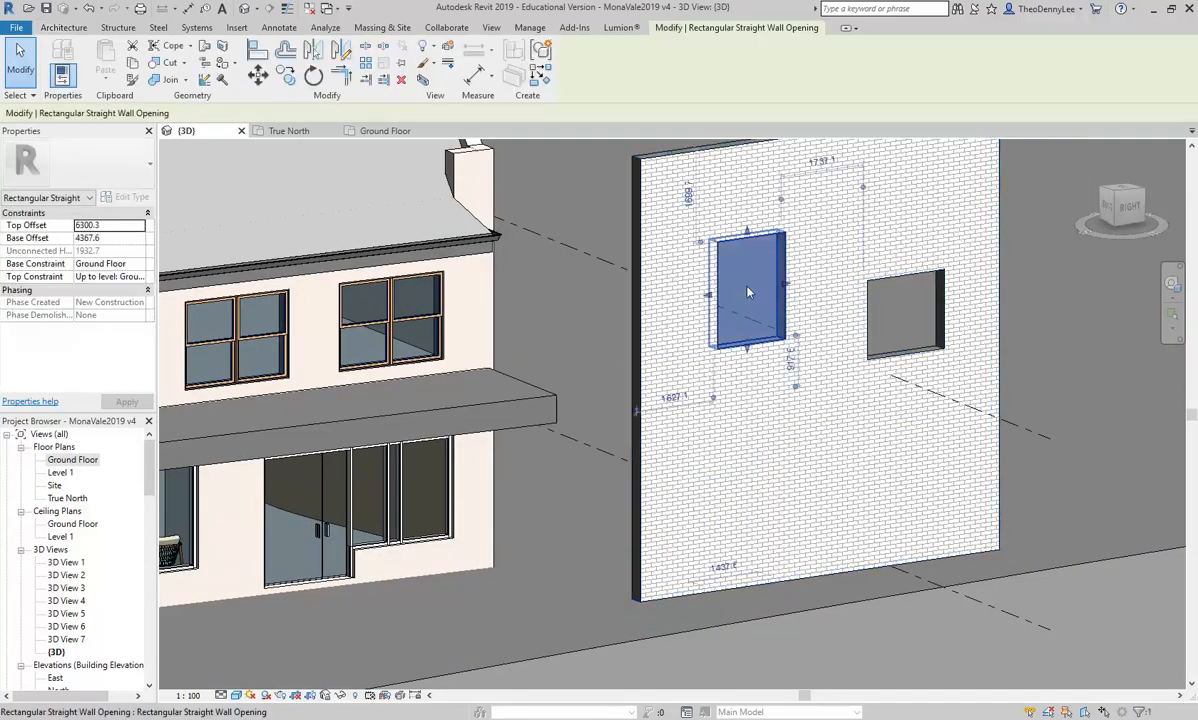
{"action": "key", "text": "Delete"}
{"action": "left_click", "coordinate": [869, 352]}
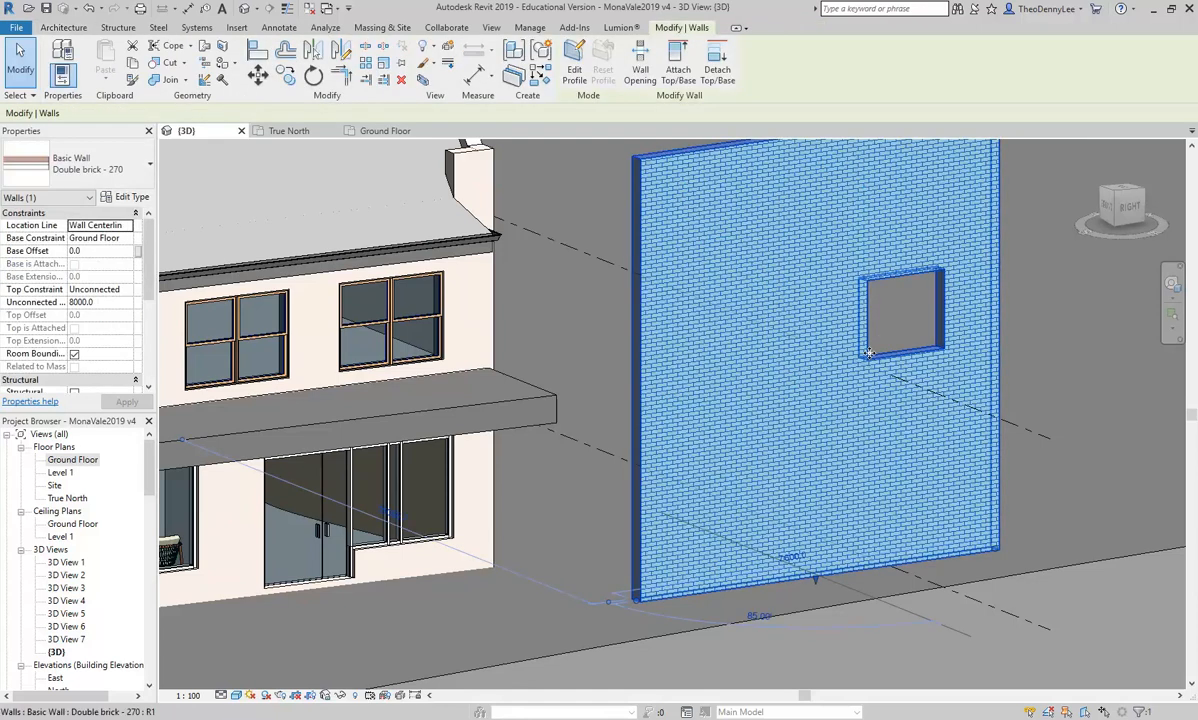
{"action": "left_click", "coordinate": [888, 329]}
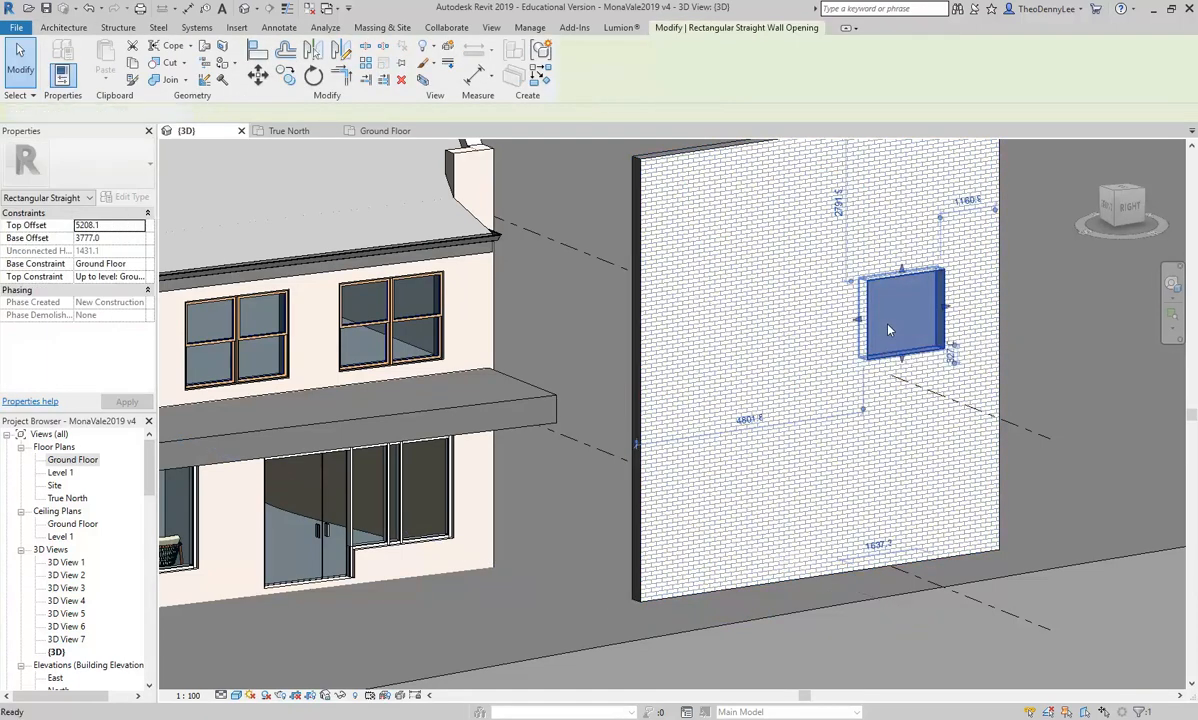
{"action": "key", "text": "Delete"}
Start editing the profile of the freestanding brick wall
{"action": "left_click", "coordinate": [728, 396]}
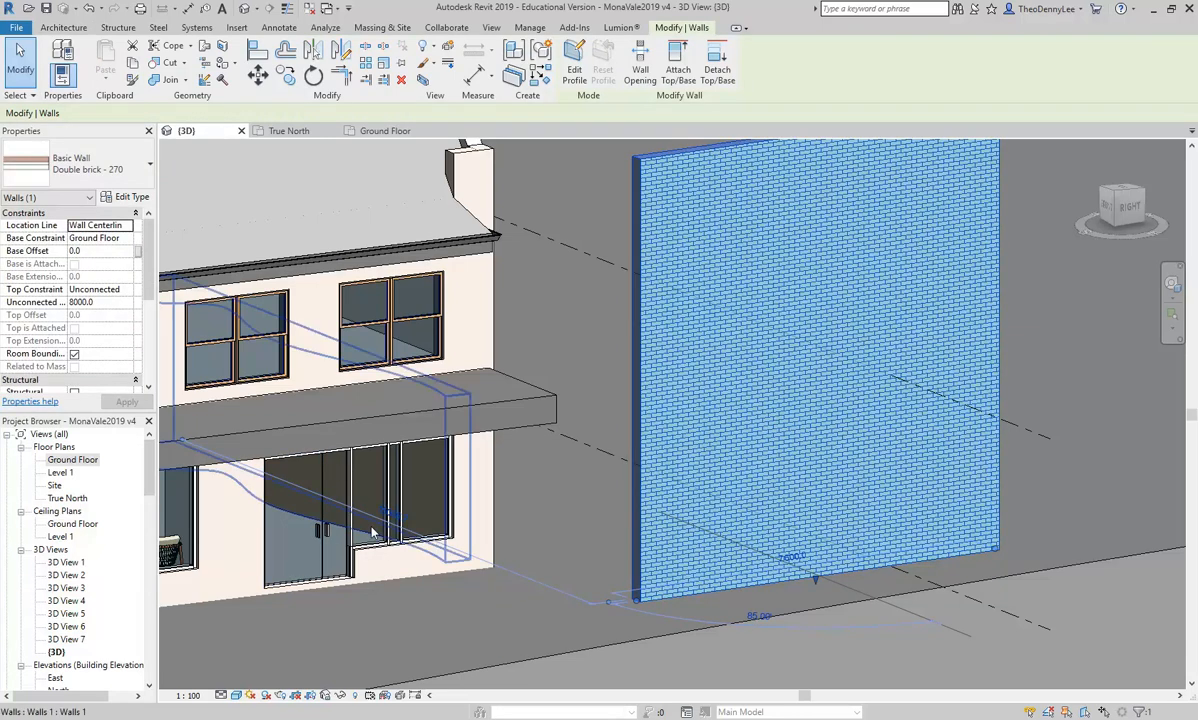
{"action": "scroll", "coordinate": [335, 480], "scroll_direction": "up", "scroll_amount": 5}
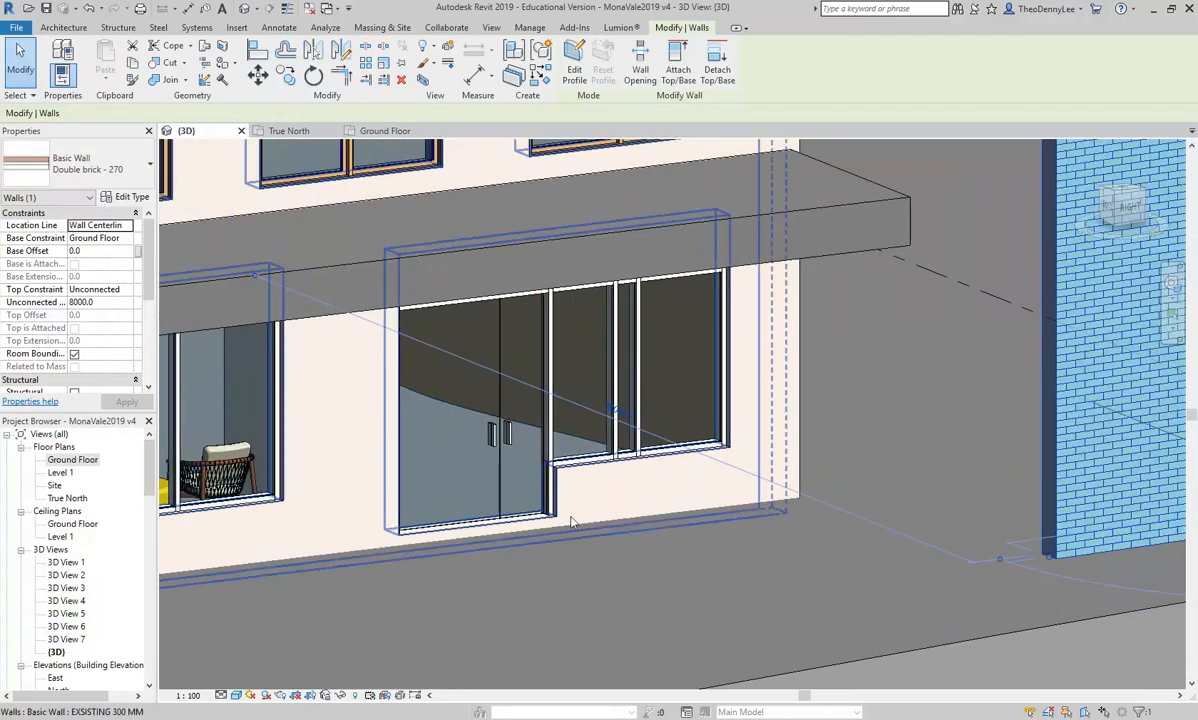
{"action": "mouse_move", "coordinate": [893, 436]}
{"action": "middle_mouse_down"}
{"action": "mouse_move", "coordinate": [467, 443]}
{"action": "mouse_move", "coordinate": [803, 430]}
{"action": "middle_mouse_up"}
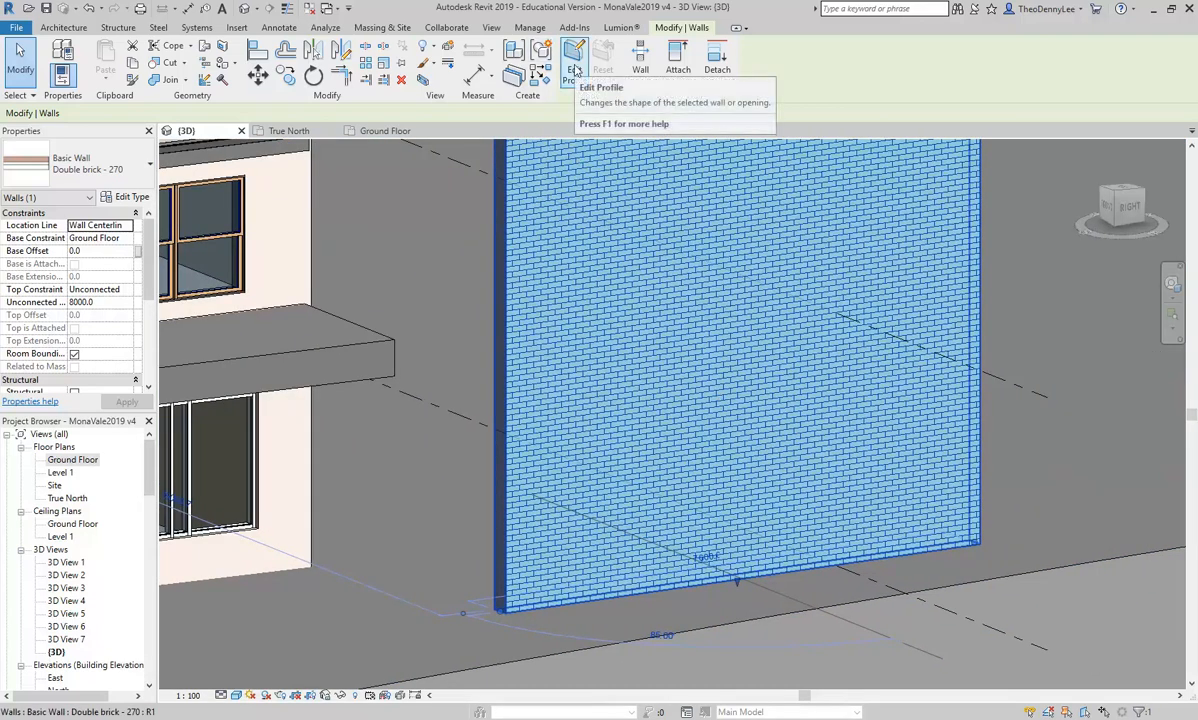
{"action": "scroll", "coordinate": [690, 440], "scroll_direction": "down", "scroll_amount": 4}
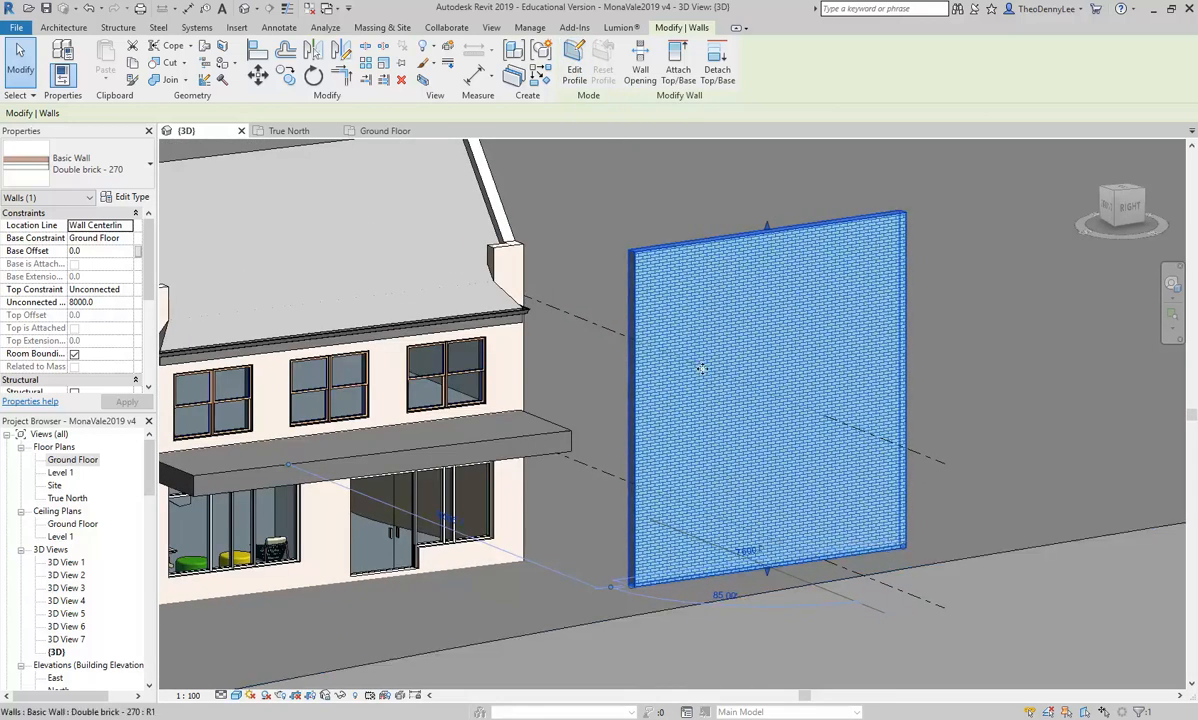
{"action": "left_click", "coordinate": [575, 62]}
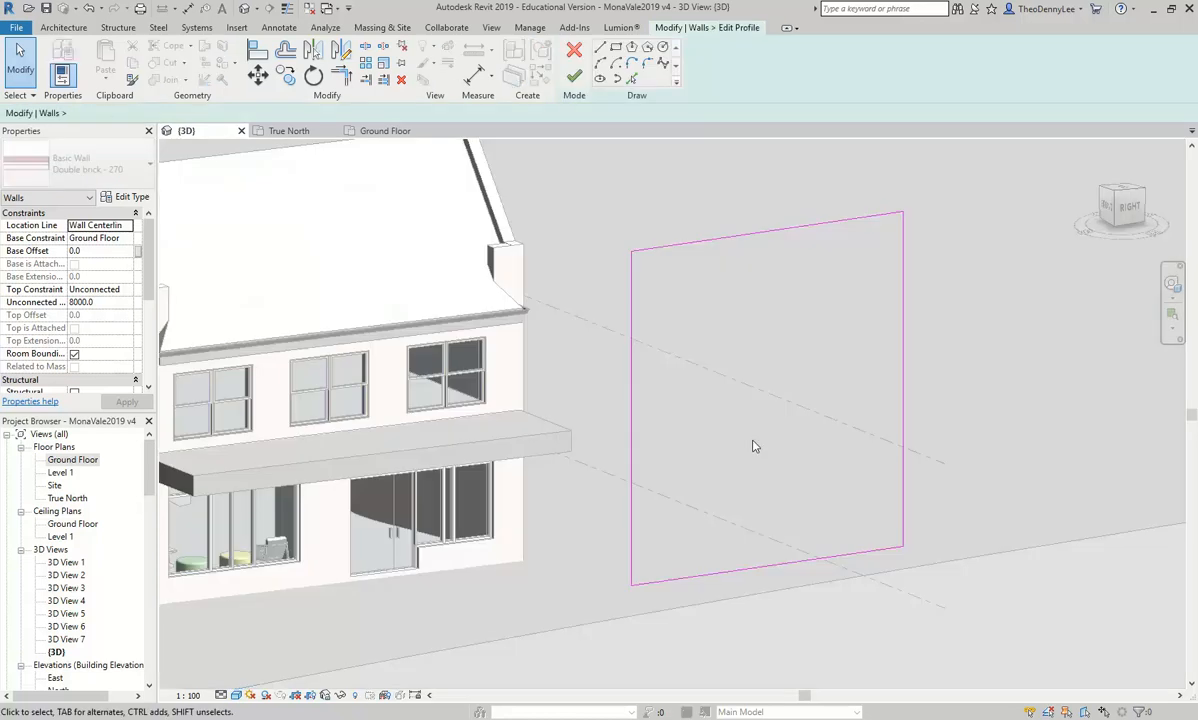
Open the East elevation to work on the brick wall's profile face-on
{"action": "mouse_move", "coordinate": [704, 411]}
{"action": "middle_mouse_down", "text": "shift"}
{"action": "mouse_move", "coordinate": [770, 469]}
{"action": "mouse_move", "coordinate": [693, 420]}
{"action": "mouse_move", "coordinate": [725, 420]}
{"action": "mouse_move", "coordinate": [706, 393]}
{"action": "mouse_move", "coordinate": [778, 497]}
{"action": "mouse_move", "coordinate": [798, 501]}
{"action": "middle_mouse_up", "text": "shift"}
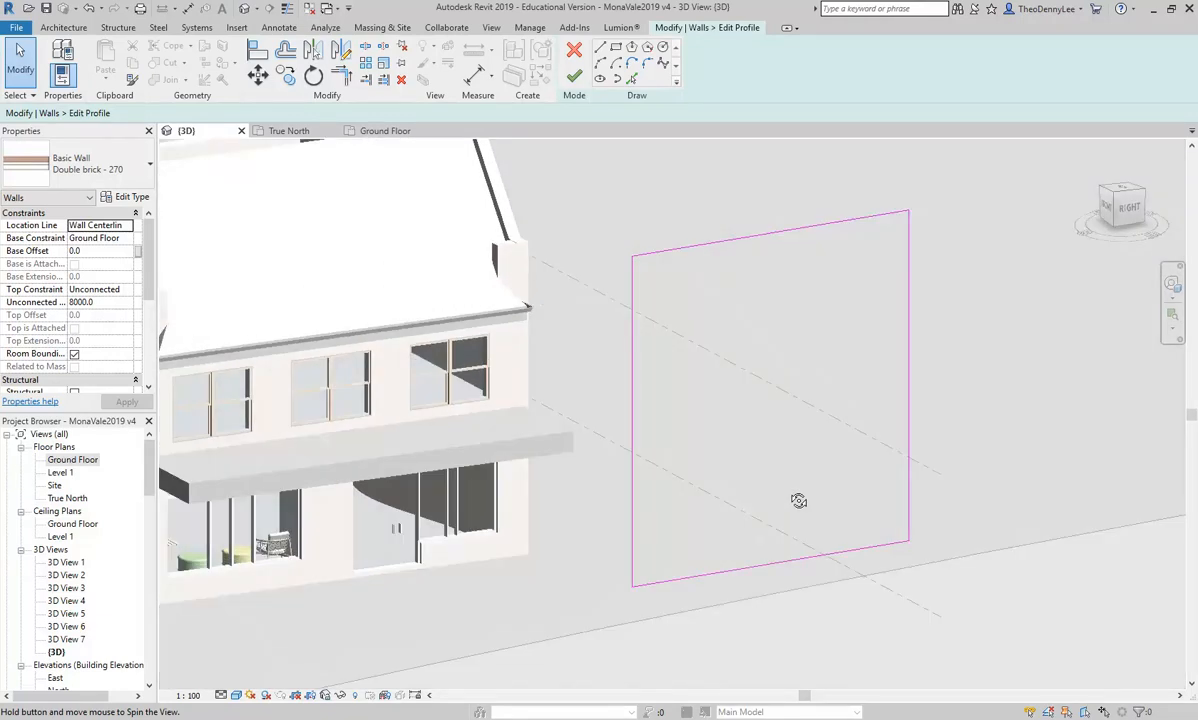
{"action": "scroll", "coordinate": [146, 480], "scroll_direction": "down", "scroll_amount": 5}
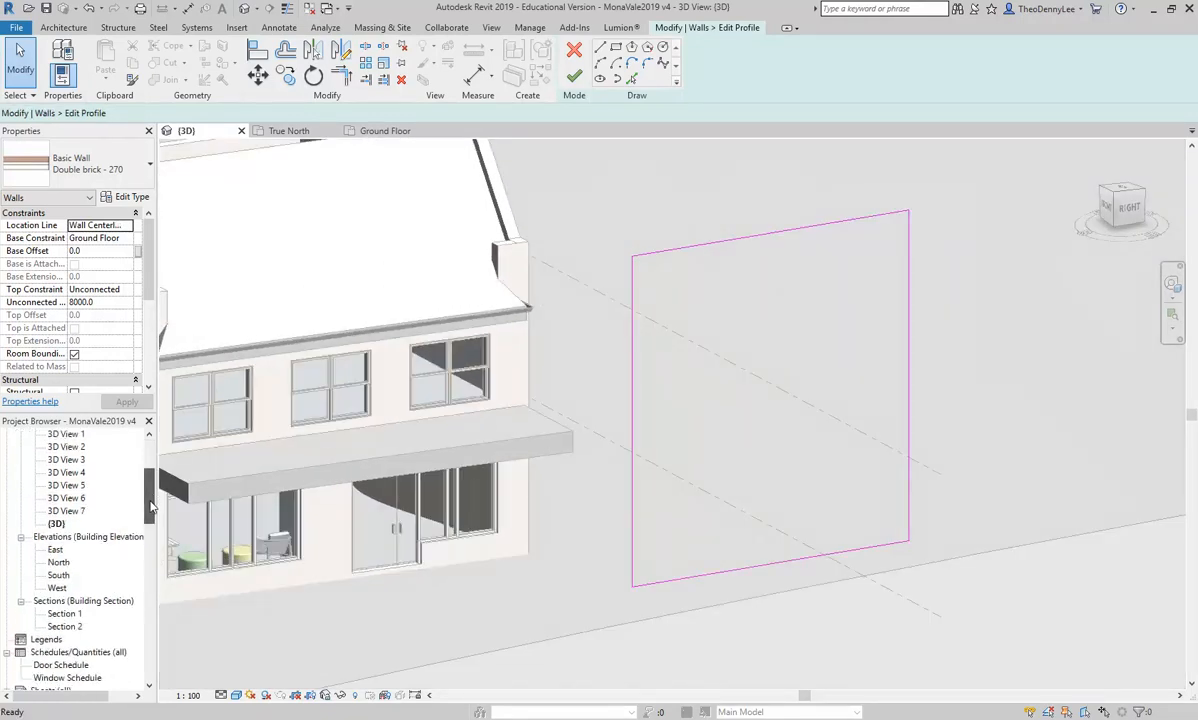
{"action": "double_click", "coordinate": [55, 487]}
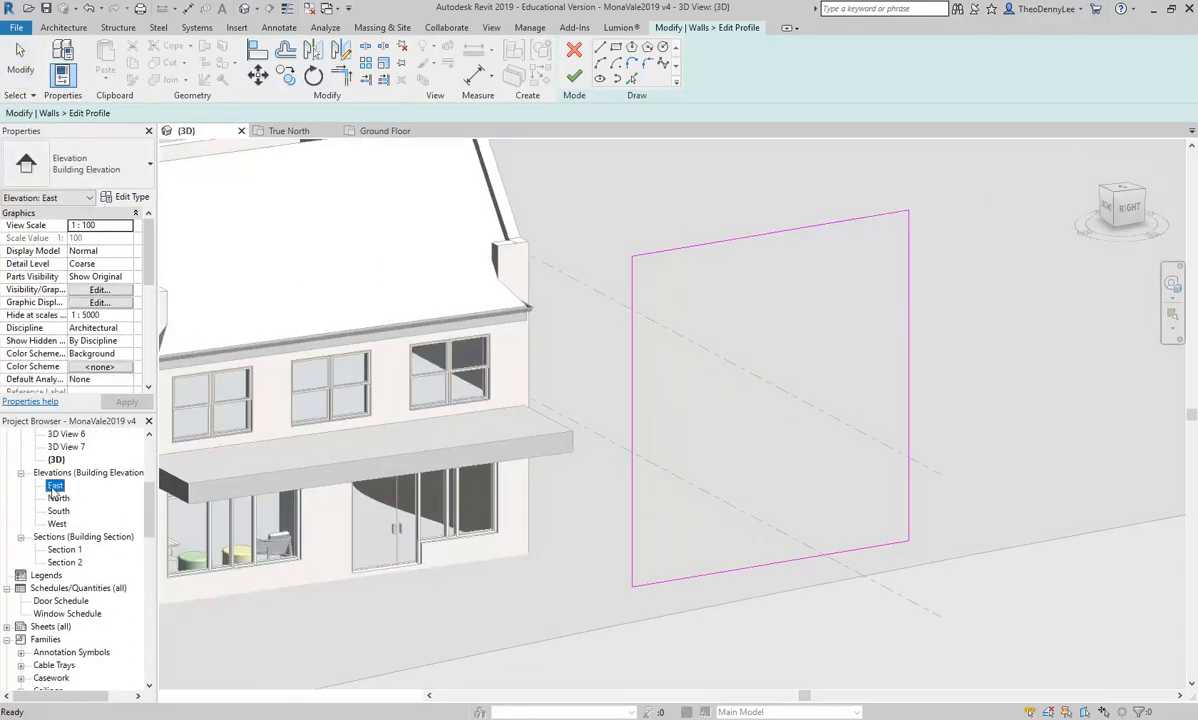
{"action": "scroll", "coordinate": [763, 418], "scroll_direction": "up", "scroll_amount": 5}
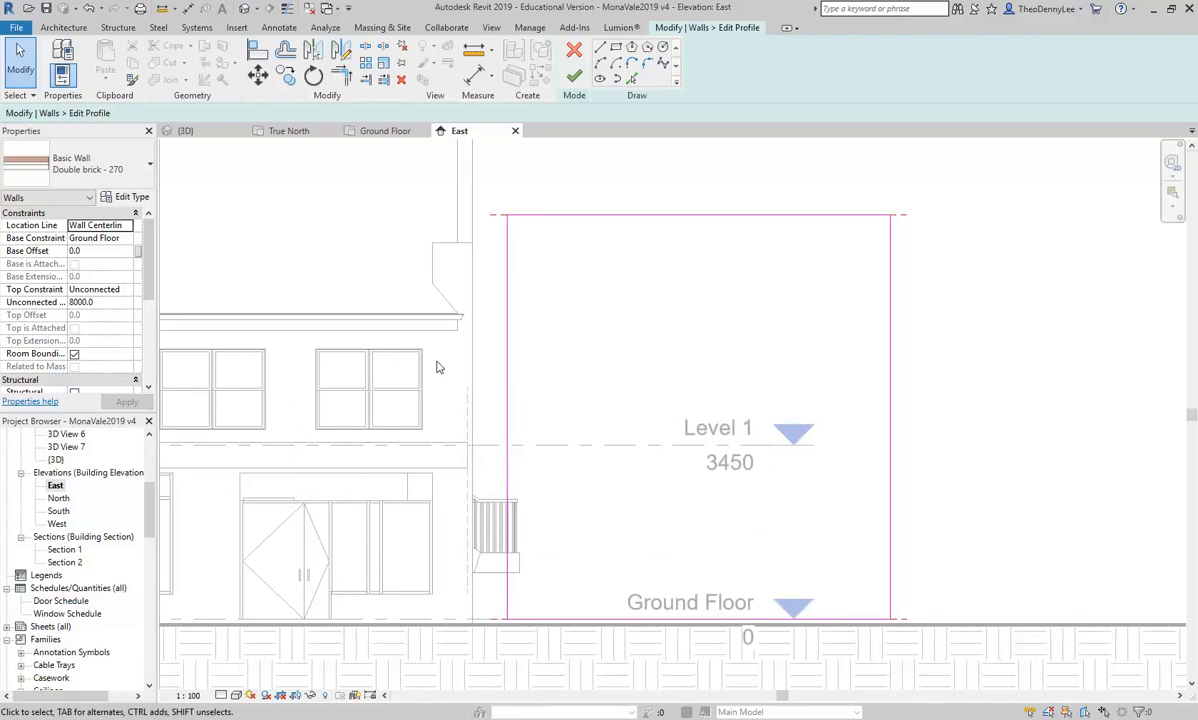
{"action": "double_click", "coordinate": [56, 460]}
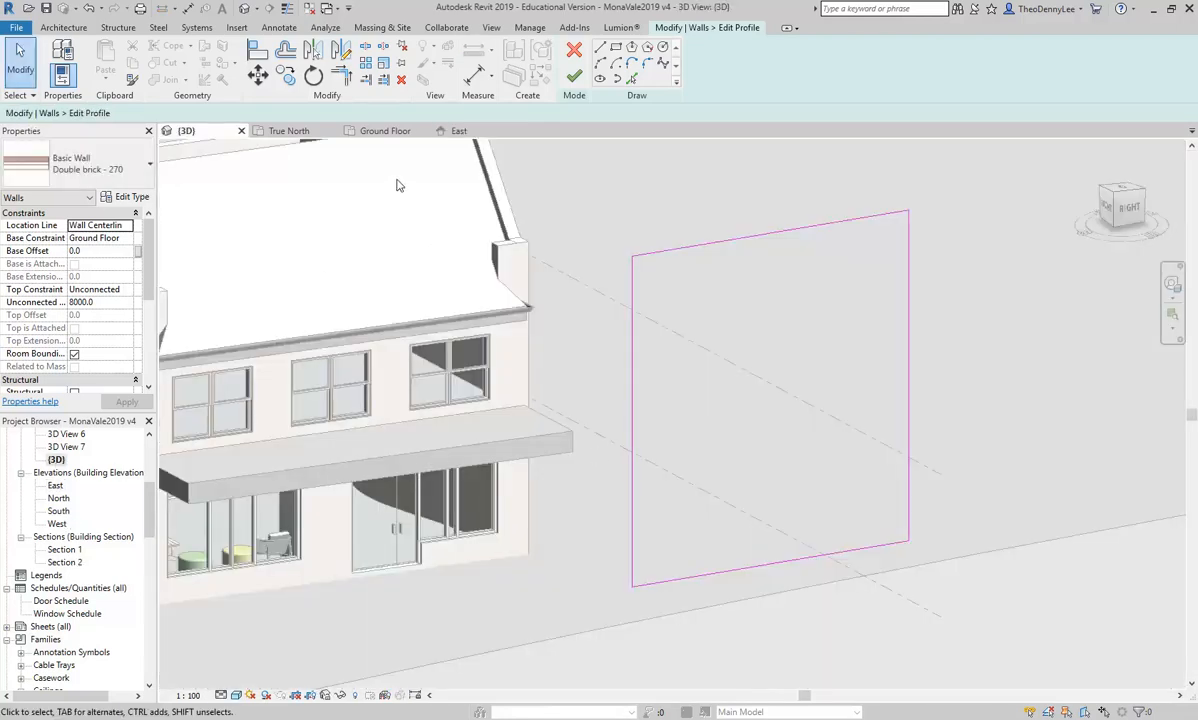
{"action": "left_click", "coordinate": [459, 130]}
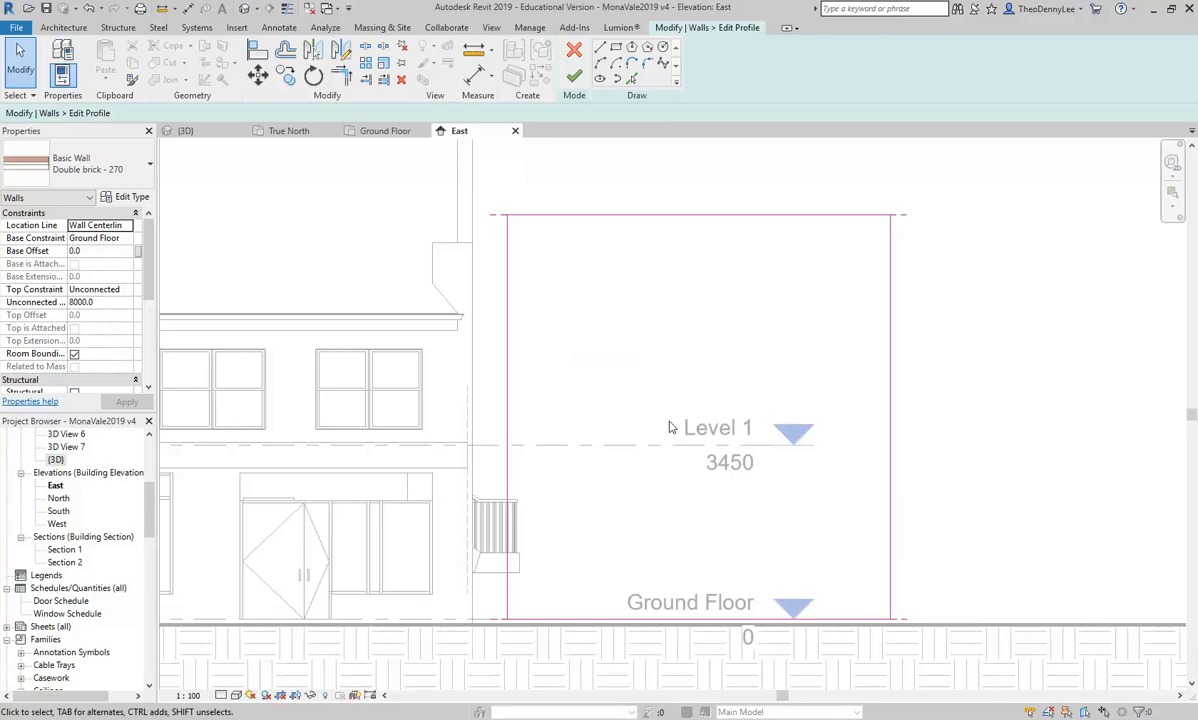
Sketch a rectangle about 1400 mm wide and 1600 mm high inside the lower left part of the wall profile
{"action": "left_click", "coordinate": [615, 47]}
{"action": "left_click", "coordinate": [579, 573]}
{"action": "left_click", "coordinate": [649, 492]}
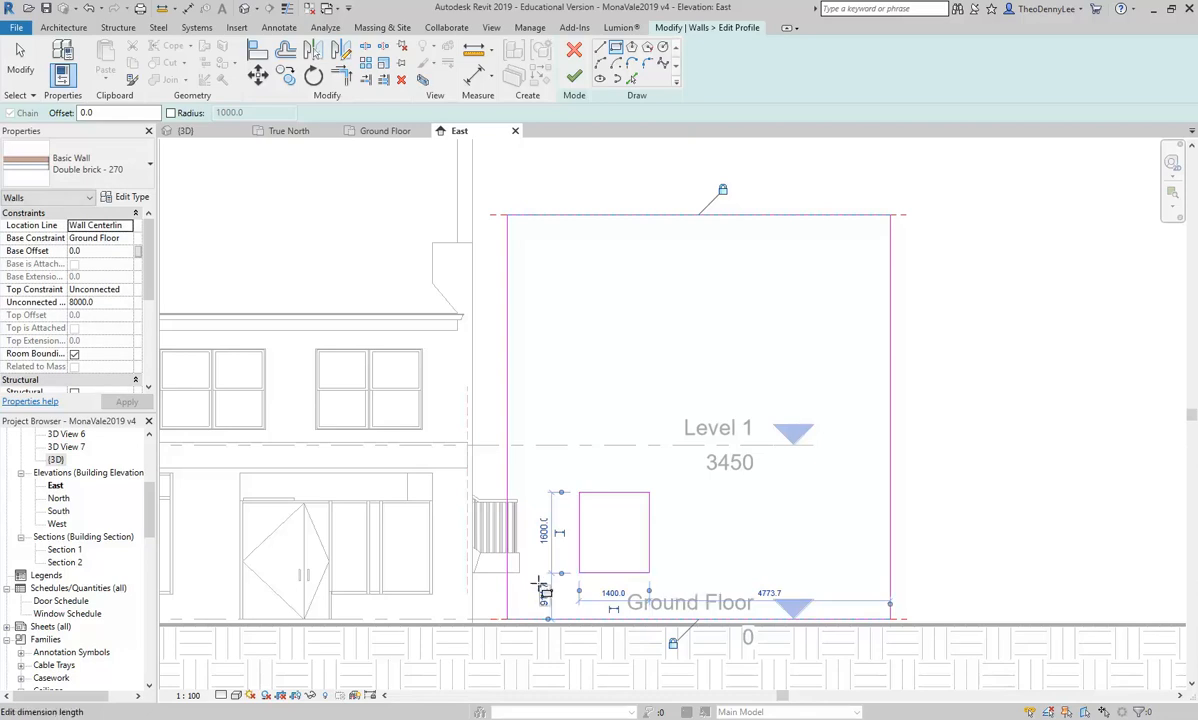
Set the sketched rectangle's bottom edge 1000 mm above Ground Floor and its height to 1500 mm
{"action": "scroll", "coordinate": [545, 525], "scroll_direction": "up", "scroll_amount": 4}
{"action": "left_click", "coordinate": [541, 517]}
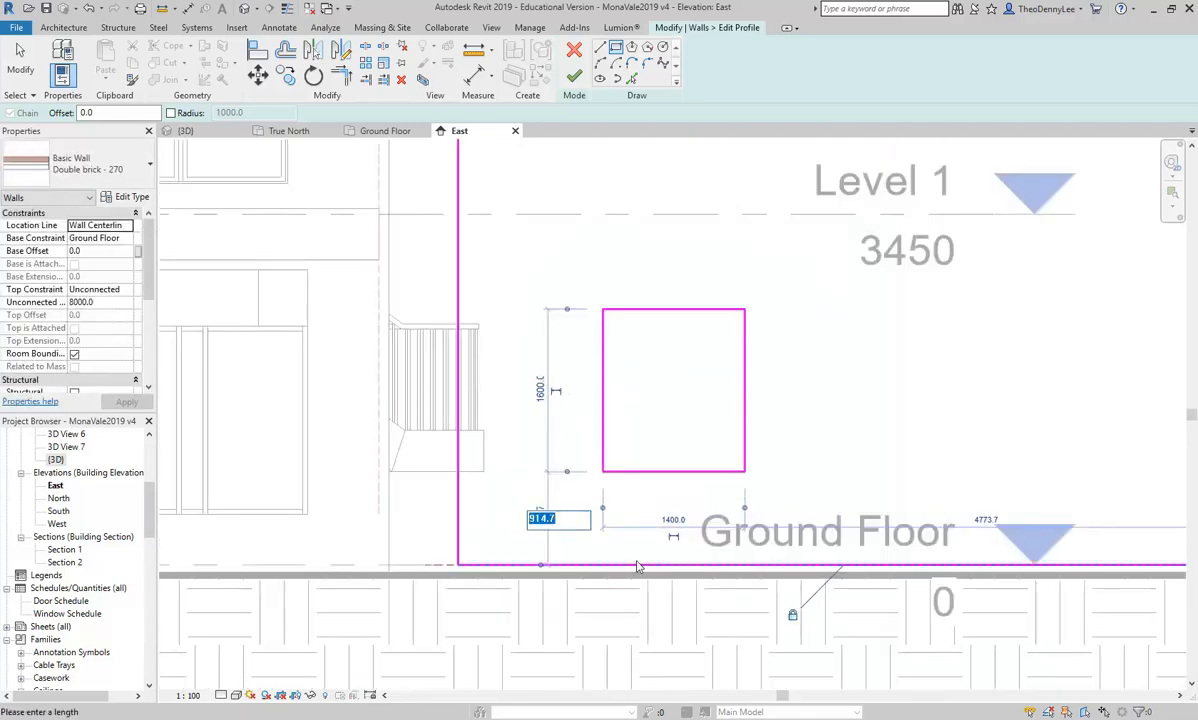
{"action": "type", "text": "1000"}
{"action": "key", "text": "Return"}
{"action": "key", "text": "Escape"}
{"action": "left_click", "coordinate": [633, 311]}
{"action": "left_click", "coordinate": [766, 383]}
{"action": "type", "text": "1500"}
{"action": "key", "text": "Return"}
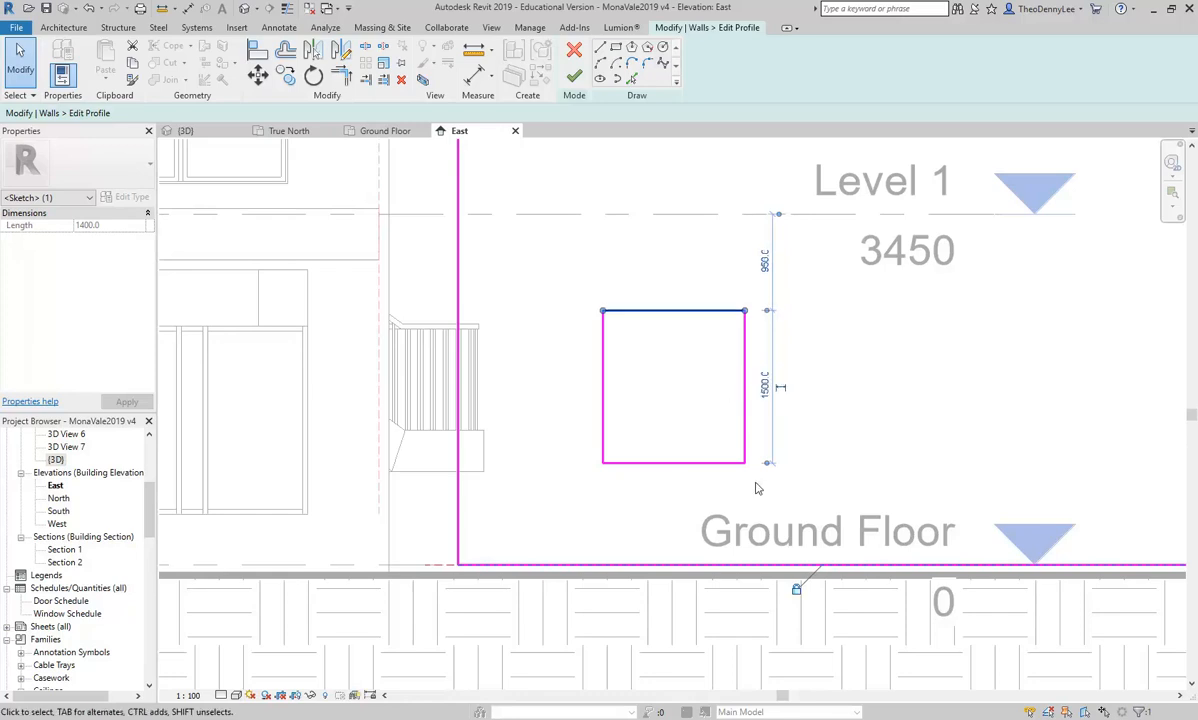
Set the rectangle's left edge 1400 mm from the wall's left end, correcting the mistyped value
{"action": "middle_click_drag", "start_coordinate": [670, 418], "coordinate": [599, 484]}
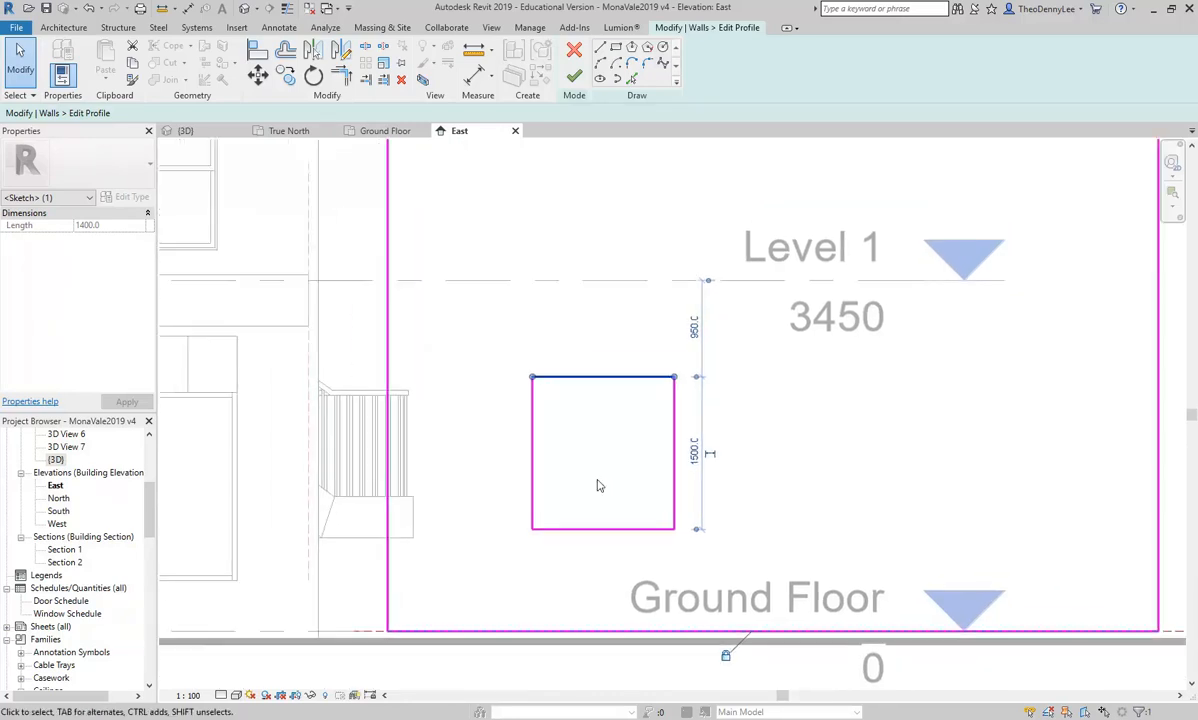
{"action": "left_click", "coordinate": [533, 482]}
{"action": "left_click", "coordinate": [459, 343]}
{"action": "type", "text": "1400\\"}
{"action": "key", "text": "Return"}
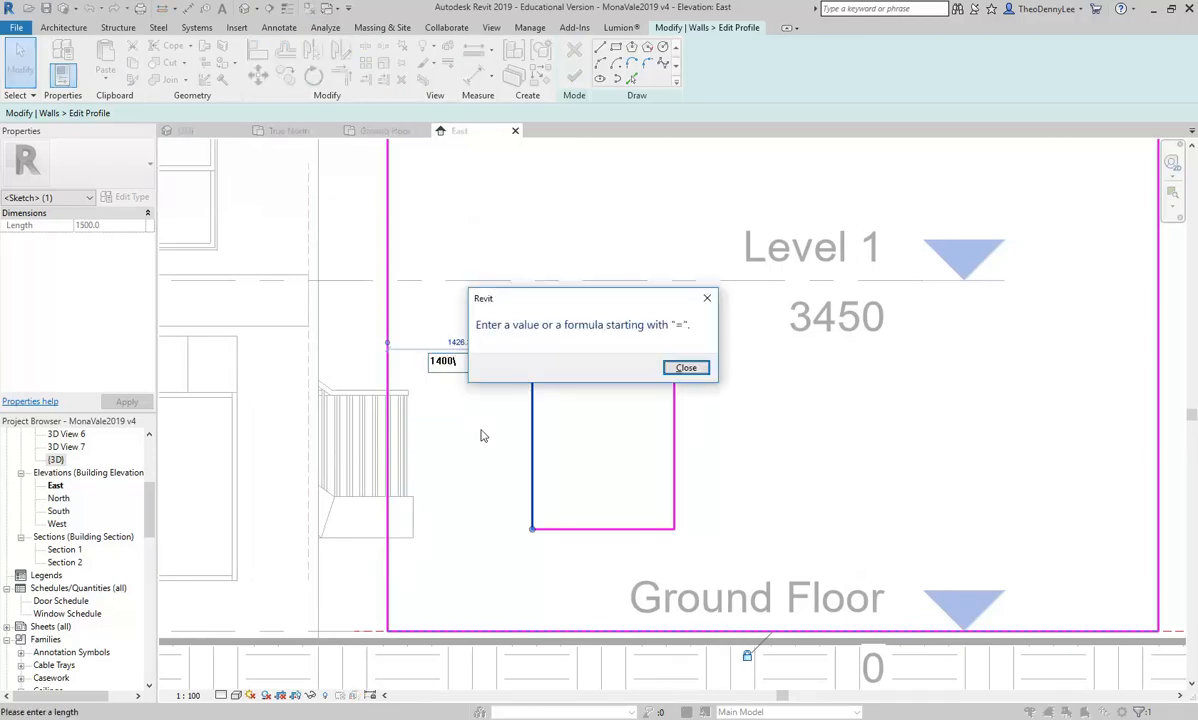
{"action": "left_click", "coordinate": [686, 367]}
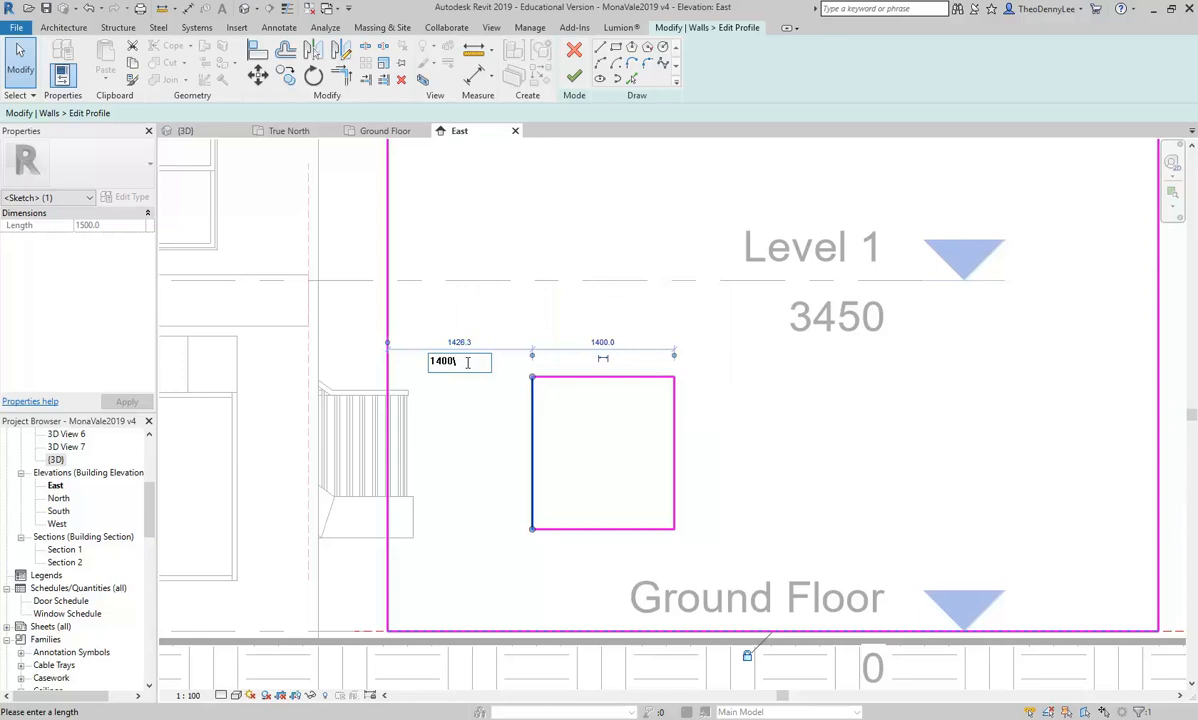
{"action": "key", "text": "BackSpace"}
{"action": "key", "text": "Return"}
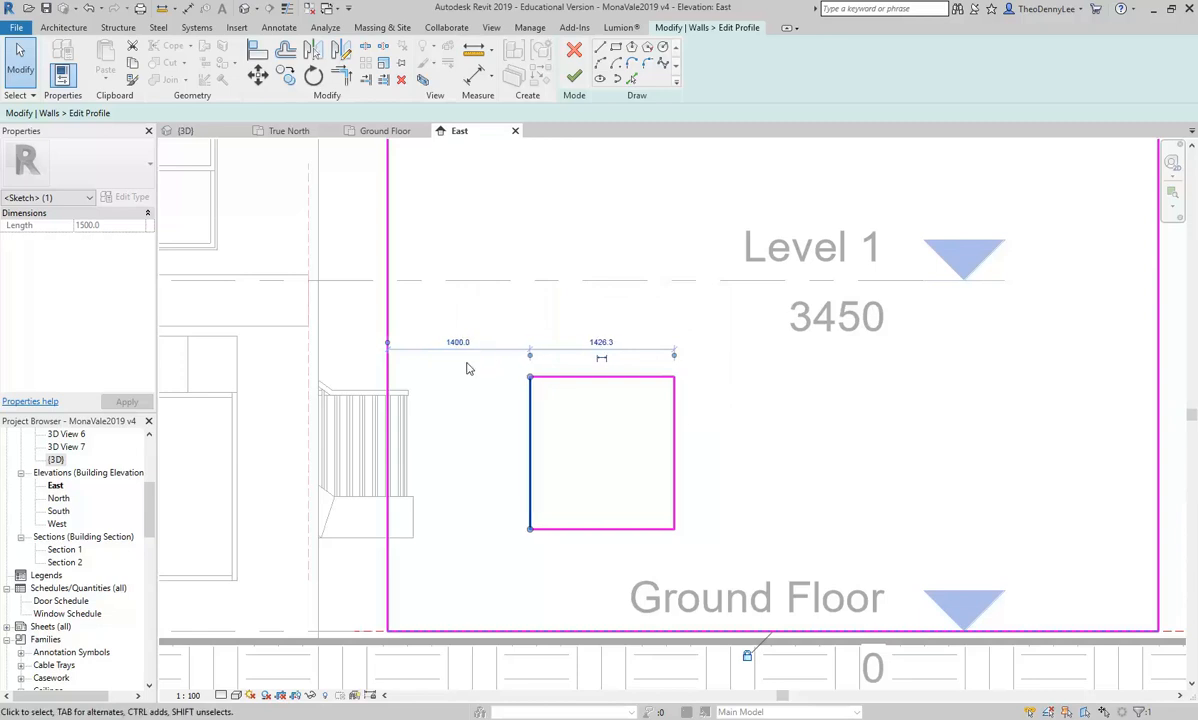
Set the rectangle's width to 1500 mm by moving its right edge
{"action": "left_click", "coordinate": [674, 459]}
{"action": "left_click", "coordinate": [601, 549]}
{"action": "type", "text": "1500"}
{"action": "key", "text": "Return"}
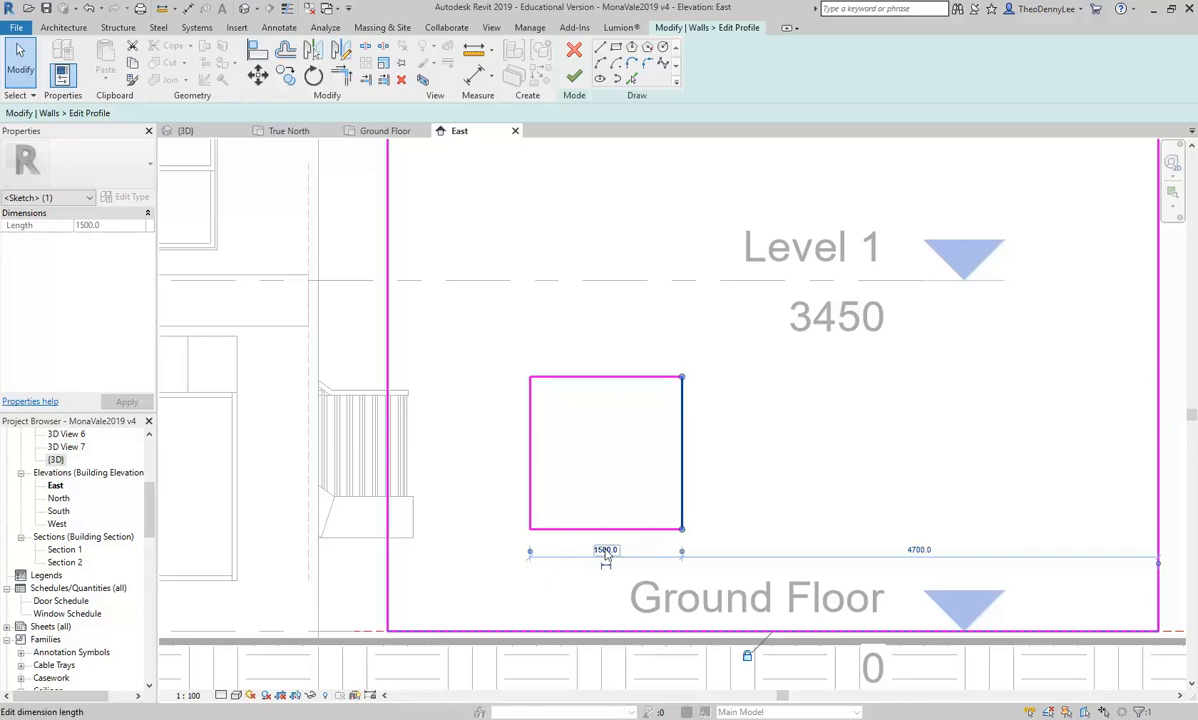
Sketch a horizontal line outward from the rectangle's right edge and a vertical line from its end up to the level of the top edge
{"action": "left_click", "coordinate": [751, 466]}
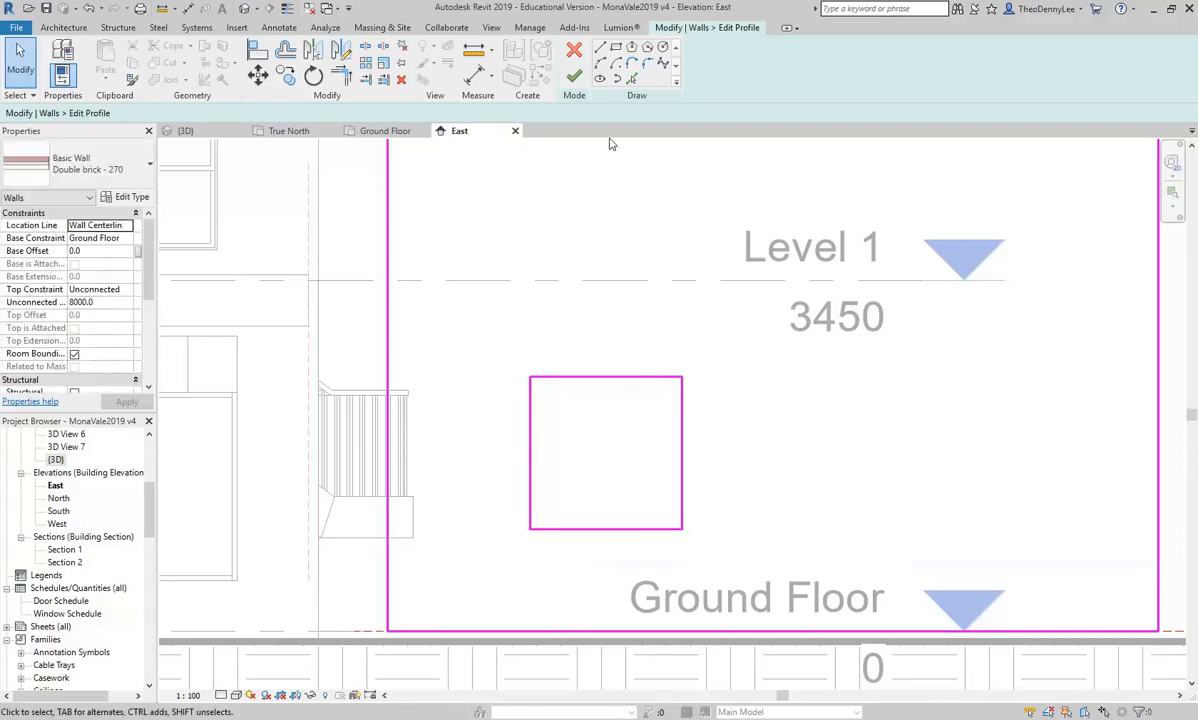
{"action": "left_click", "coordinate": [600, 47]}
{"action": "left_click", "coordinate": [683, 447]}
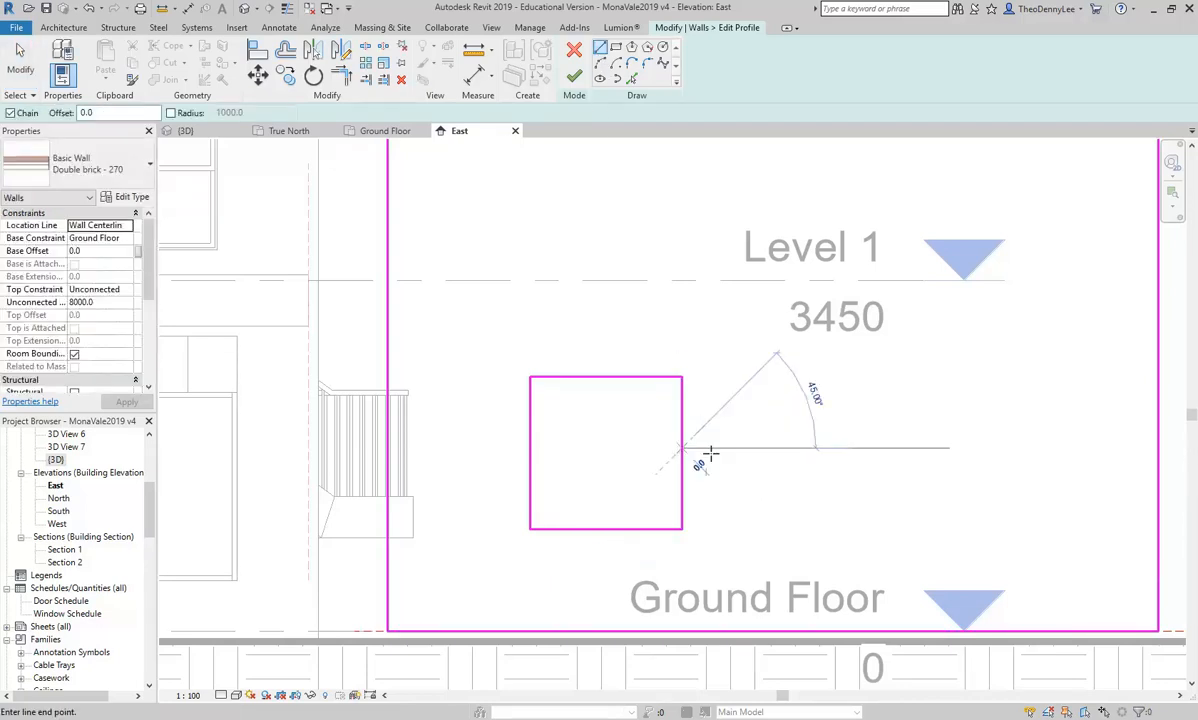
{"action": "left_click", "coordinate": [783, 447]}
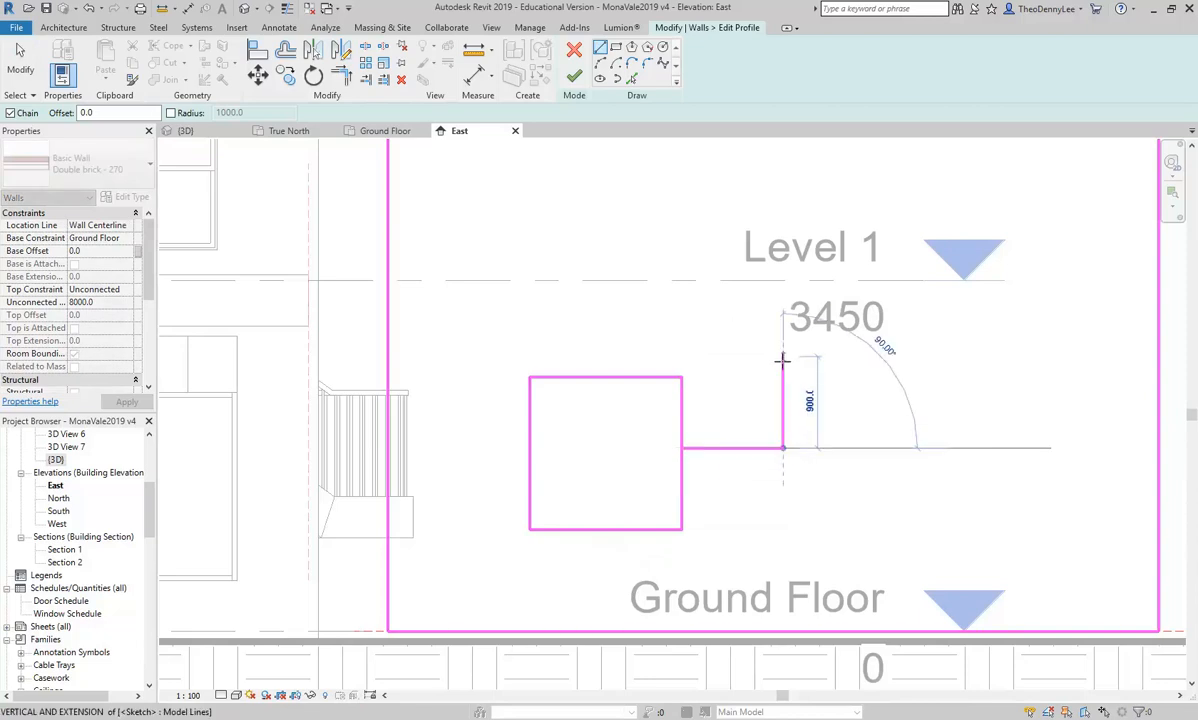
{"action": "left_click", "coordinate": [782, 377]}
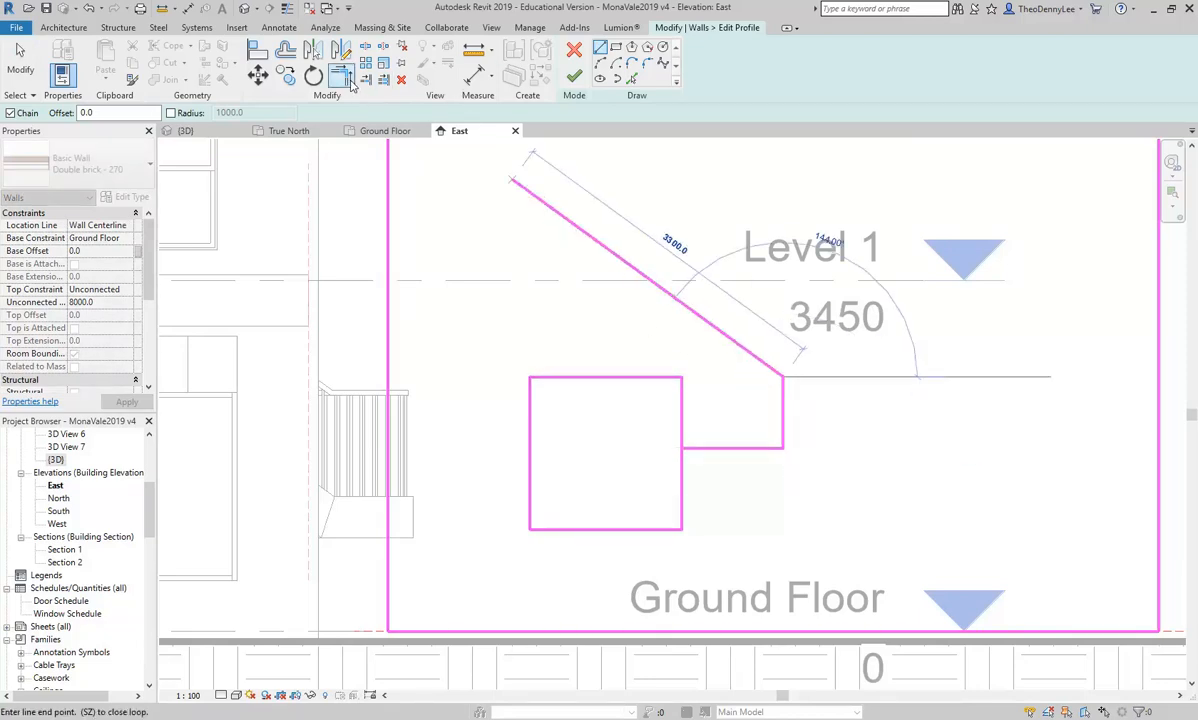
Trim the new lines with the rectangle's right and top edges to form one closed L-shaped opening
{"action": "key", "text": "Escape"}
{"action": "key", "text": "Escape"}
{"action": "key", "text": "t"}
{"action": "key", "text": "r"}
{"action": "left_click", "coordinate": [683, 486]}
{"action": "left_click", "coordinate": [745, 447]}
{"action": "left_click", "coordinate": [782, 412]}
{"action": "left_click", "coordinate": [640, 378]}
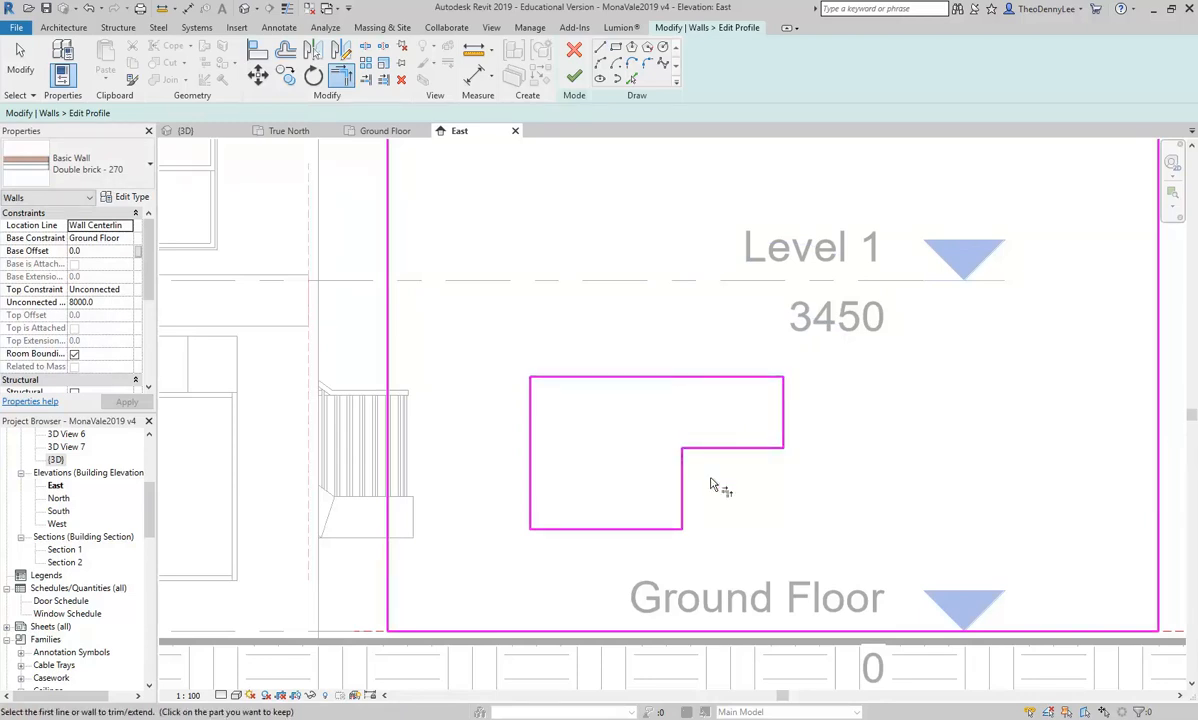
{"action": "key", "text": "Escape"}
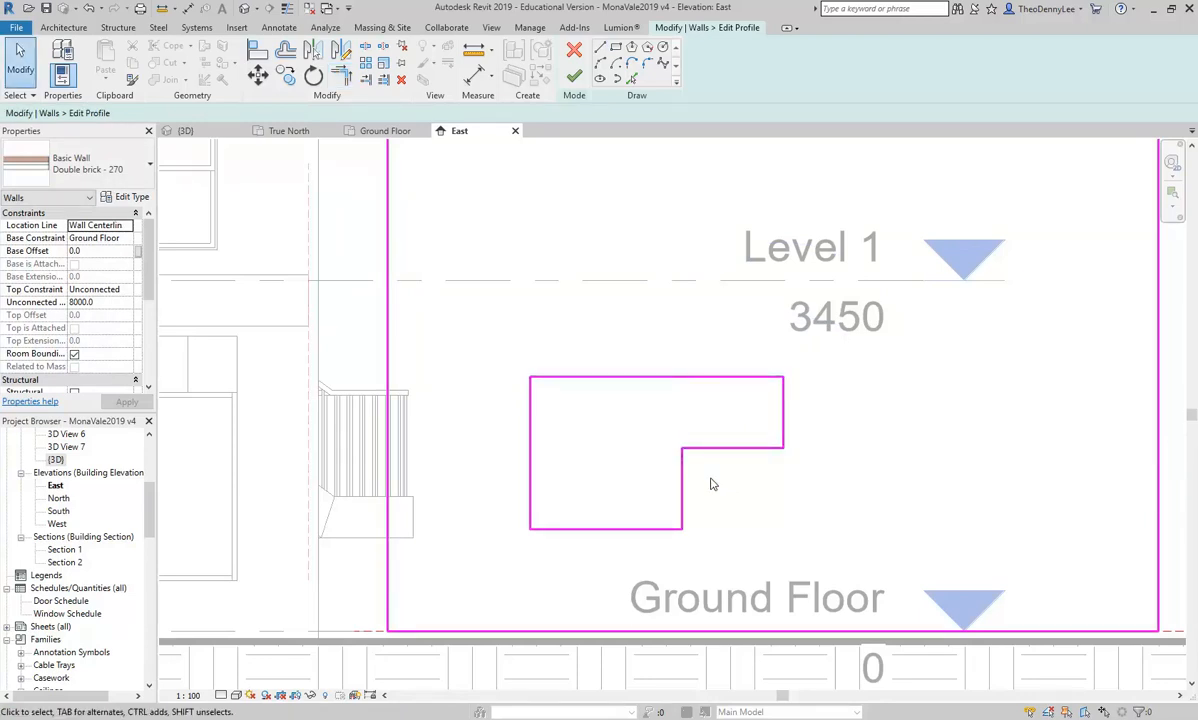
Sketch a semicircular arc above the opening from its upper left corner to a point along its top edge
{"action": "key", "text": "l"}
{"action": "key", "text": "i"}
{"action": "left_click", "coordinate": [530, 377]}
{"action": "left_click", "coordinate": [660, 377]}
{"action": "left_click", "coordinate": [634, 322]}
Trim the arc with the remaining top edge so the outline is closed, and finish the wall profile edit
{"action": "key", "text": "t"}
{"action": "key", "text": "r"}
{"action": "left_click", "coordinate": [641, 332]}
{"action": "left_click", "coordinate": [709, 378]}
{"action": "left_click", "coordinate": [573, 77]}
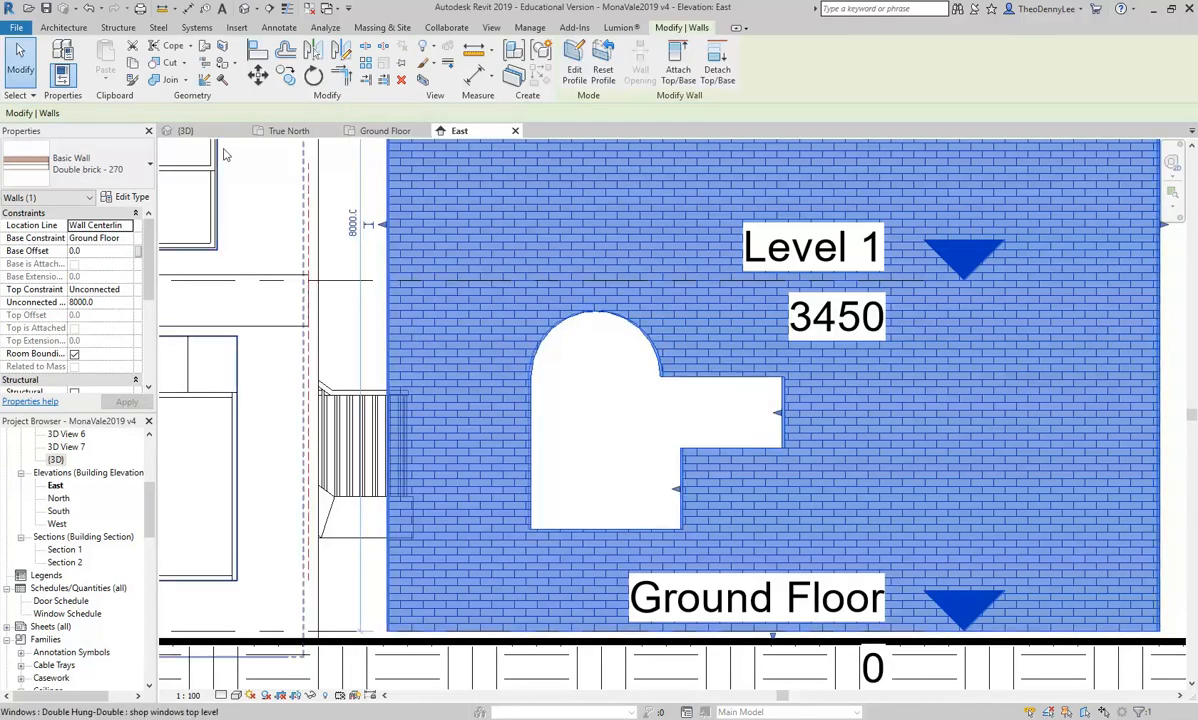
Examine the brick wall and its arched L-shaped opening in the 3D view
{"action": "left_click", "coordinate": [187, 131]}
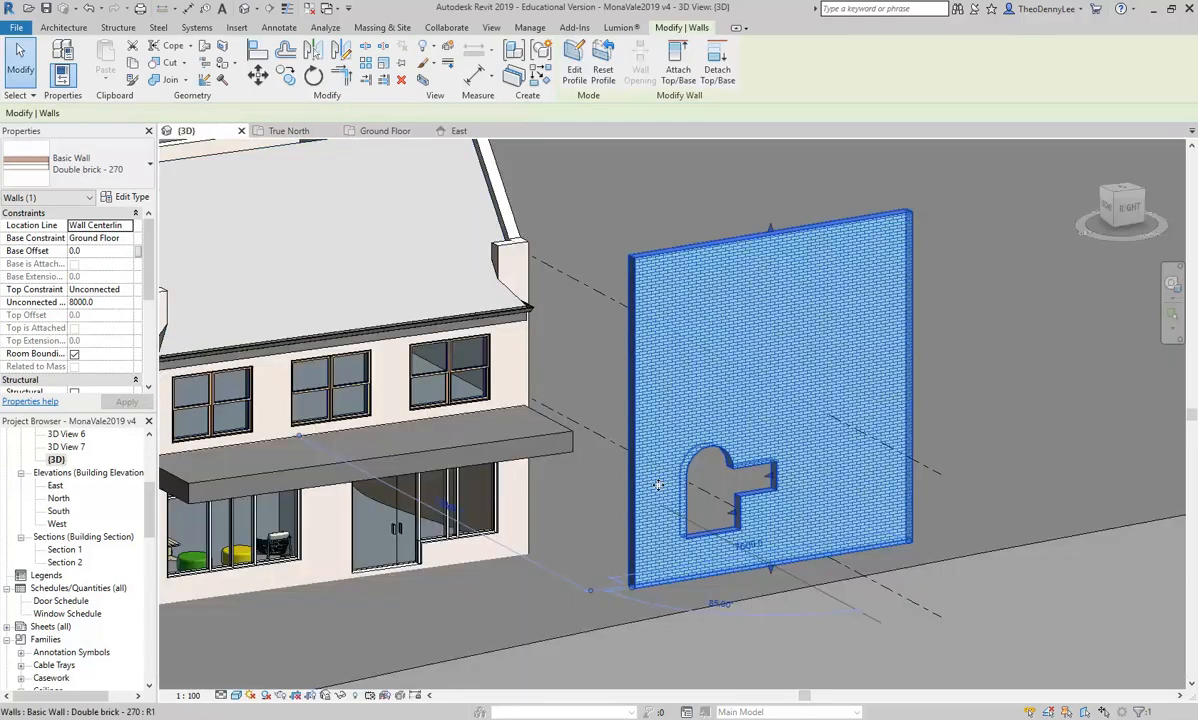
{"action": "key", "text": "Escape"}
{"action": "left_click", "coordinate": [694, 371]}
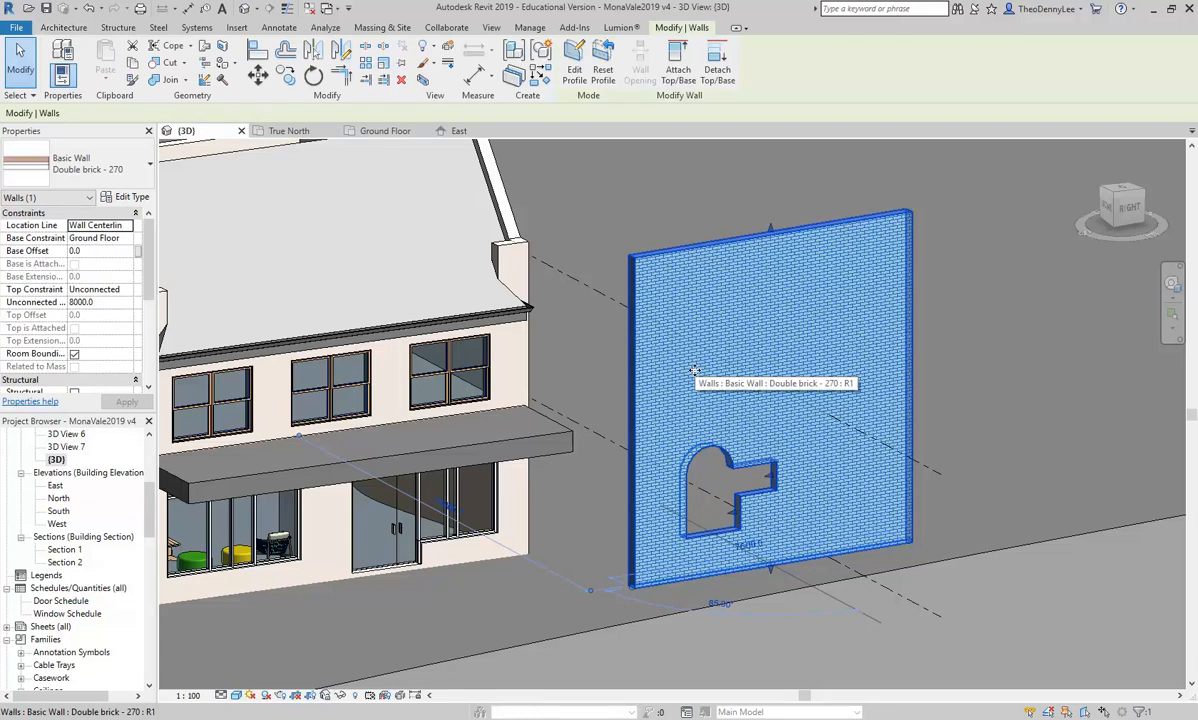
{"action": "key", "text": "Escape"}
{"action": "scroll", "coordinate": [751, 502], "scroll_direction": "up", "scroll_amount": 3}
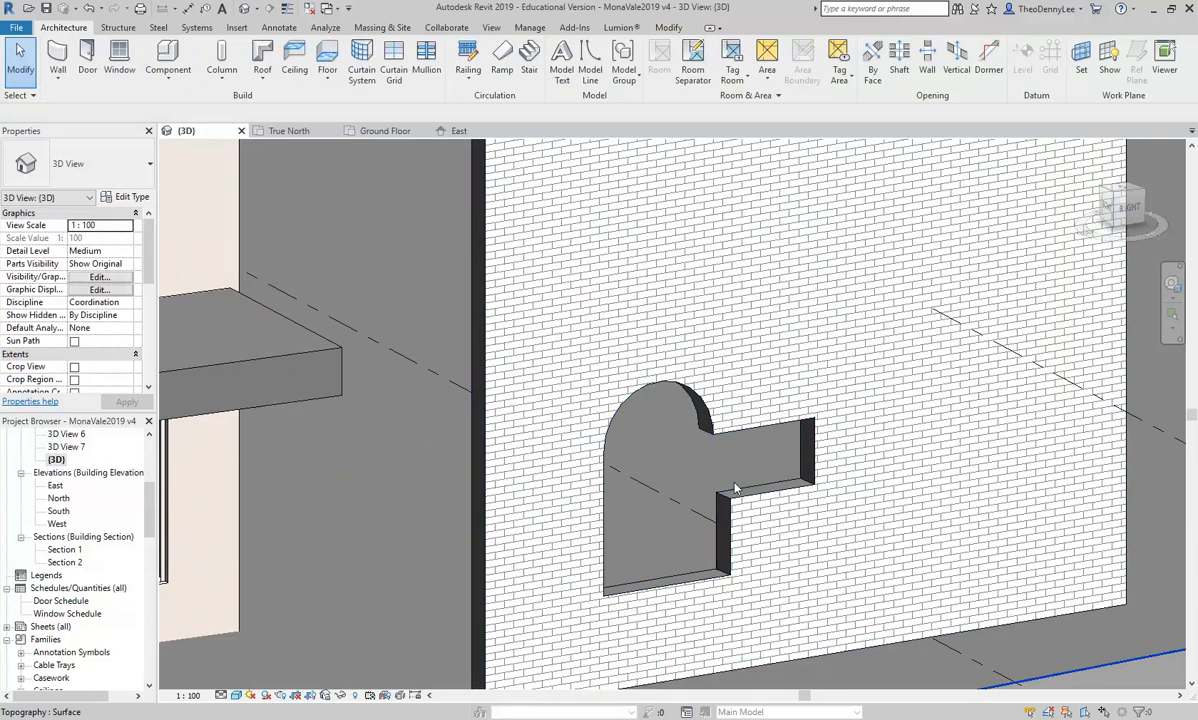
{"action": "left_click", "coordinate": [744, 502]}
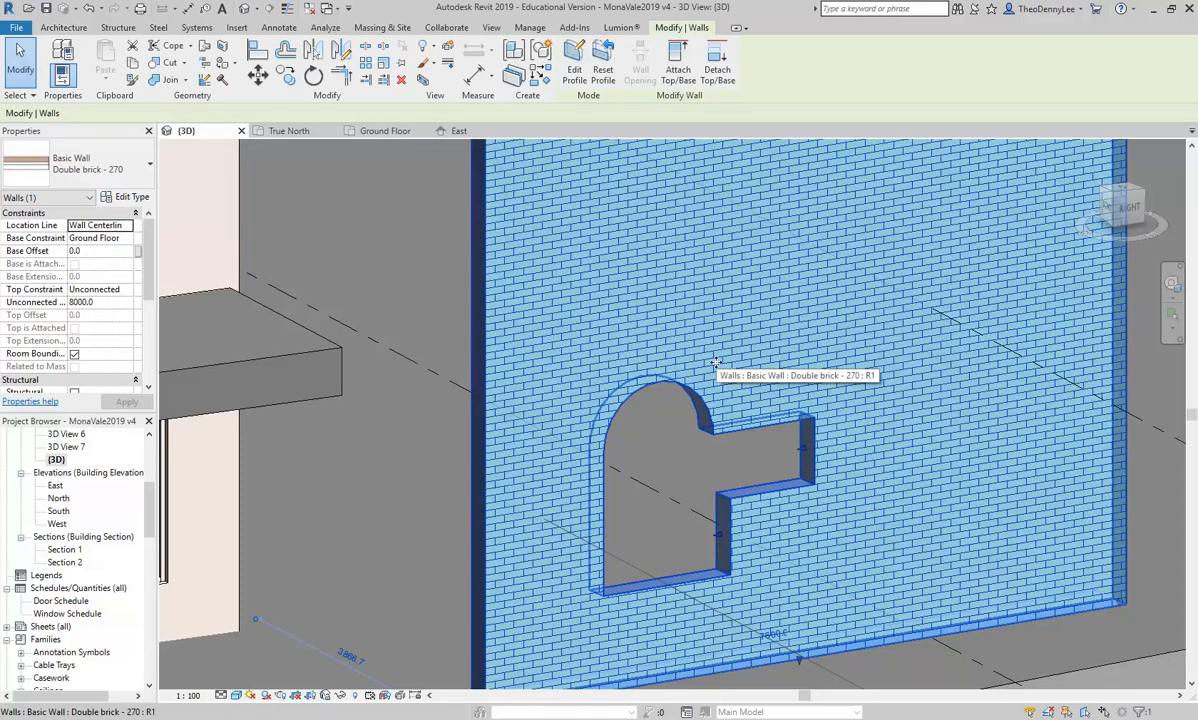
{"action": "scroll", "coordinate": [715, 362], "scroll_direction": "down", "scroll_amount": 5}
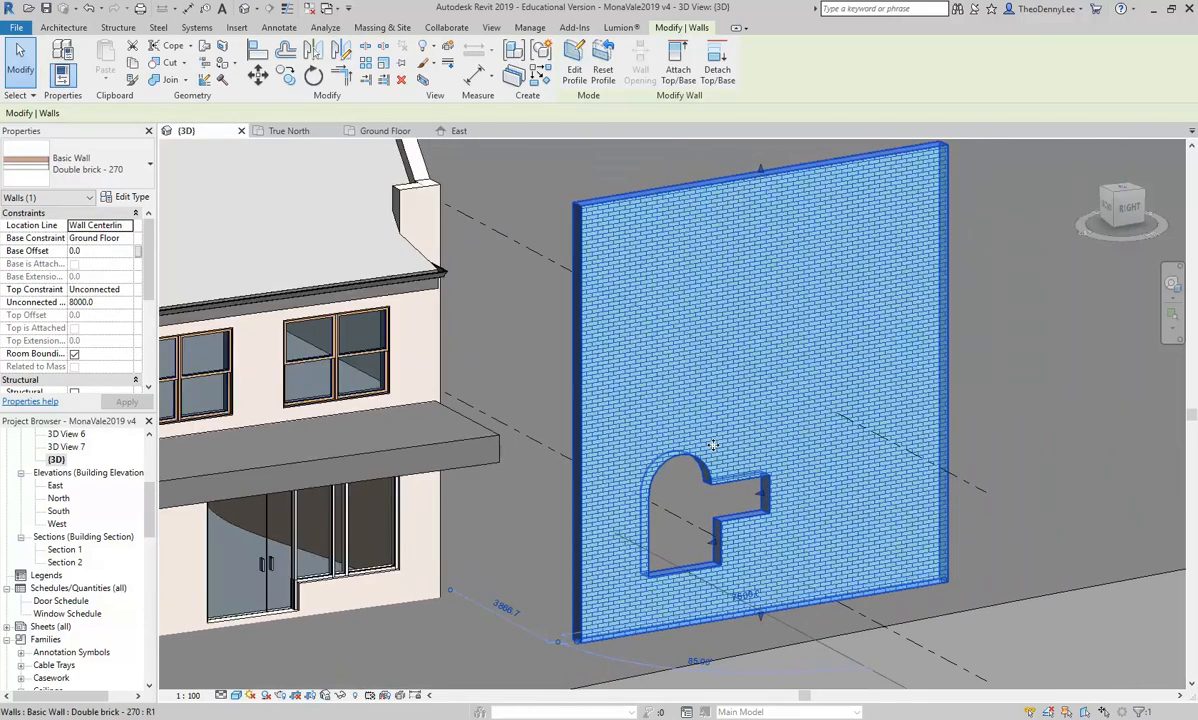
Edit the wall's profile with two arcs, one rising from about 2200 mm below the top left corner, one dipping to the right edge
{"action": "left_click", "coordinate": [574, 66]}
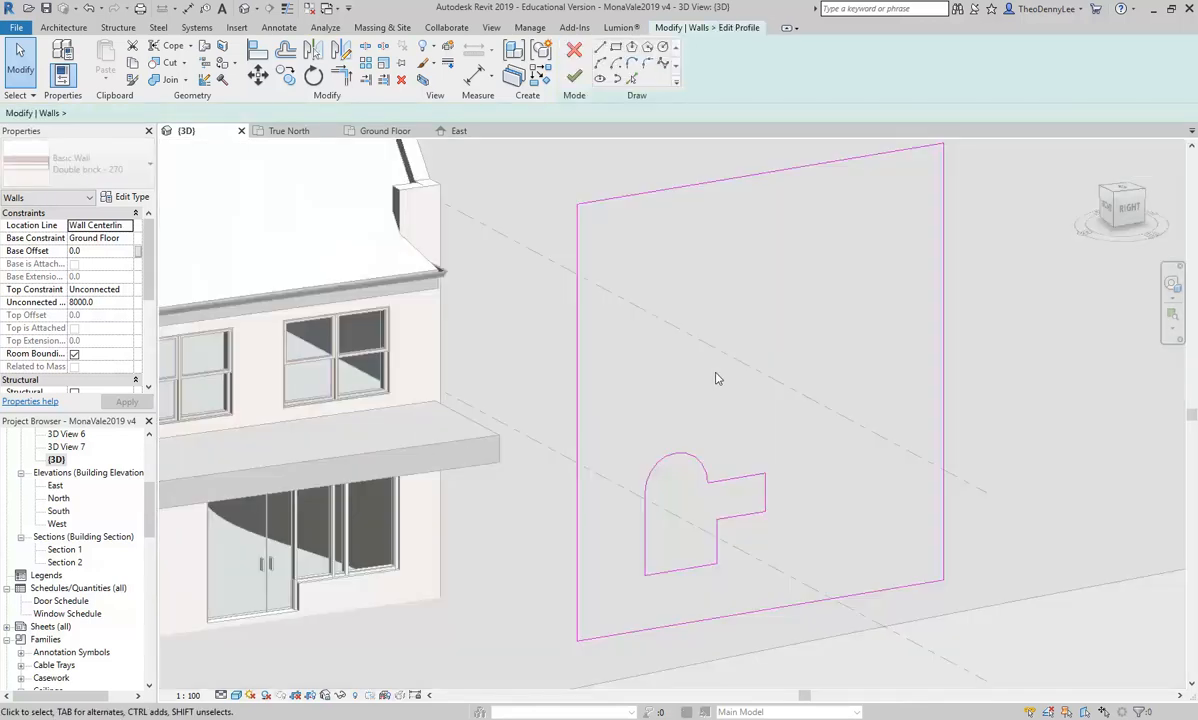
{"action": "left_click", "coordinate": [600, 62]}
{"action": "middle_click_drag", "start_coordinate": [580, 327], "coordinate": [541, 358]}
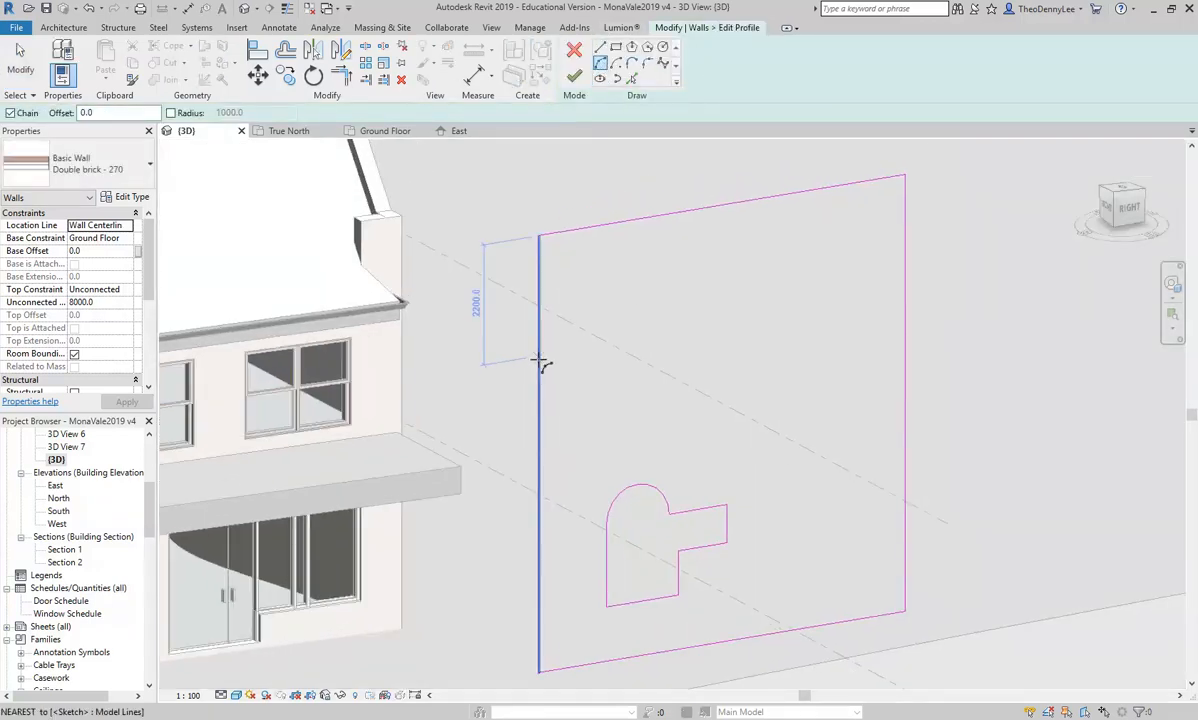
{"action": "left_click", "coordinate": [539, 359]}
{"action": "left_click", "coordinate": [722, 333]}
{"action": "left_click", "coordinate": [625, 256]}
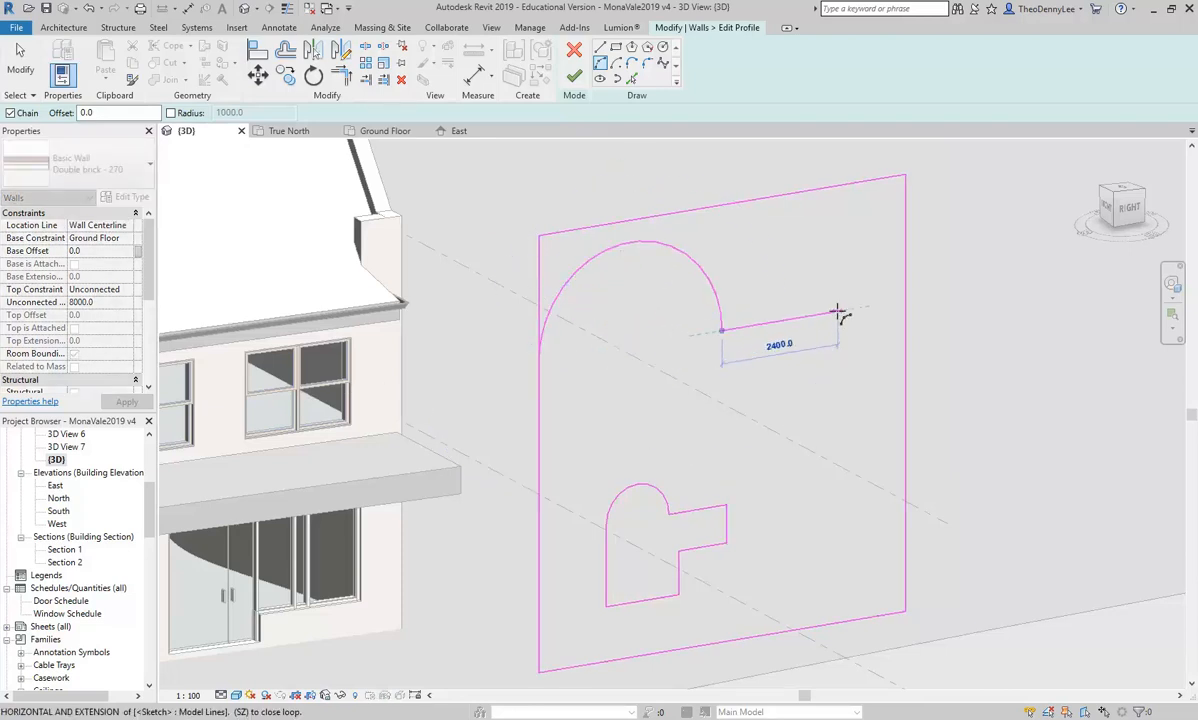
{"action": "left_click", "coordinate": [906, 302]}
{"action": "left_click", "coordinate": [817, 418]}
Trim the wall profile's left and right vertical edges to the ends of the two arcs
{"action": "key", "text": "Escape"}
{"action": "left_click", "coordinate": [341, 75]}
{"action": "left_click", "coordinate": [539, 410]}
{"action": "left_click", "coordinate": [556, 310]}
{"action": "left_click", "coordinate": [849, 380]}
{"action": "left_click", "coordinate": [906, 385]}
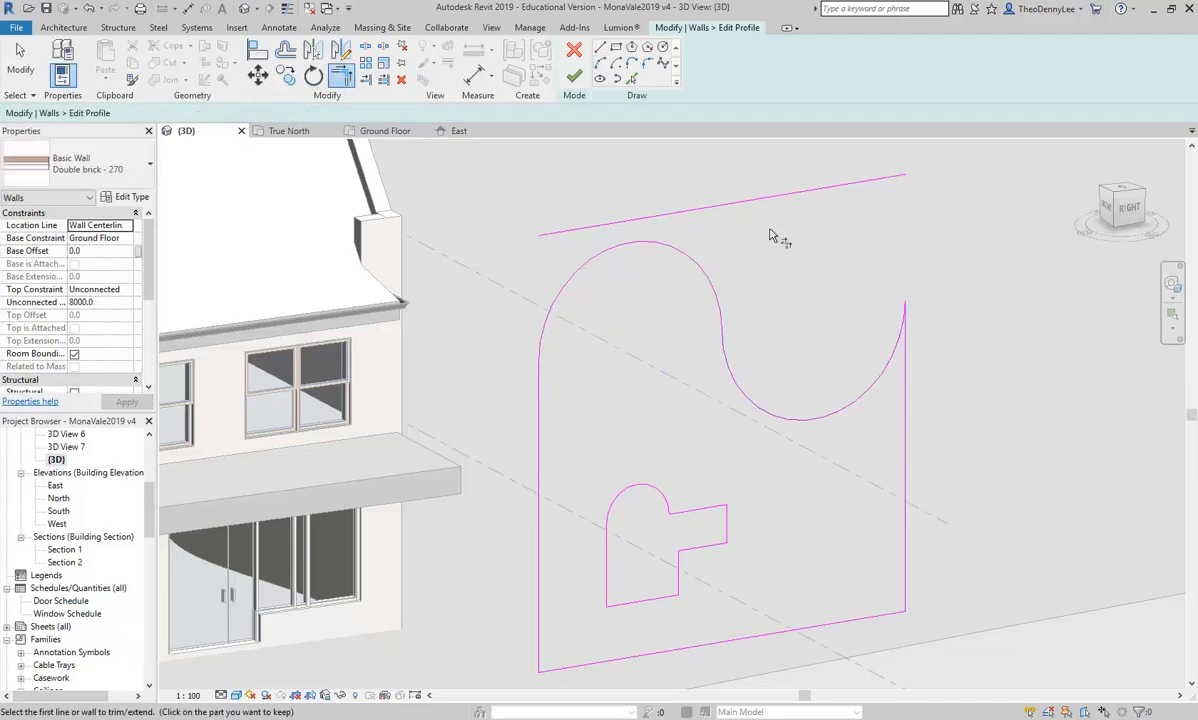
Delete the leftover straight top line of the profile and finish the wall profile edit
{"action": "right_click", "coordinate": [741, 177]}
{"action": "left_click", "coordinate": [763, 188]}
{"action": "right_click", "coordinate": [763, 188]}
{"action": "left_click", "coordinate": [785, 197]}
{"action": "left_click", "coordinate": [783, 196]}
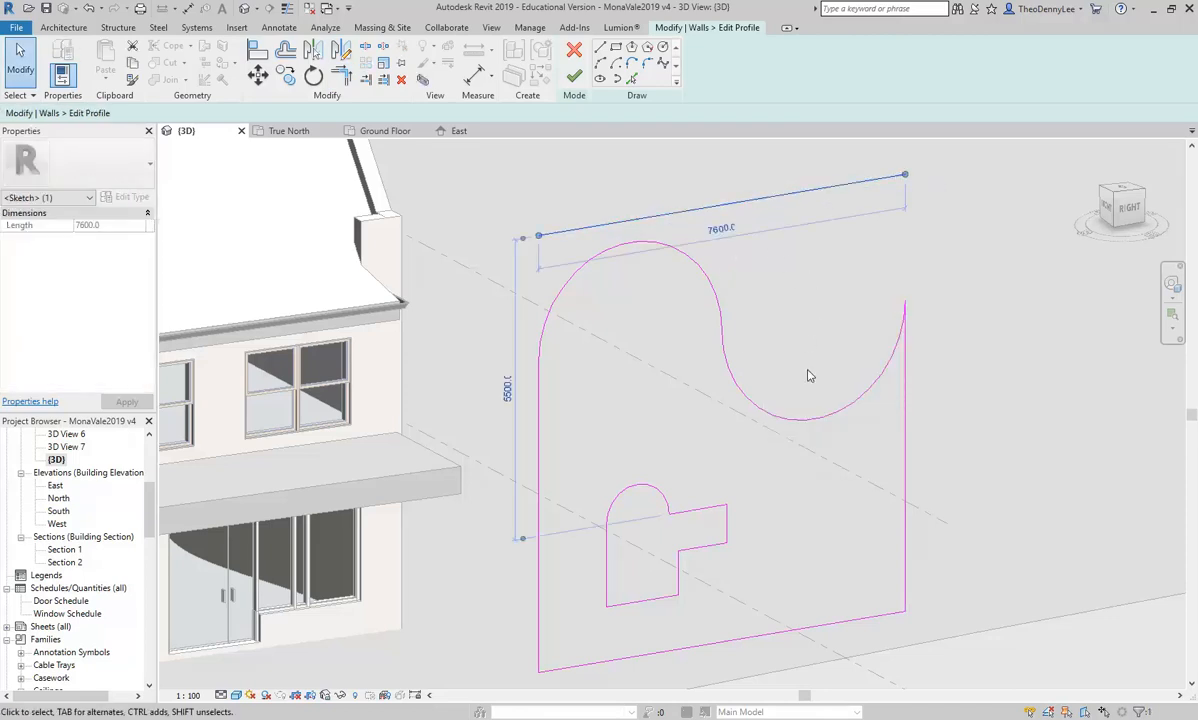
{"action": "left_click", "coordinate": [849, 397]}
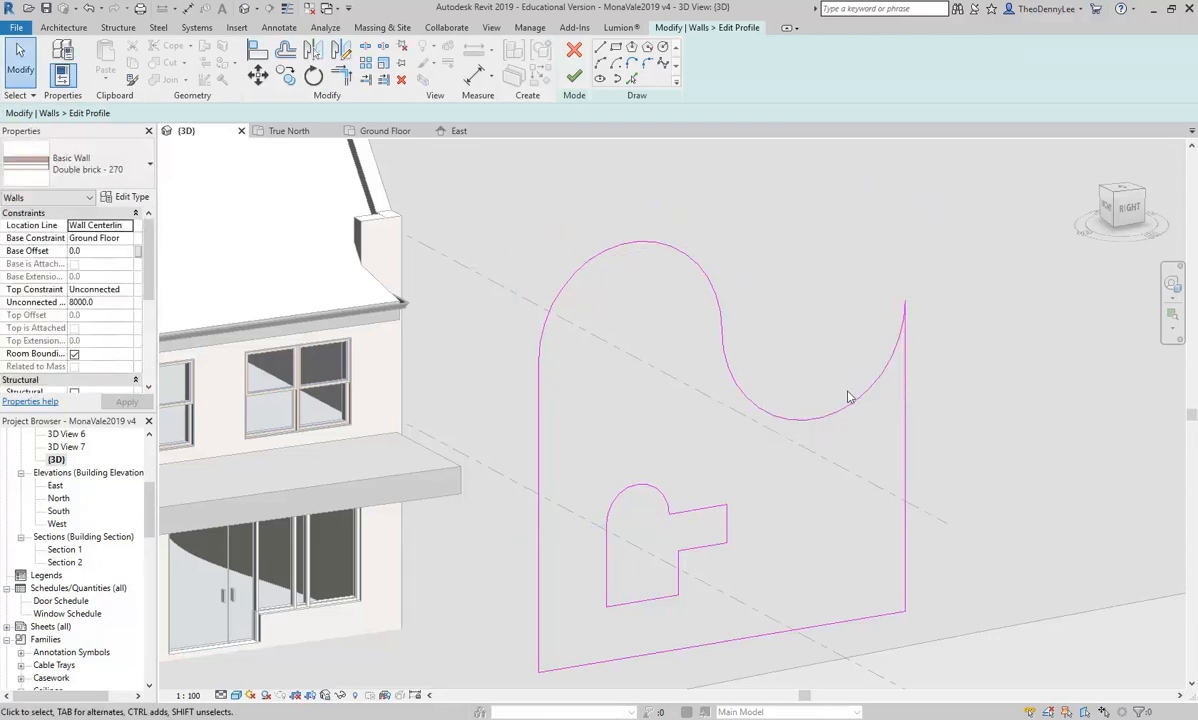
{"action": "left_click", "coordinate": [574, 76]}
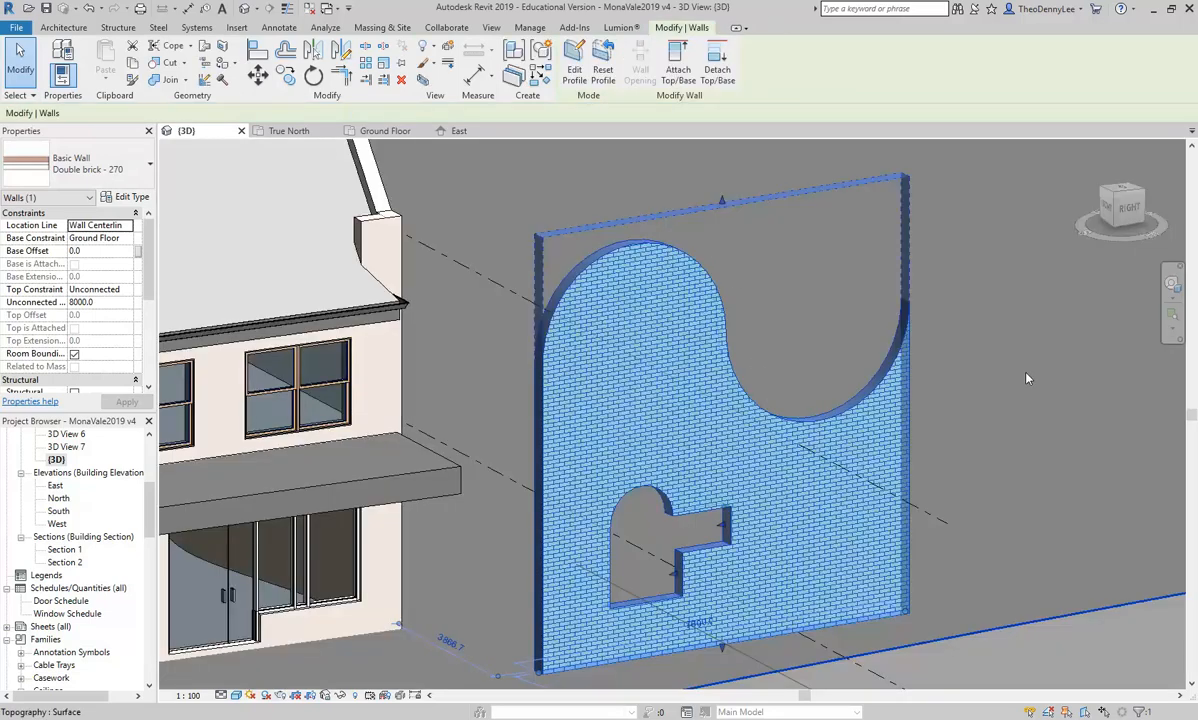
Delete the sample brick wall standing beside the building
{"action": "key", "text": "Escape"}
{"action": "middle_click_drag", "start_coordinate": [605, 461], "coordinate": [757, 402]}
{"action": "left_click", "coordinate": [757, 402]}
{"action": "scroll", "coordinate": [597, 393], "scroll_direction": "down", "scroll_amount": 2}
{"action": "middle_click_drag", "start_coordinate": [646, 396], "coordinate": [832, 376]}
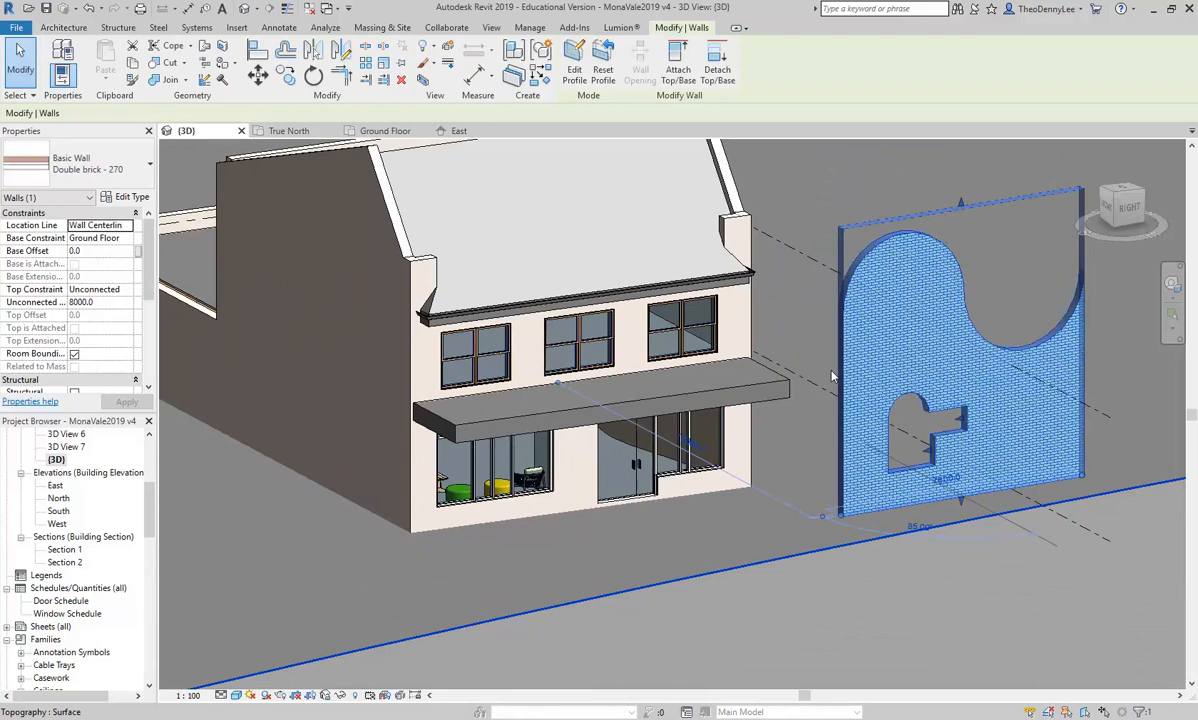
{"action": "key", "text": "Delete"}
Select the building's existing 300 mm front wall and examine its ground-floor shopfront window and stepped door openings
{"action": "scroll", "coordinate": [556, 500], "scroll_direction": "up", "scroll_amount": 4}
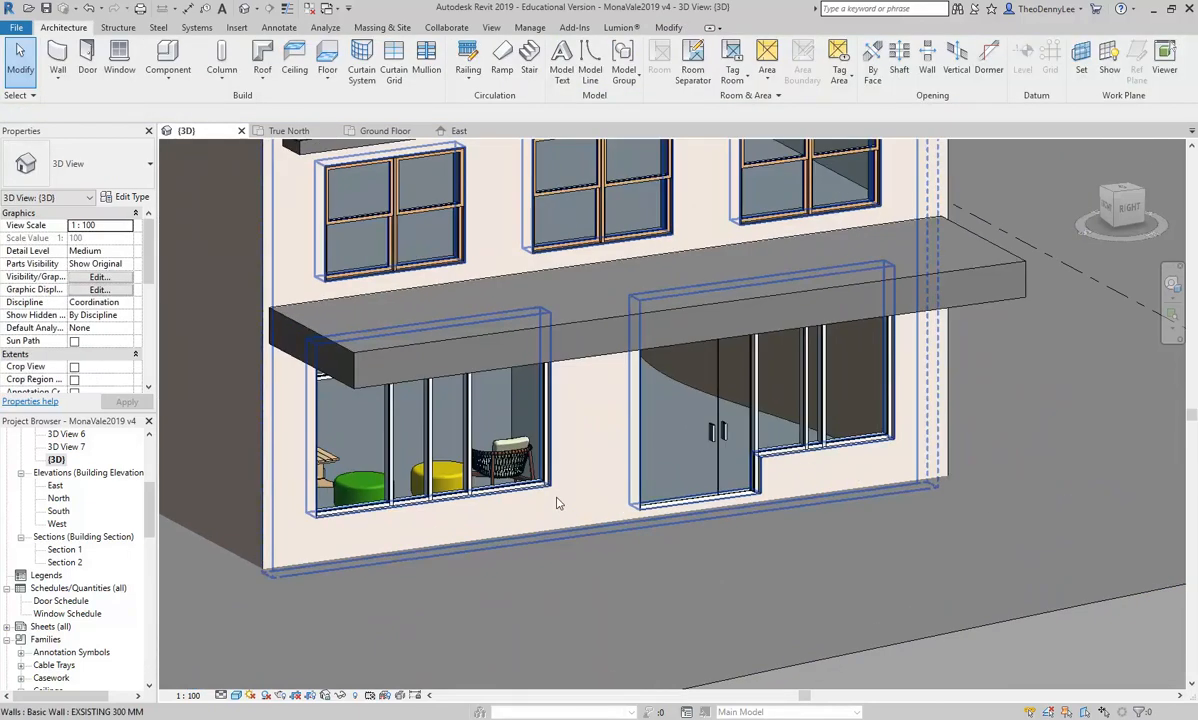
{"action": "left_click", "coordinate": [590, 444]}
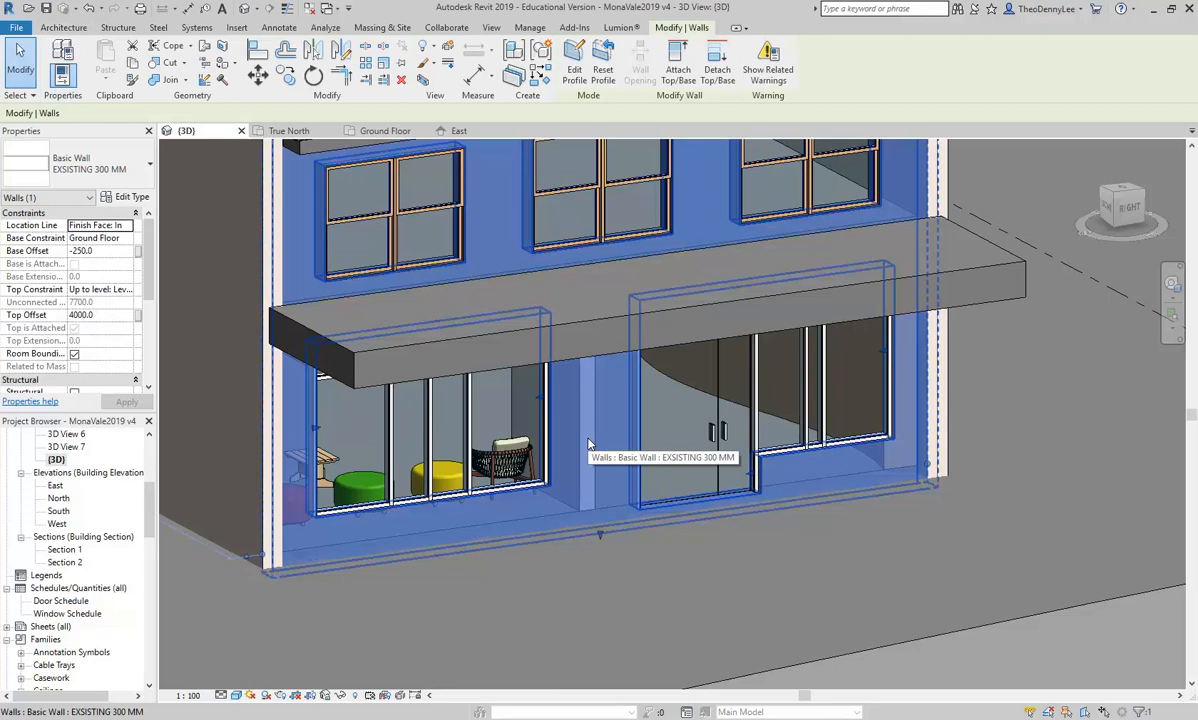
{"action": "key", "text": "Escape"}
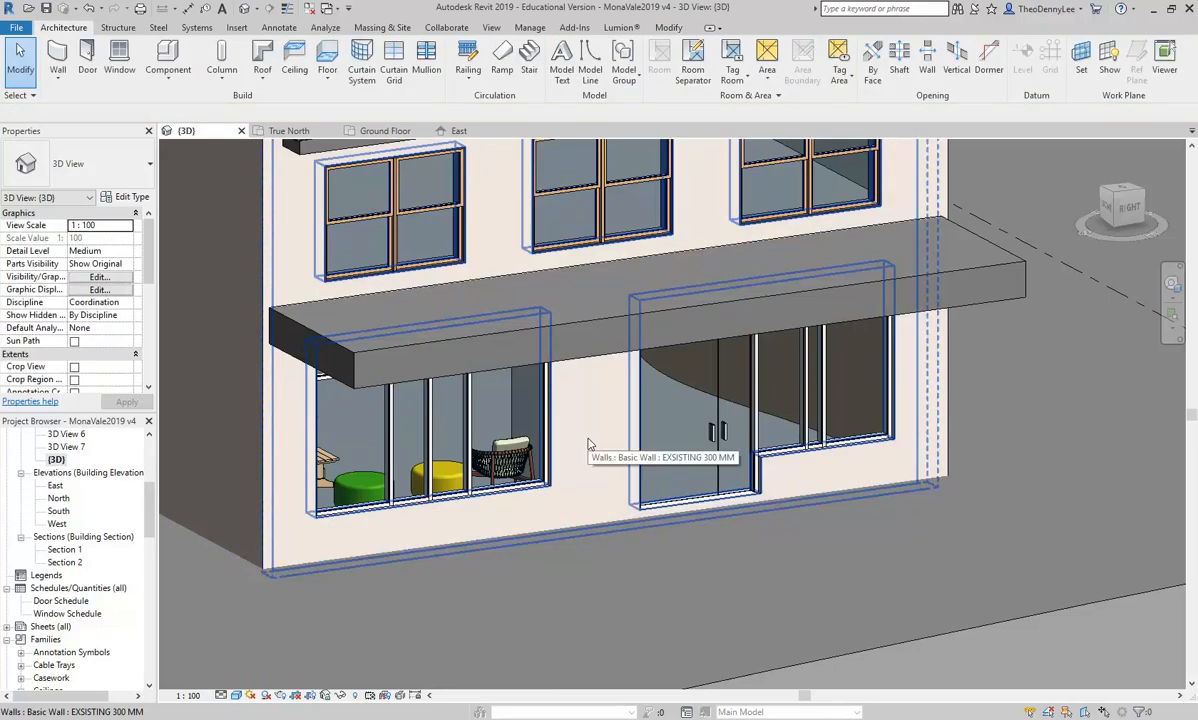
{"action": "left_click", "coordinate": [590, 444]}
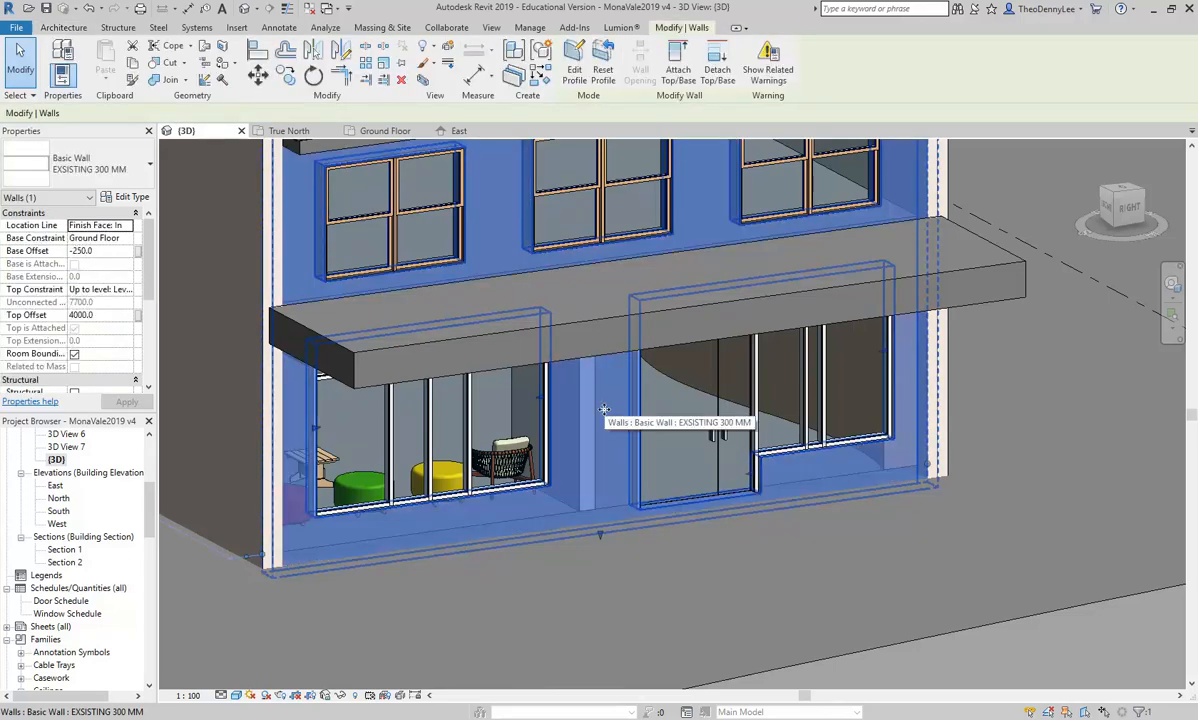
{"action": "scroll", "coordinate": [560, 528], "scroll_direction": "up", "scroll_amount": 5}
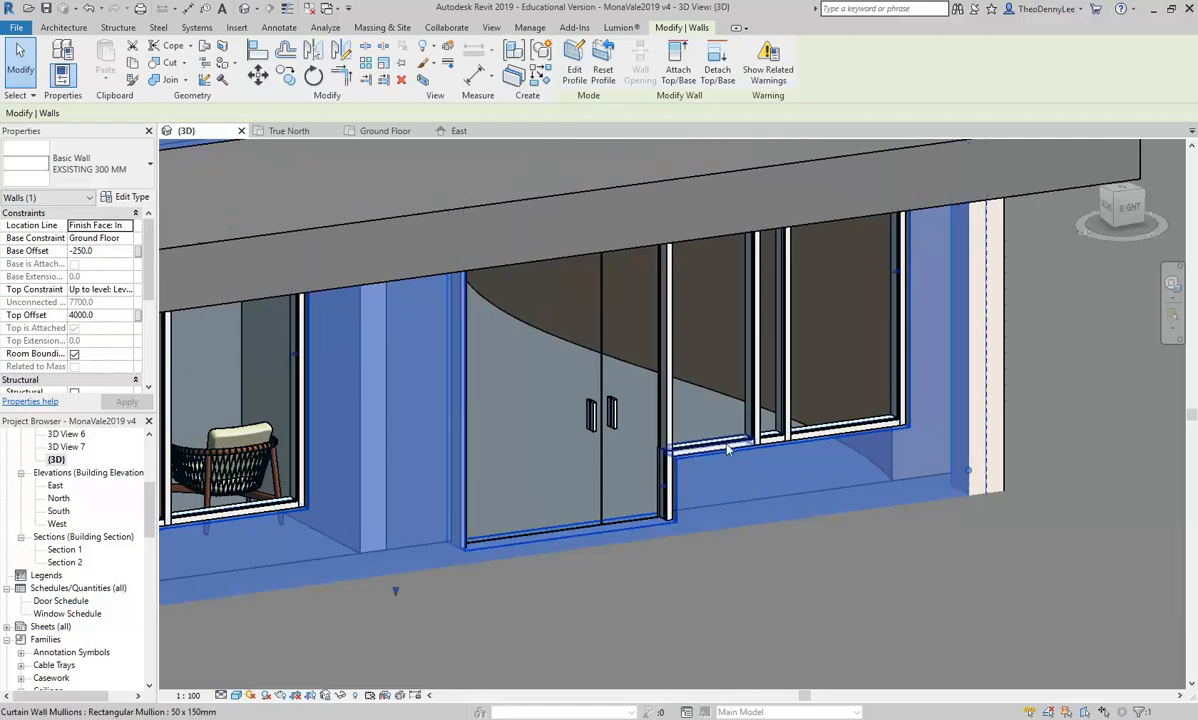
{"action": "scroll", "coordinate": [731, 498], "scroll_direction": "down", "scroll_amount": 2}
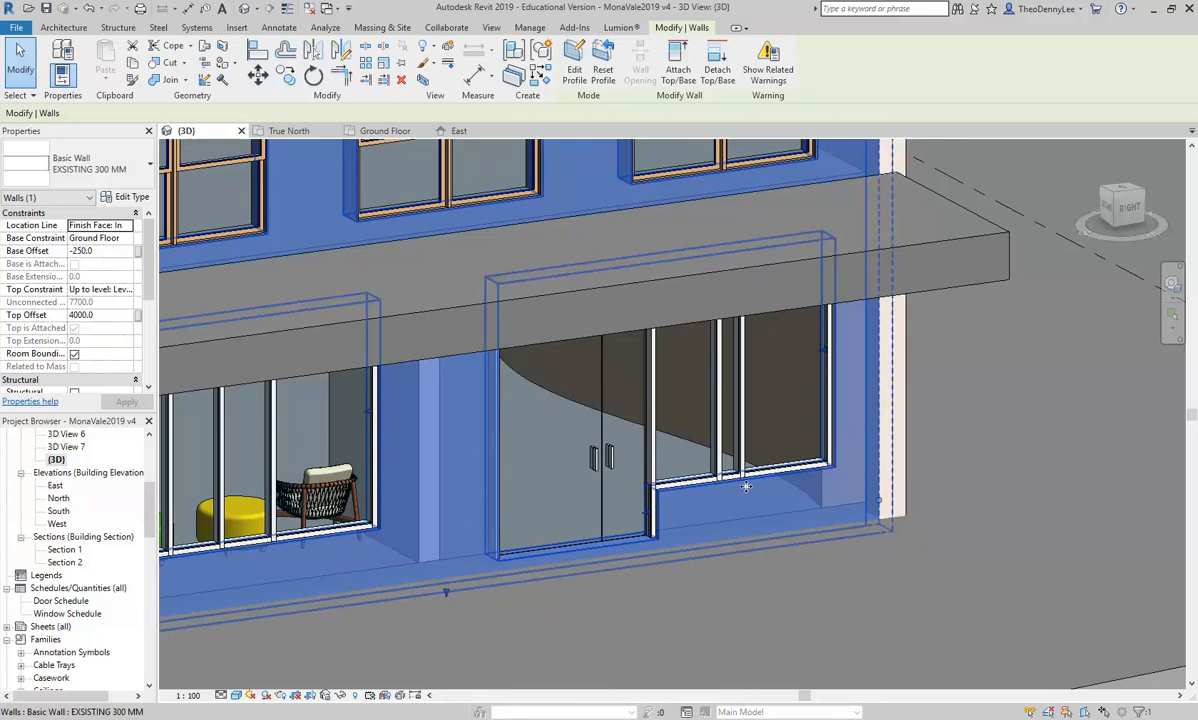
{"action": "middle_click_drag", "start_coordinate": [722, 497], "coordinate": [540, 510], "text": "shift"}
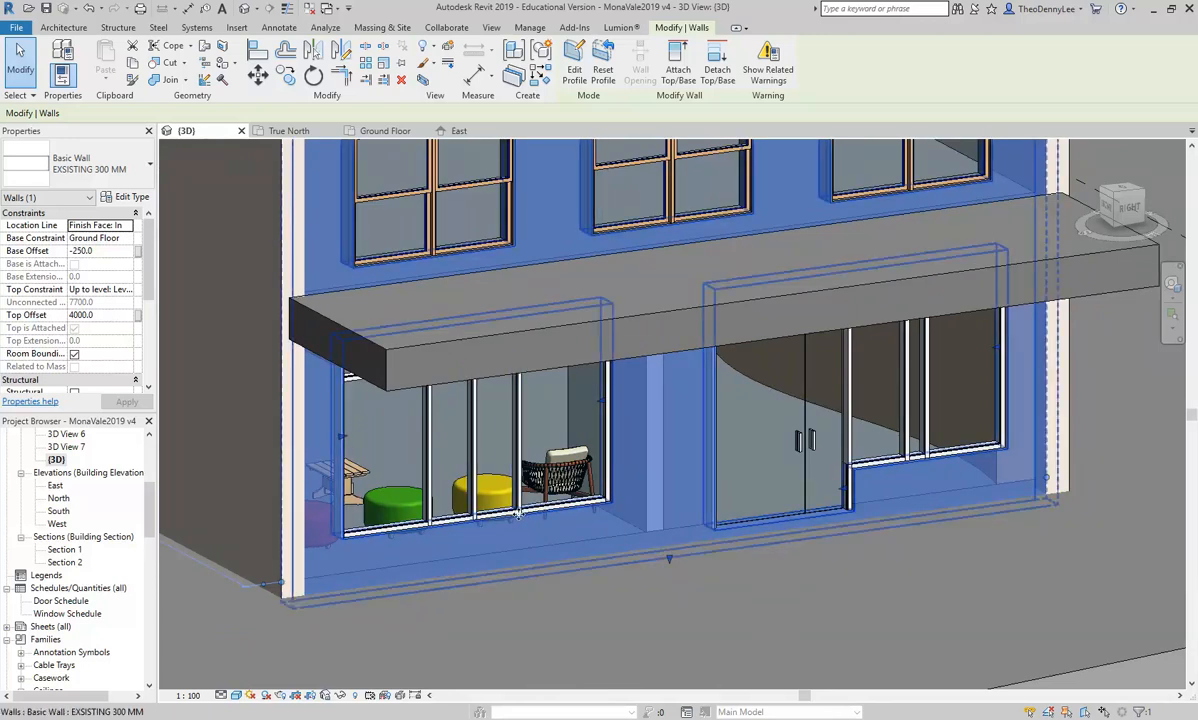
{"action": "middle_click_drag", "start_coordinate": [776, 548], "coordinate": [602, 573]}
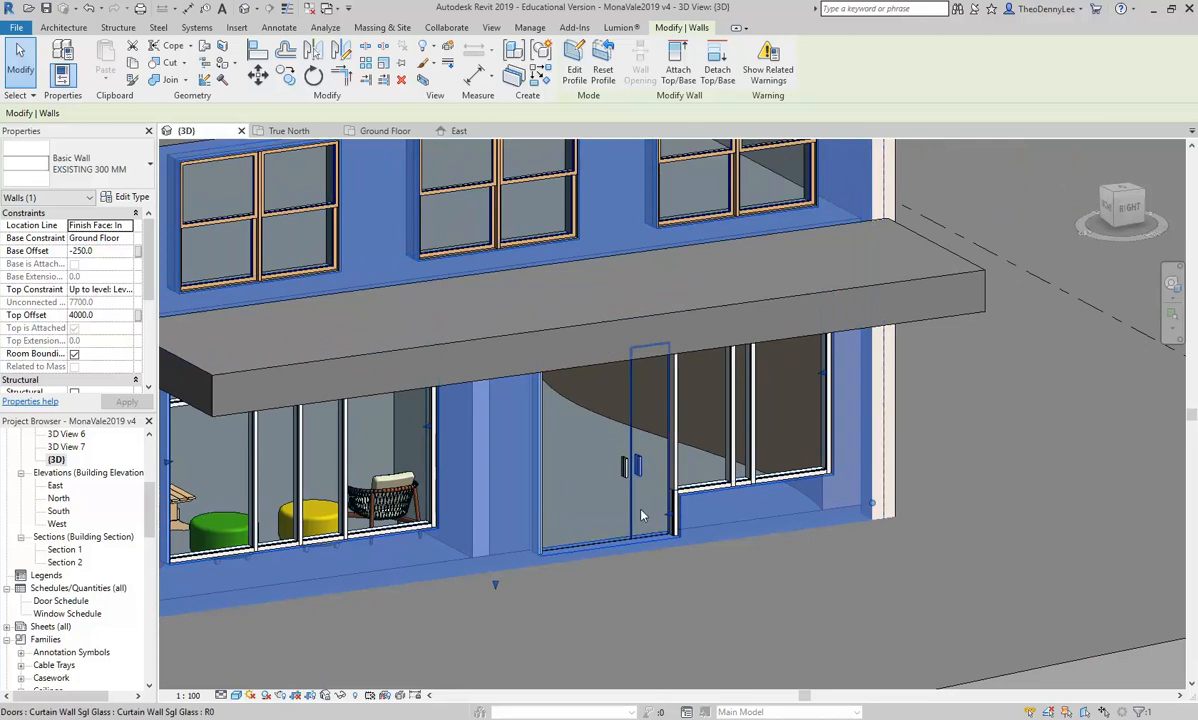
Open the front wall's profile for editing, accepting the removal of its top and base attachments
{"action": "double_click", "coordinate": [538, 430]}
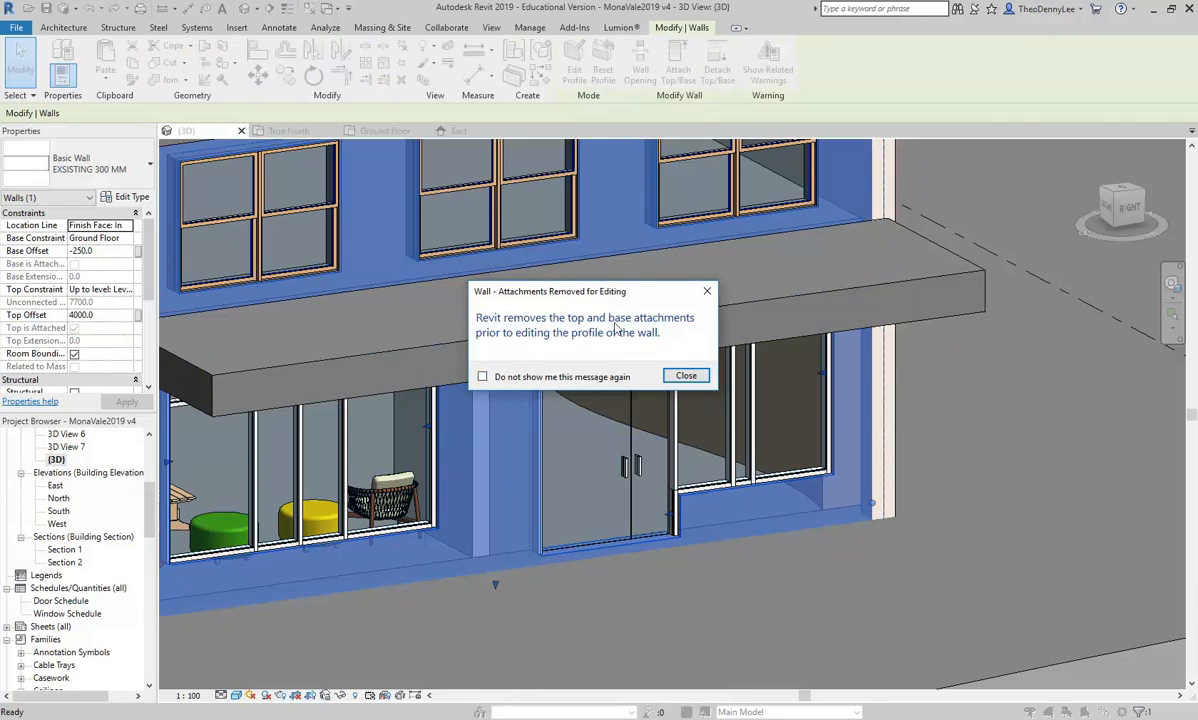
{"action": "left_click", "coordinate": [686, 377]}
{"action": "scroll", "coordinate": [516, 524], "scroll_direction": "down", "scroll_amount": 3}
{"action": "scroll", "coordinate": [439, 442], "scroll_direction": "up", "scroll_amount": 2}
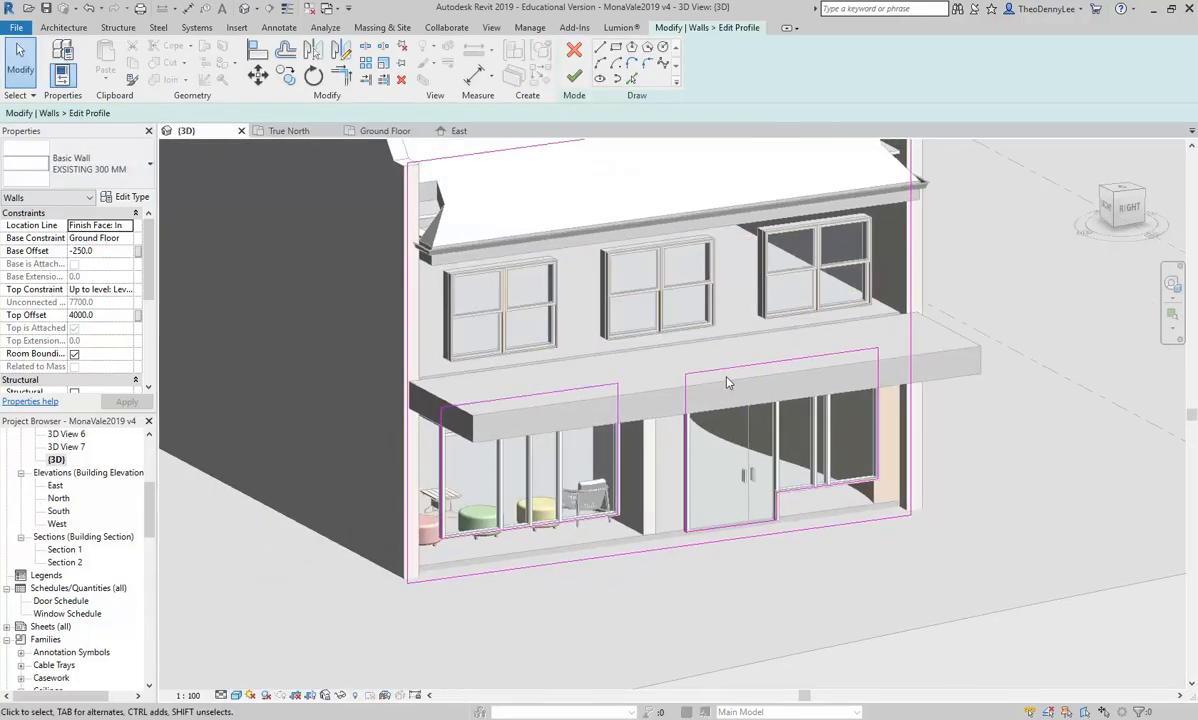
Switch to the East elevation to work on the front wall's door opening profile
{"action": "left_click", "coordinate": [459, 130]}
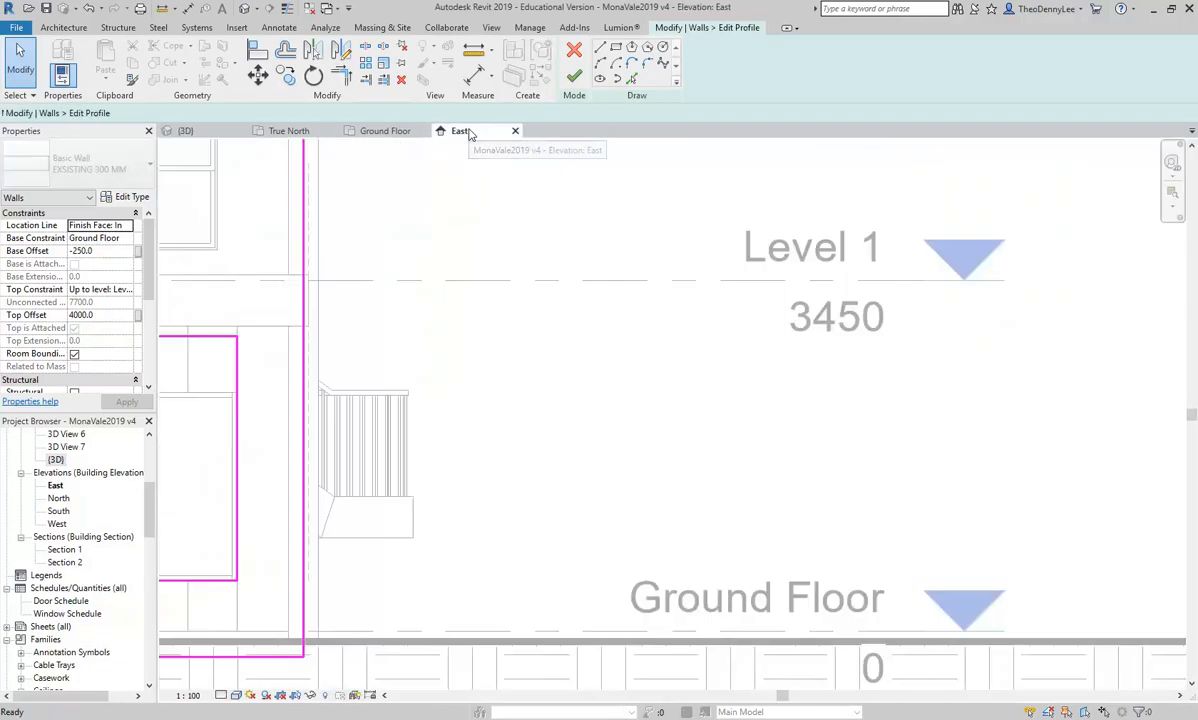
{"action": "scroll", "coordinate": [398, 336], "scroll_direction": "down", "scroll_amount": 3}
{"action": "middle_click_drag", "start_coordinate": [436, 340], "coordinate": [968, 388]}
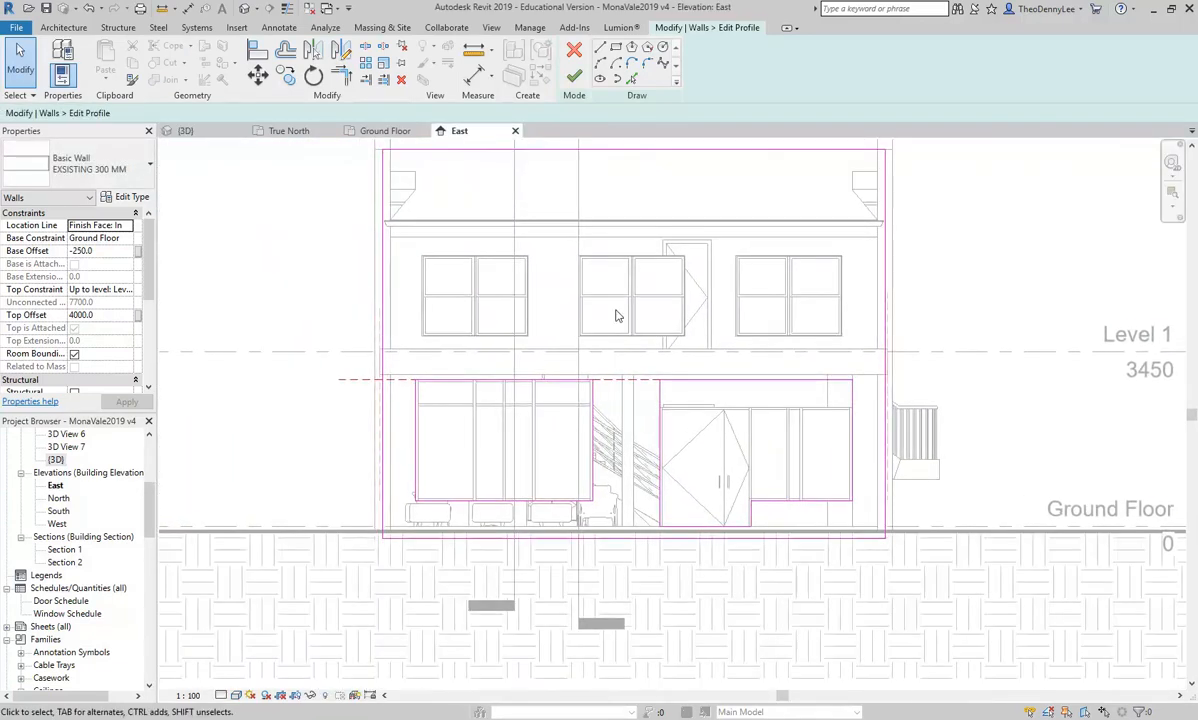
{"action": "middle_click_drag", "start_coordinate": [608, 316], "coordinate": [618, 387]}
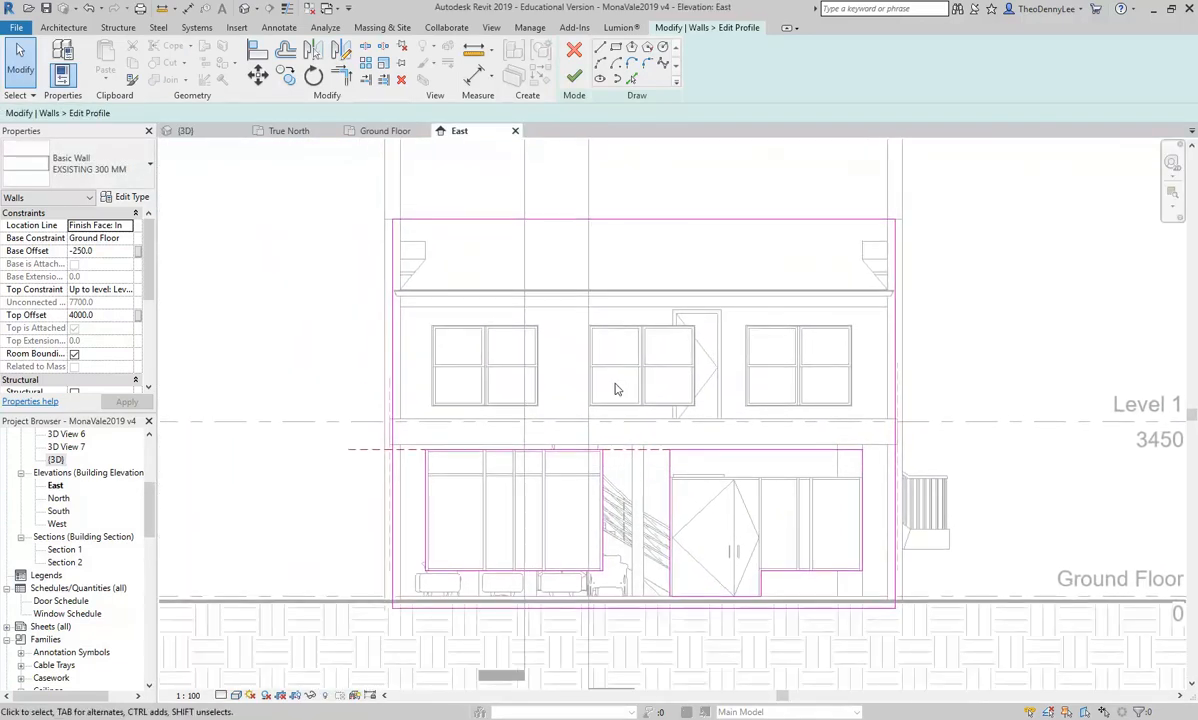
{"action": "scroll", "coordinate": [799, 589], "scroll_direction": "up", "scroll_amount": 5}
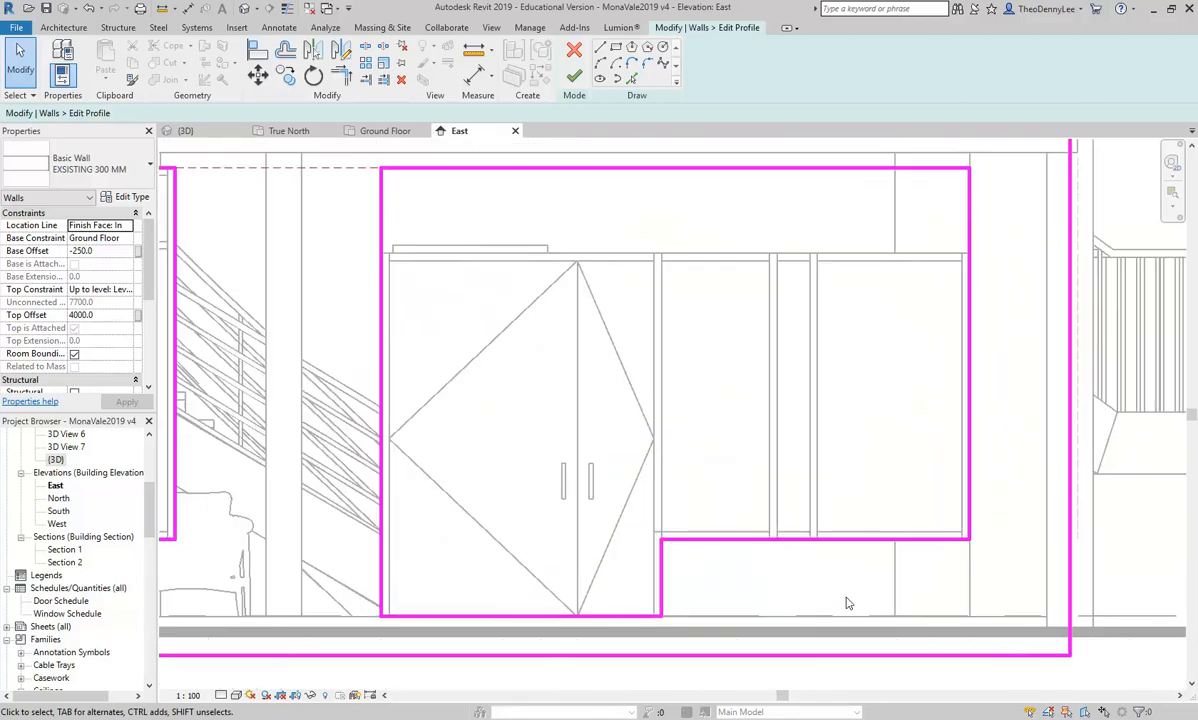
Try moving the short vertical step line of the door opening away from the doors, and undo the move
{"action": "left_click", "coordinate": [659, 576]}
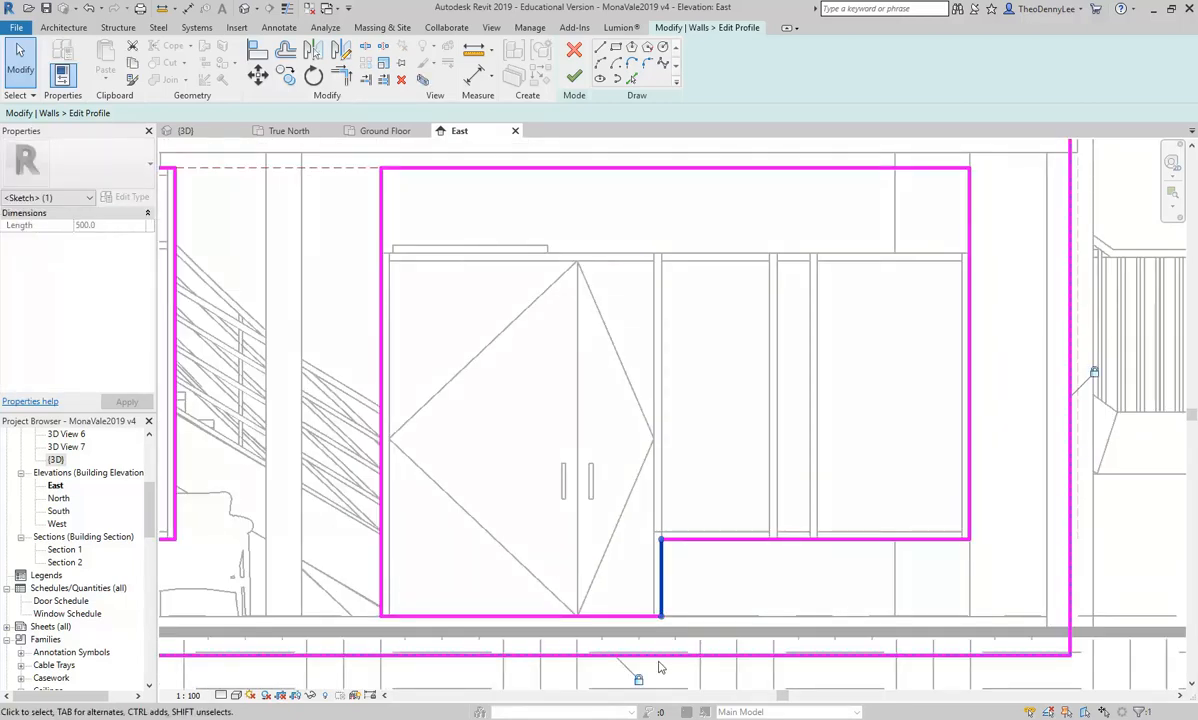
{"action": "scroll", "coordinate": [543, 553], "scroll_direction": "down", "scroll_amount": 1}
{"action": "middle_click_drag", "start_coordinate": [543, 553], "coordinate": [636, 464]}
{"action": "scroll", "coordinate": [606, 463], "scroll_direction": "down", "scroll_amount": 2}
{"action": "scroll", "coordinate": [608, 464], "scroll_direction": "down", "scroll_amount": 1}
{"action": "scroll", "coordinate": [627, 460], "scroll_direction": "up", "scroll_amount": 6}
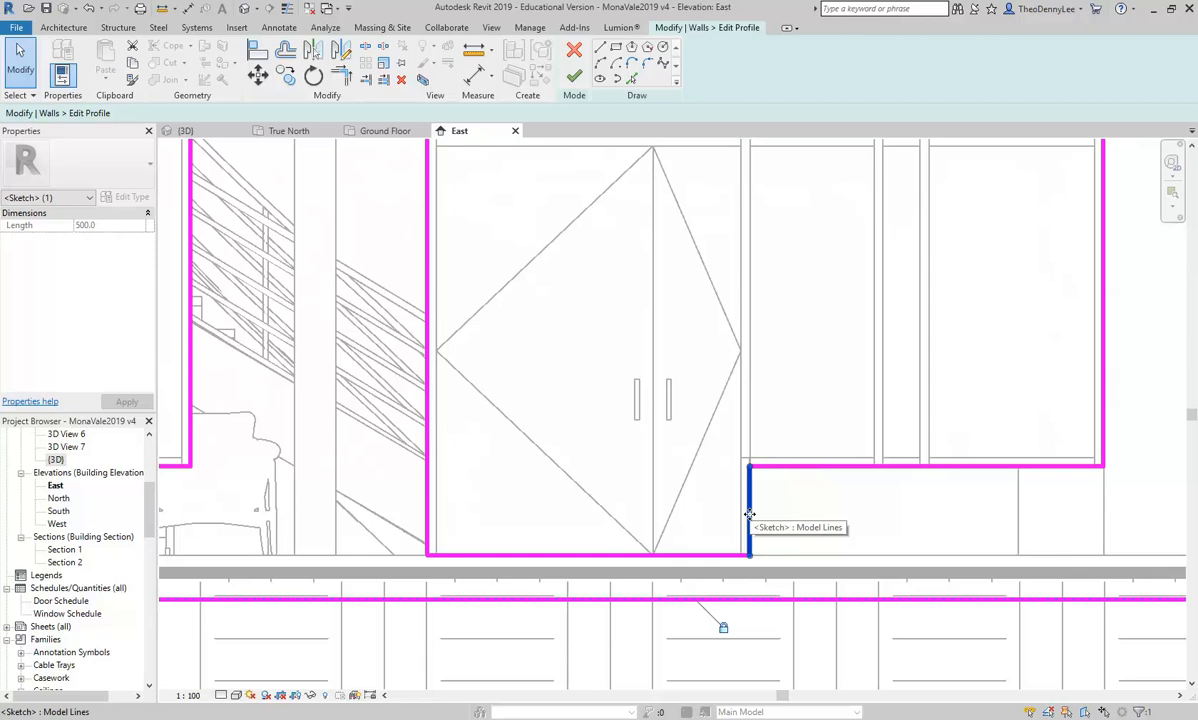
{"action": "mouse_move", "coordinate": [749, 515]}
{"action": "left_mouse_down"}
{"action": "mouse_move", "coordinate": [834, 508]}
{"action": "mouse_move", "coordinate": [805, 508]}
{"action": "left_mouse_up"}
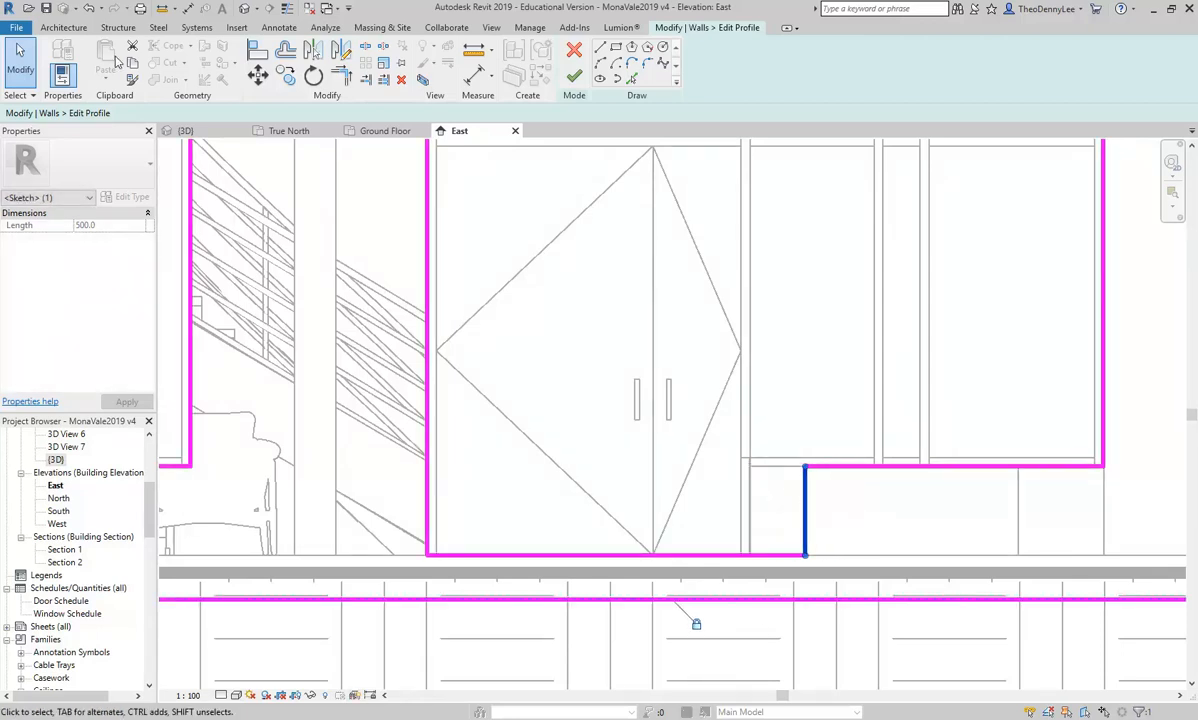
{"action": "left_click", "coordinate": [88, 8]}
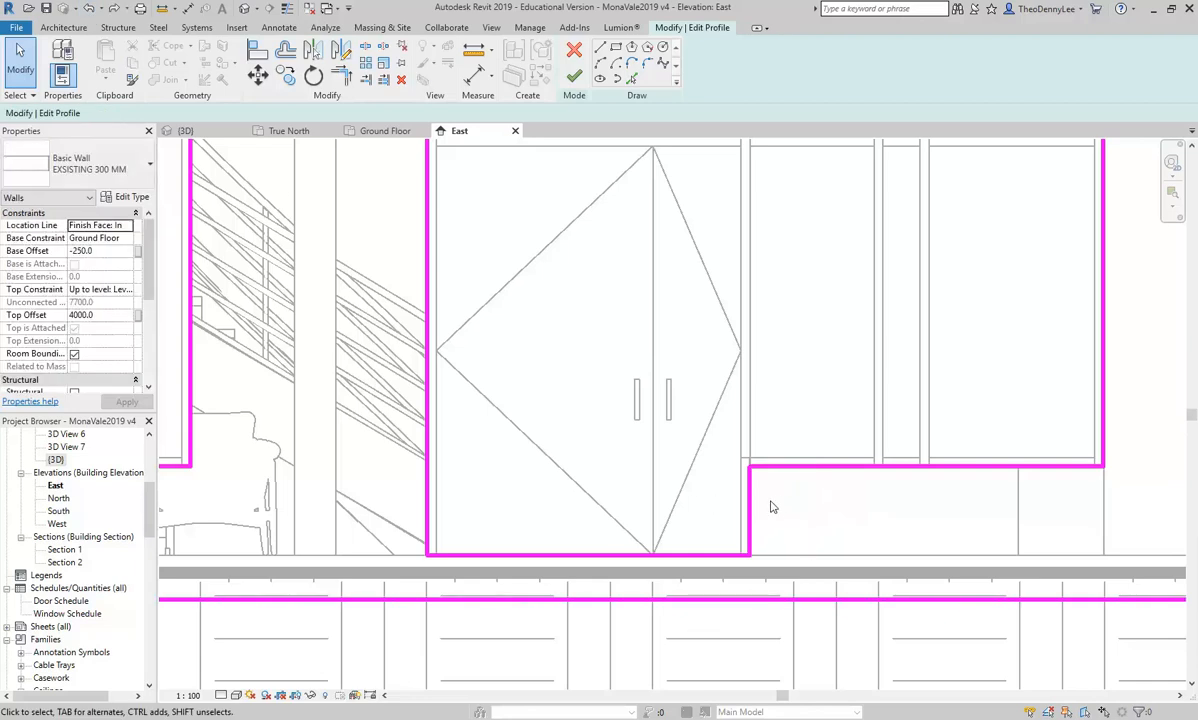
Place an aligned dimension below the door opening, between its outer vertical line and the short vertical step line
{"action": "left_click", "coordinate": [750, 516]}
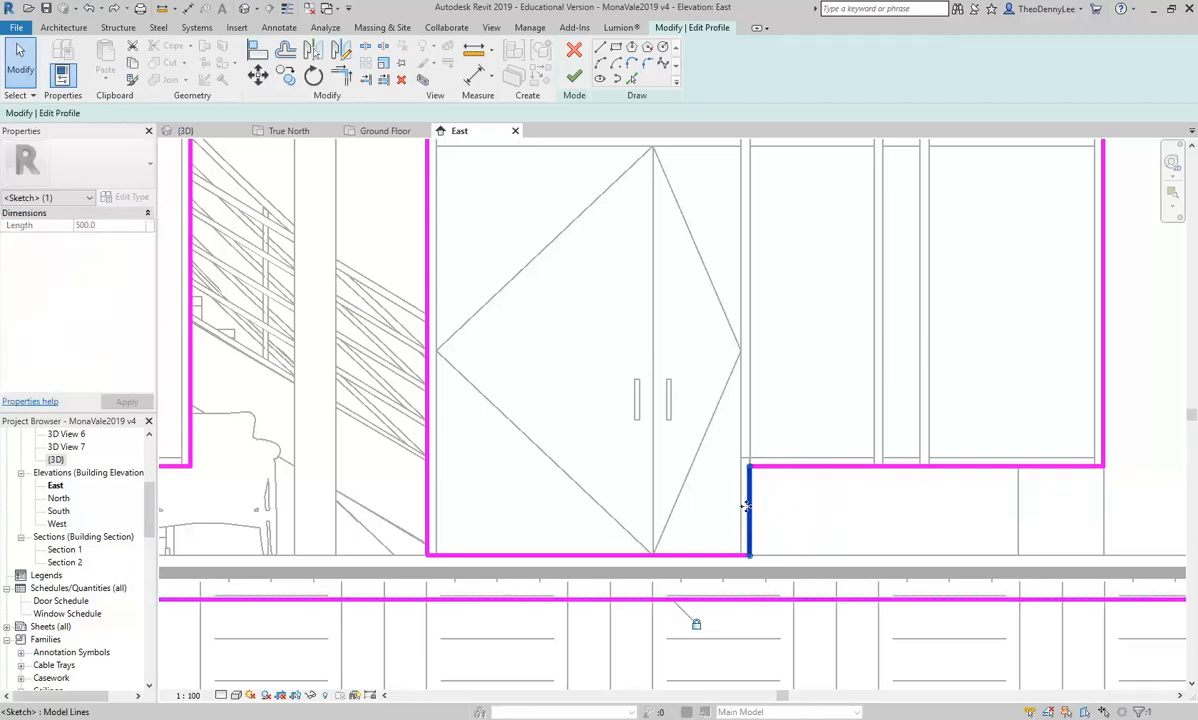
{"action": "left_click", "coordinate": [476, 76]}
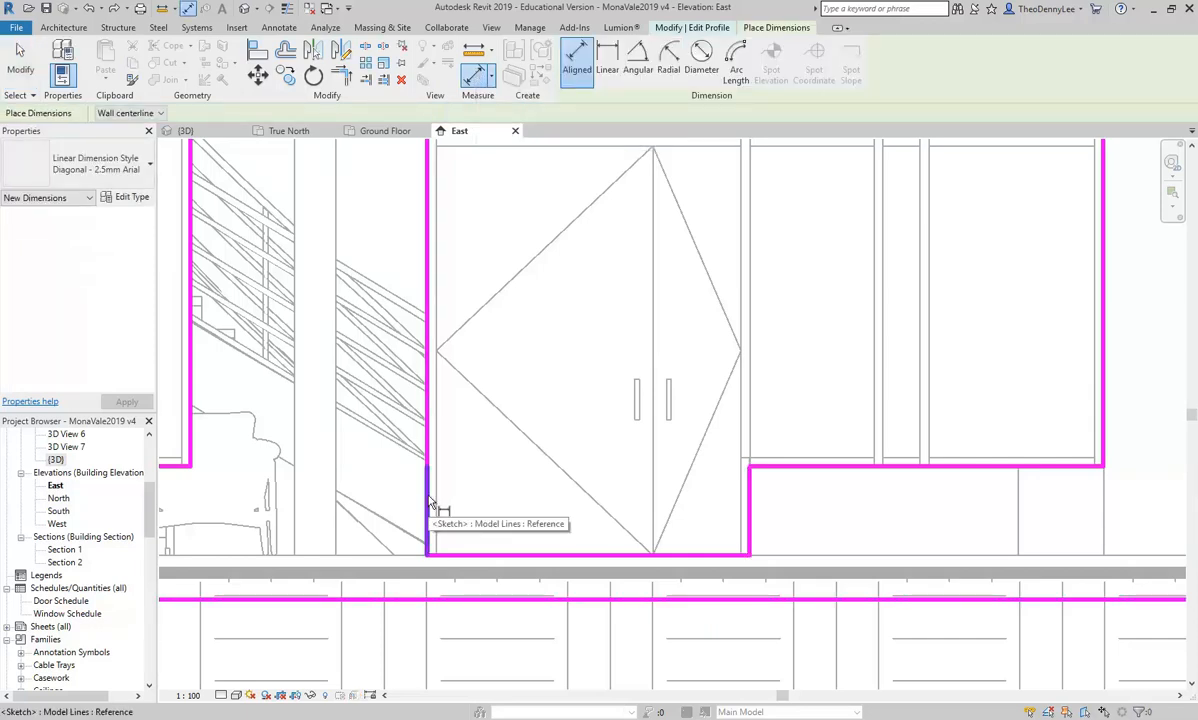
{"action": "left_click", "coordinate": [432, 500]}
{"action": "left_click", "coordinate": [750, 520]}
{"action": "middle_click_drag", "start_coordinate": [735, 621], "coordinate": [708, 476]}
{"action": "left_click", "coordinate": [708, 600]}
{"action": "right_click", "coordinate": [512, 228]}
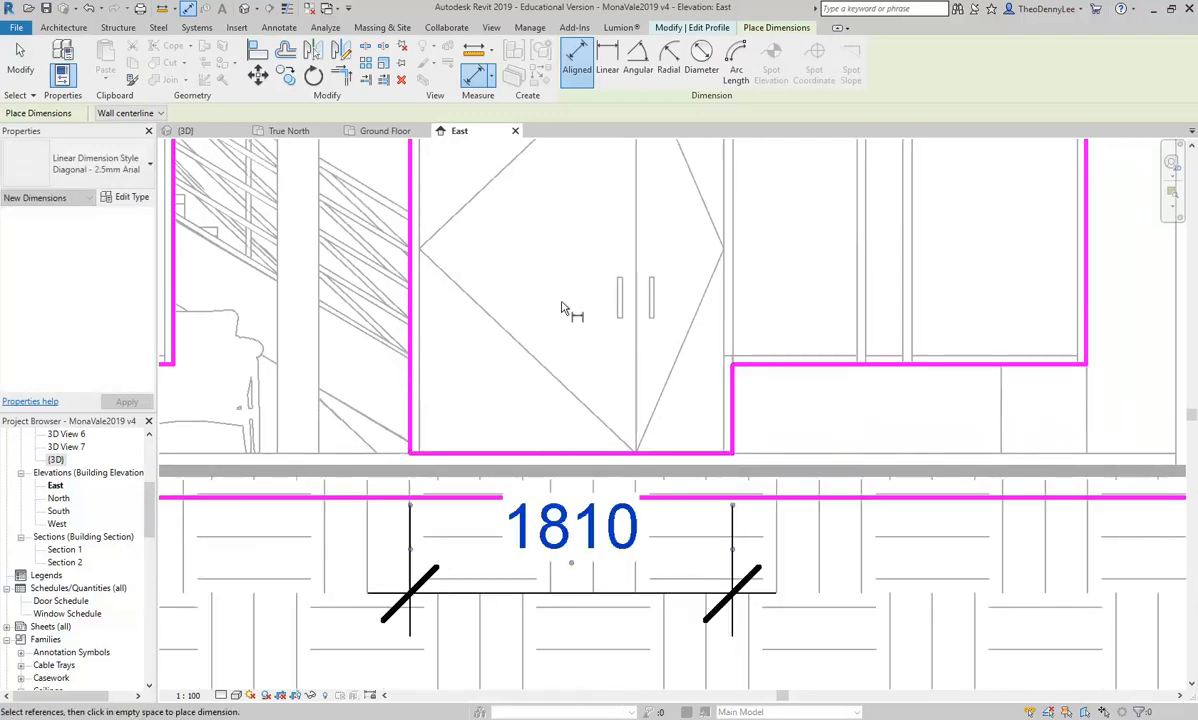
{"action": "left_click", "coordinate": [565, 247]}
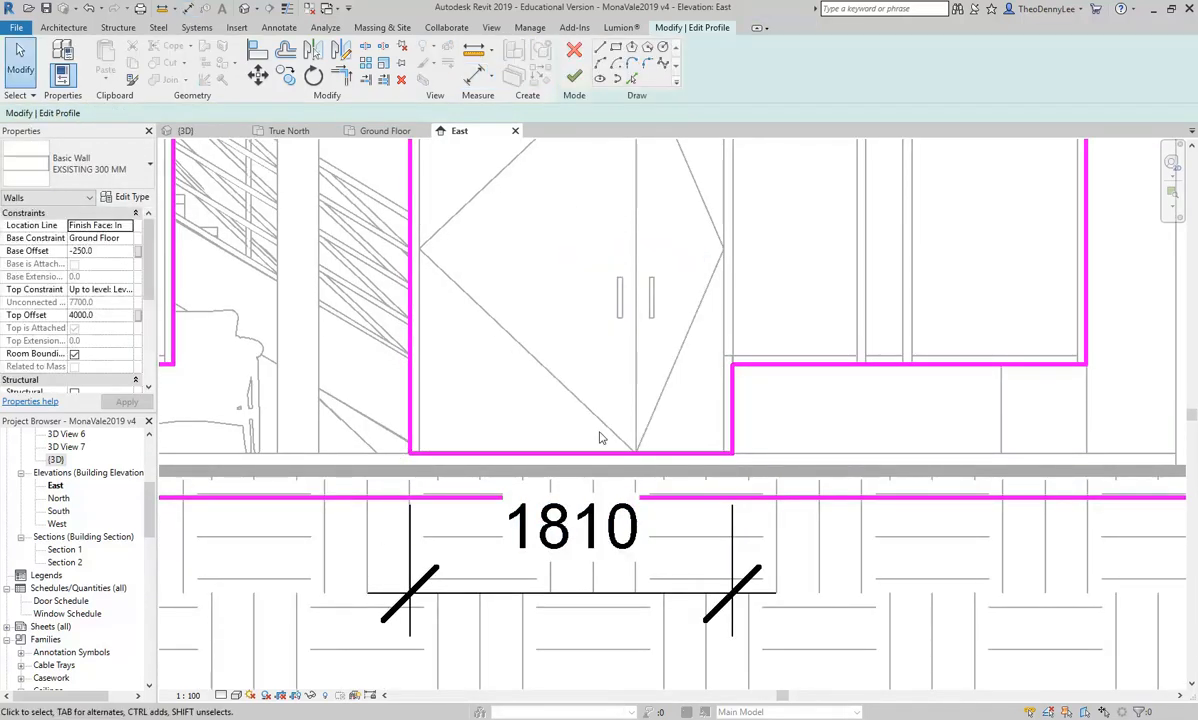
Set the door opening's lower width to 2000 mm by moving the short vertical step line
{"action": "left_click", "coordinate": [733, 410]}
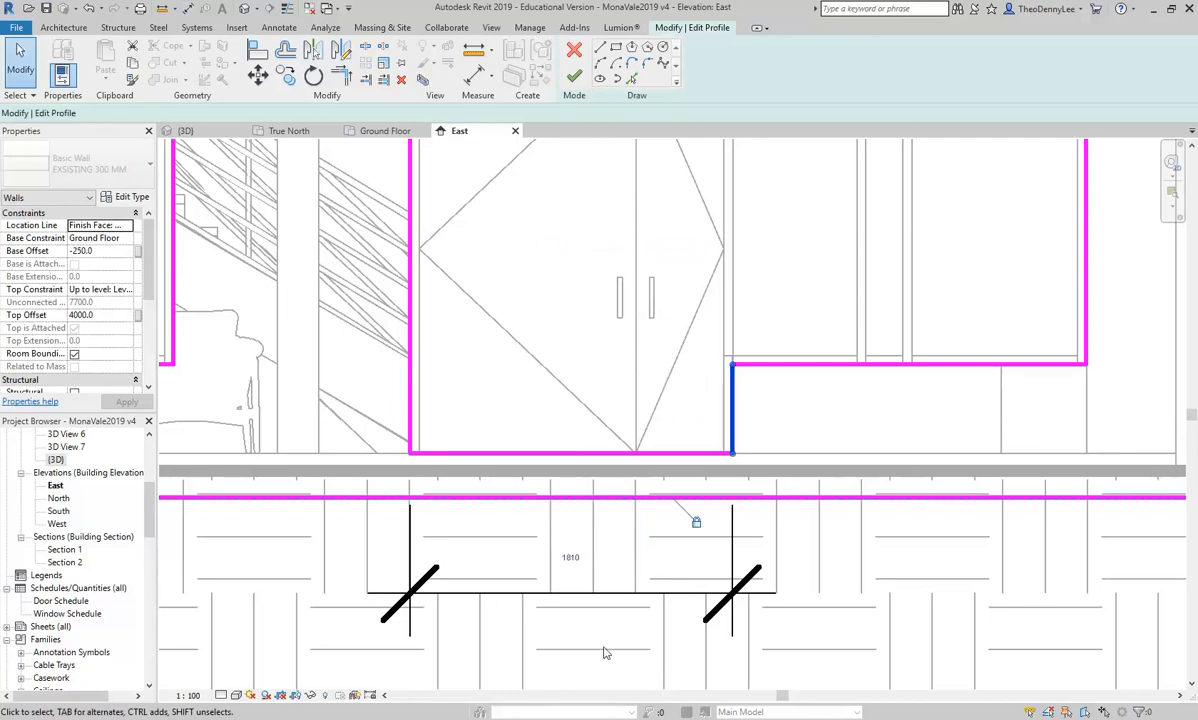
{"action": "left_click", "coordinate": [556, 550]}
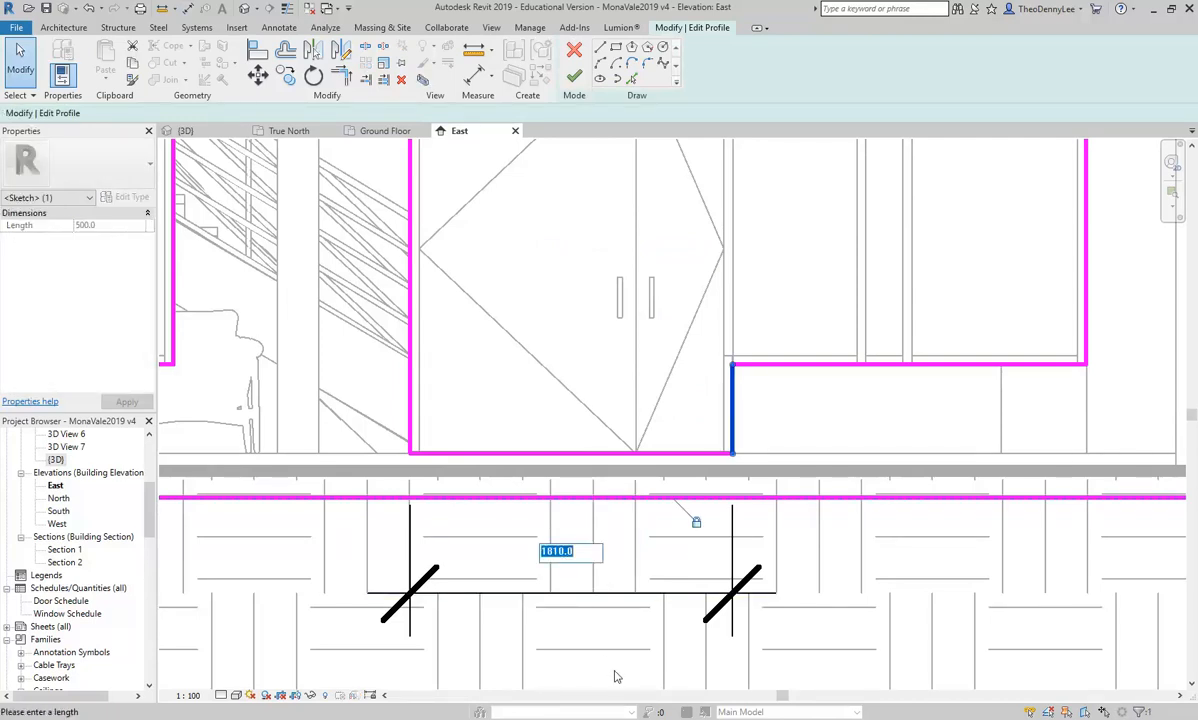
{"action": "type", "text": "2000"}
{"action": "key", "text": "Return"}
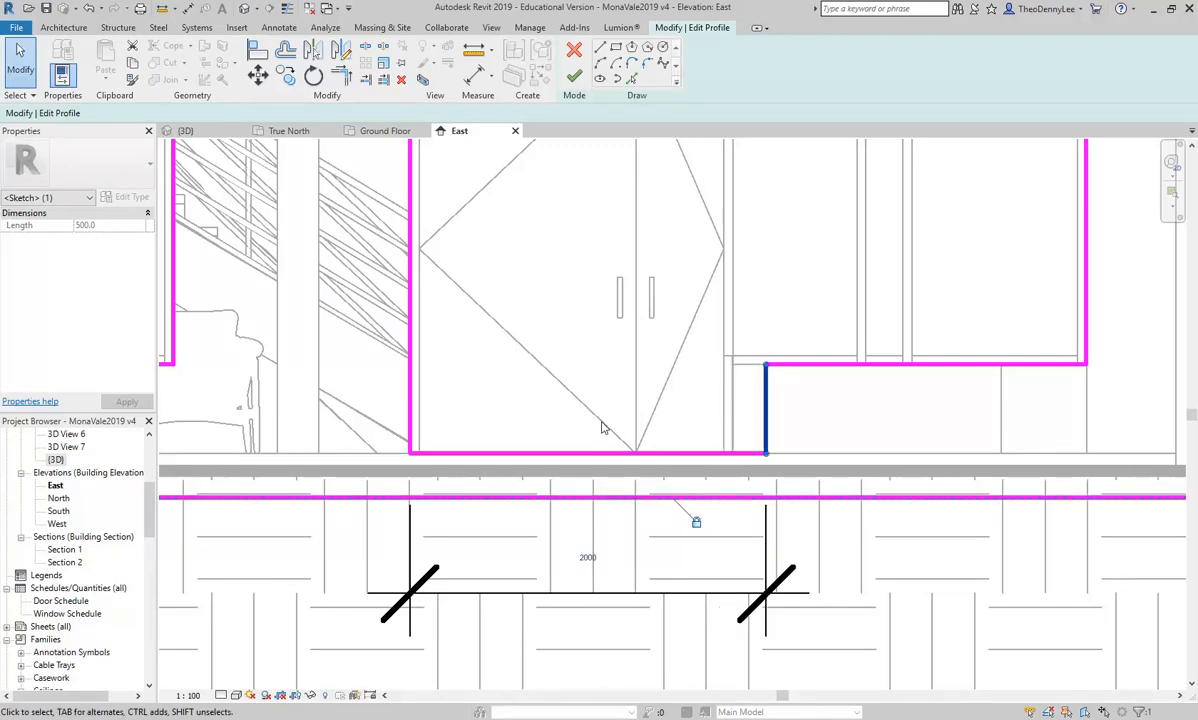
Set the door opening's lower width to 2200 mm through the dimension on the step line
{"action": "left_click", "coordinate": [587, 559]}
{"action": "type", "text": "2"}
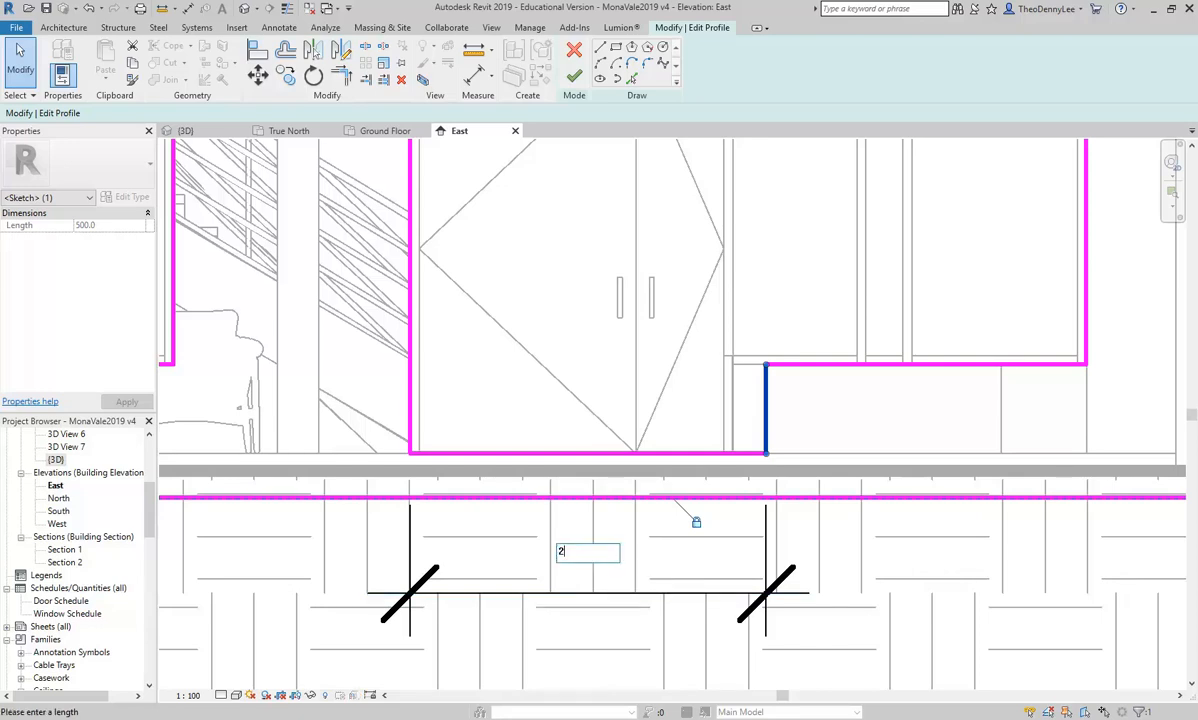
{"action": "type", "text": "200"}
{"action": "key", "text": "Return"}
{"action": "scroll", "coordinate": [561, 428], "scroll_direction": "up", "scroll_amount": 2}
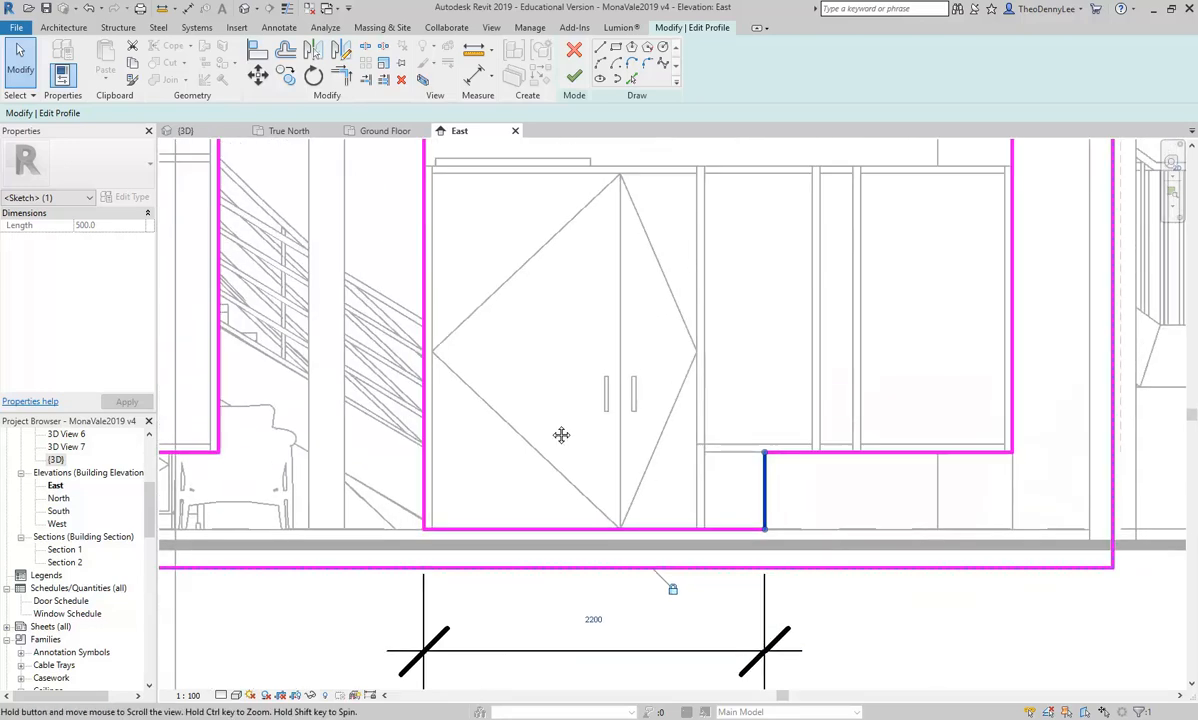
{"action": "scroll", "coordinate": [553, 430], "scroll_direction": "down", "scroll_amount": 2}
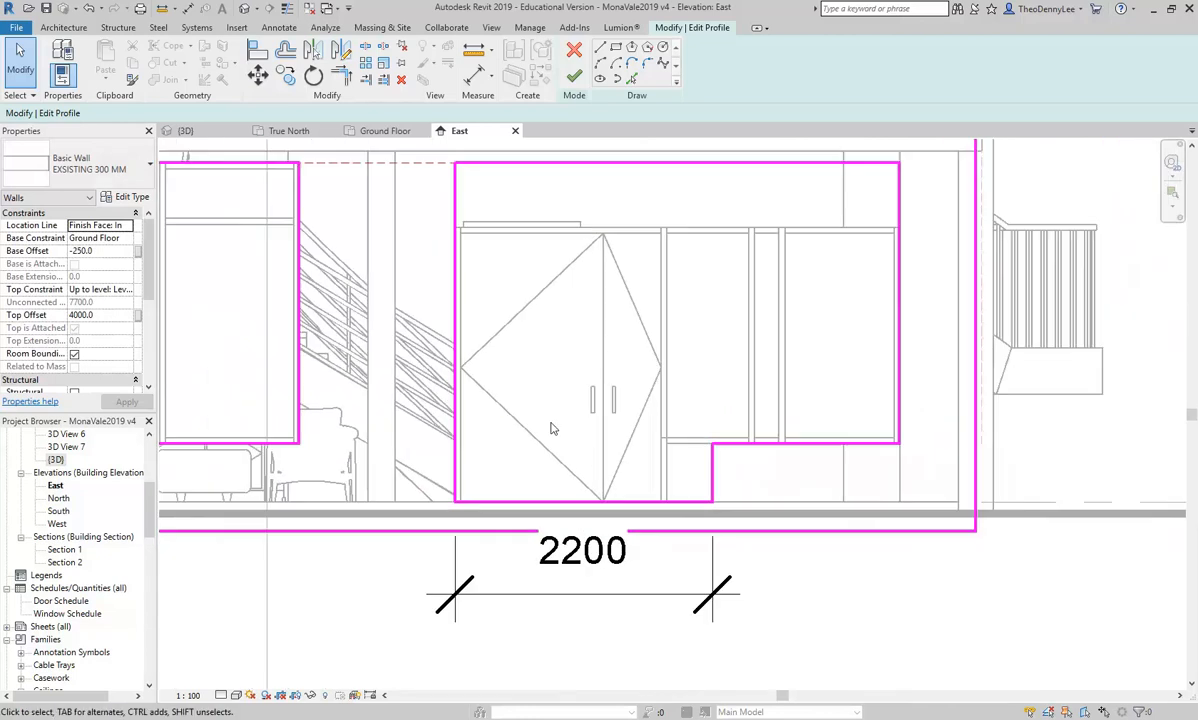
Align the bottom line of the shopfront window opening with the base of the door opening
{"action": "middle_click_drag", "start_coordinate": [553, 433], "coordinate": [842, 467]}
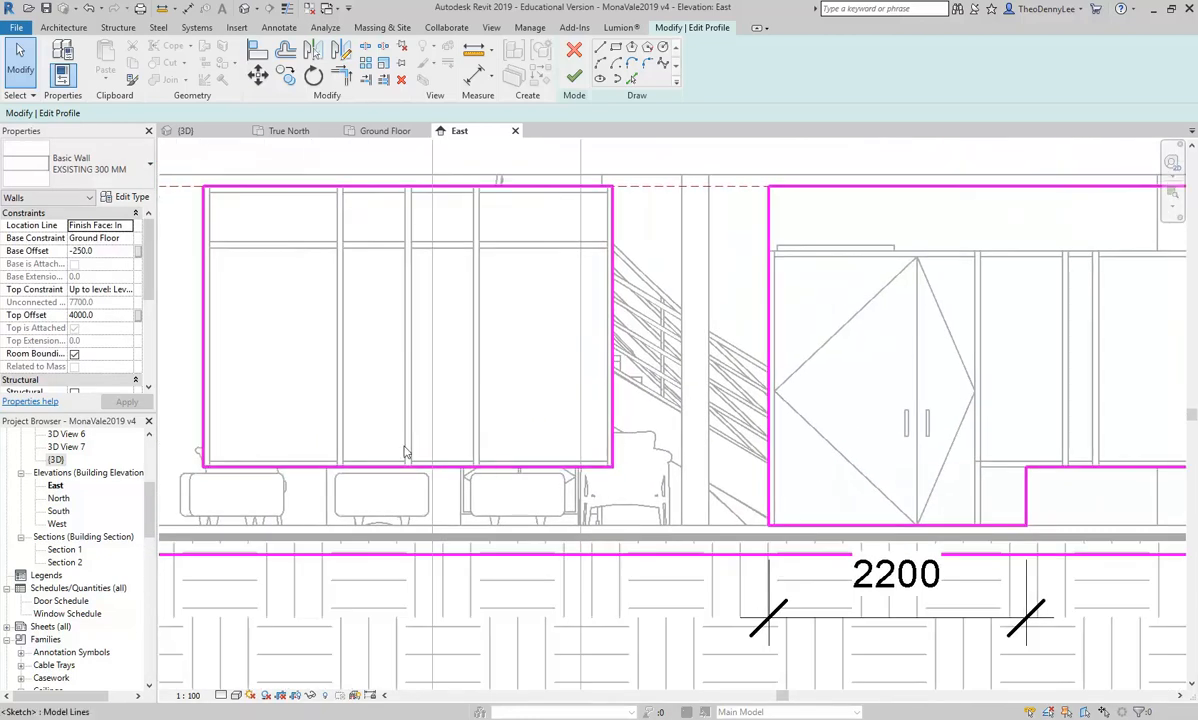
{"action": "middle_click_drag", "start_coordinate": [487, 475], "coordinate": [633, 466]}
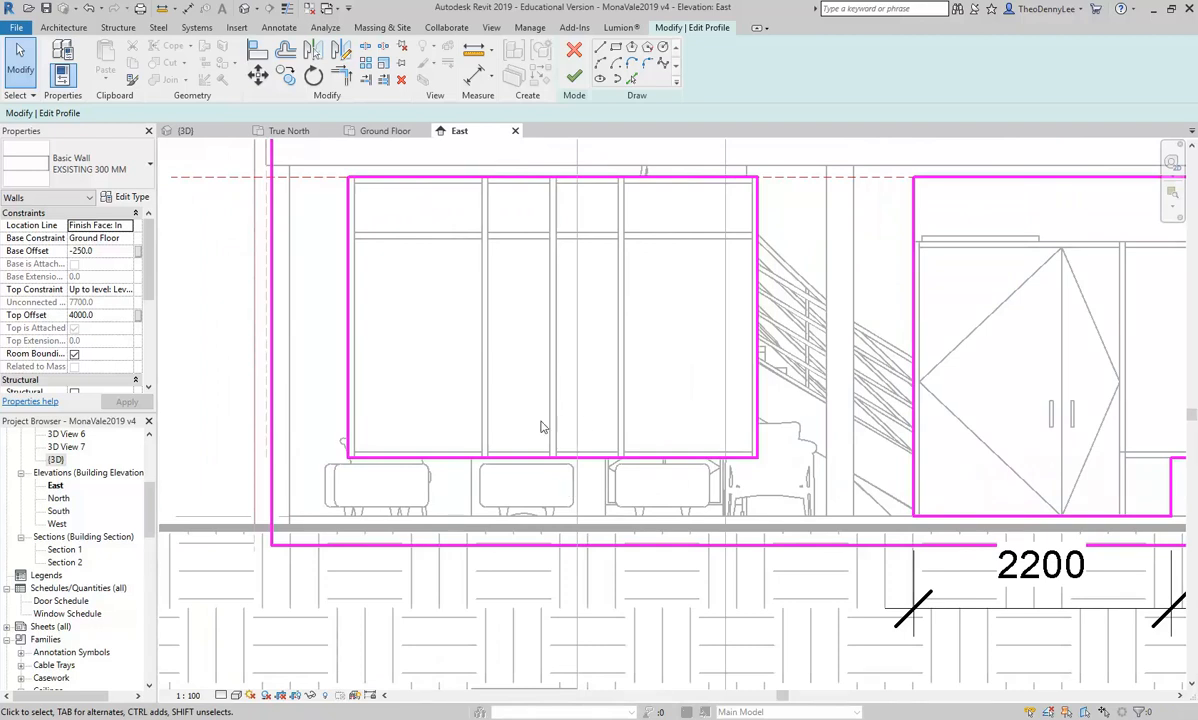
{"action": "scroll", "coordinate": [487, 388], "scroll_direction": "down", "scroll_amount": 1}
{"action": "middle_click_drag", "start_coordinate": [521, 393], "coordinate": [457, 432]}
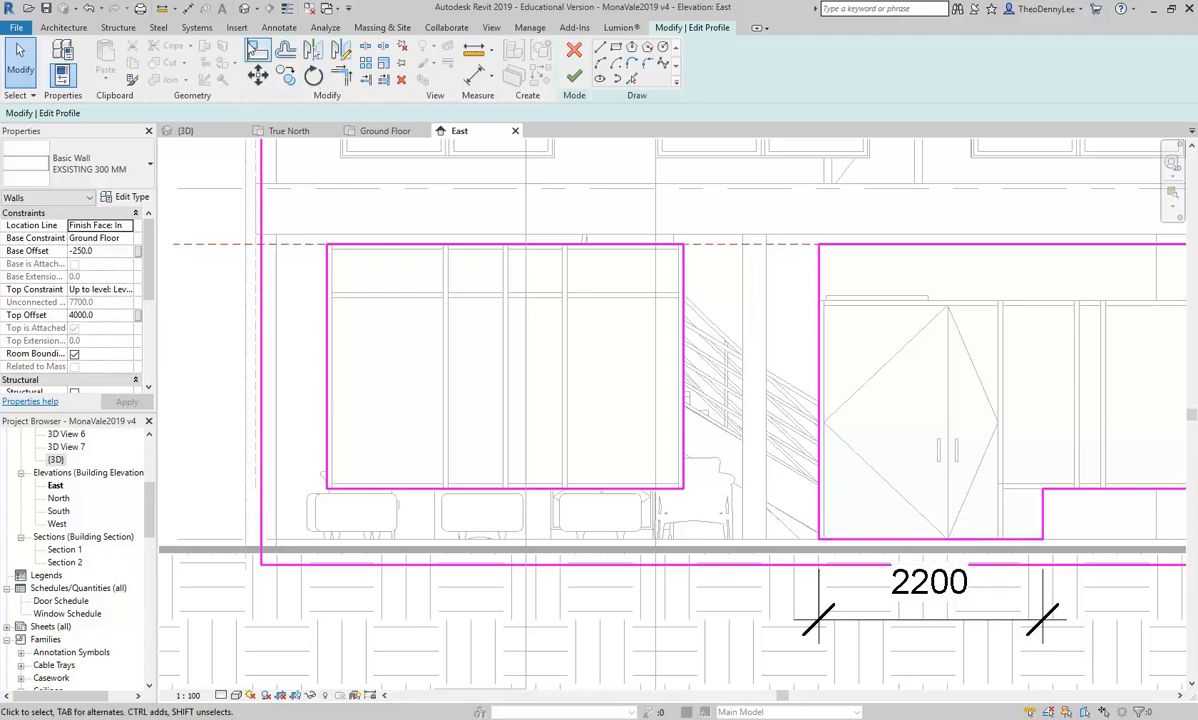
{"action": "left_click", "coordinate": [258, 51]}
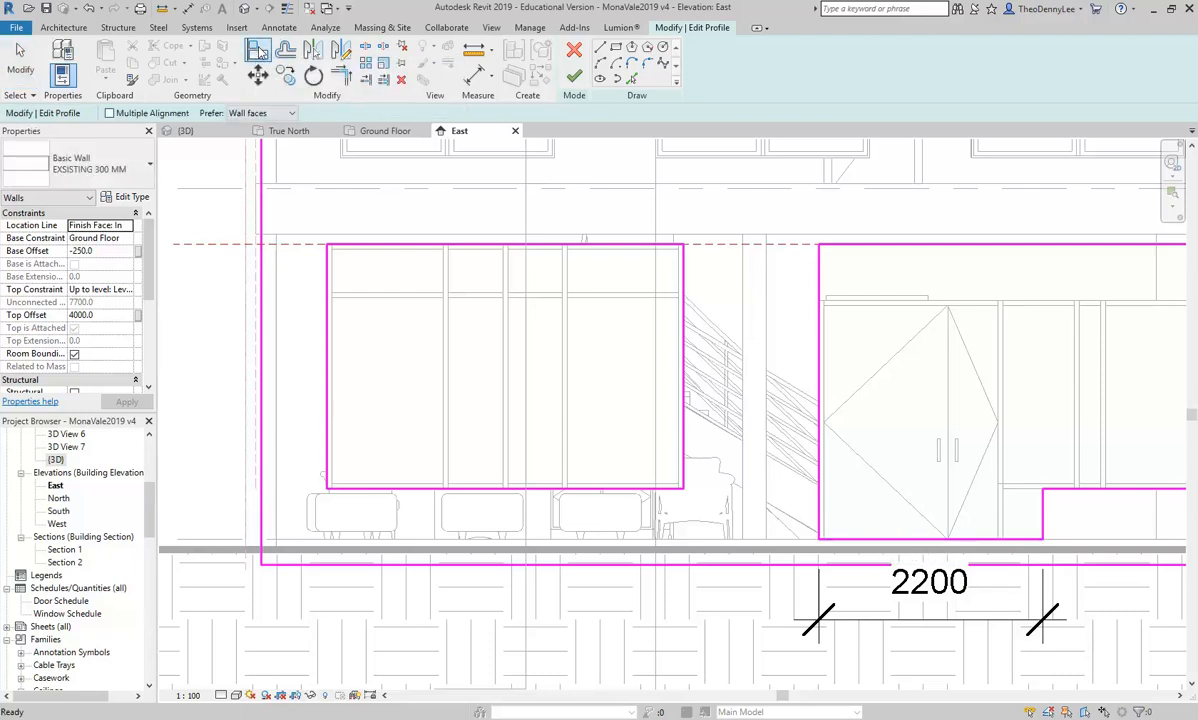
{"action": "key", "text": "Tab"}
{"action": "left_click", "coordinate": [857, 547]}
{"action": "left_click", "coordinate": [594, 489]}
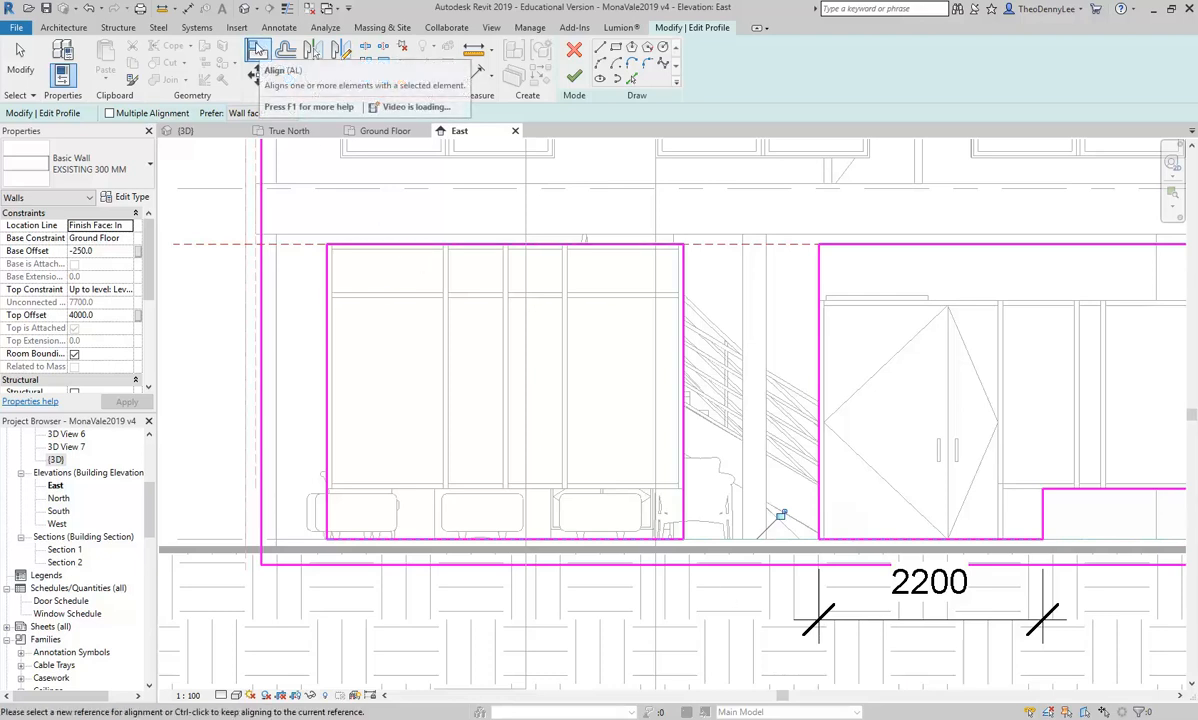
{"action": "scroll", "coordinate": [575, 405], "scroll_direction": "down", "scroll_amount": 2}
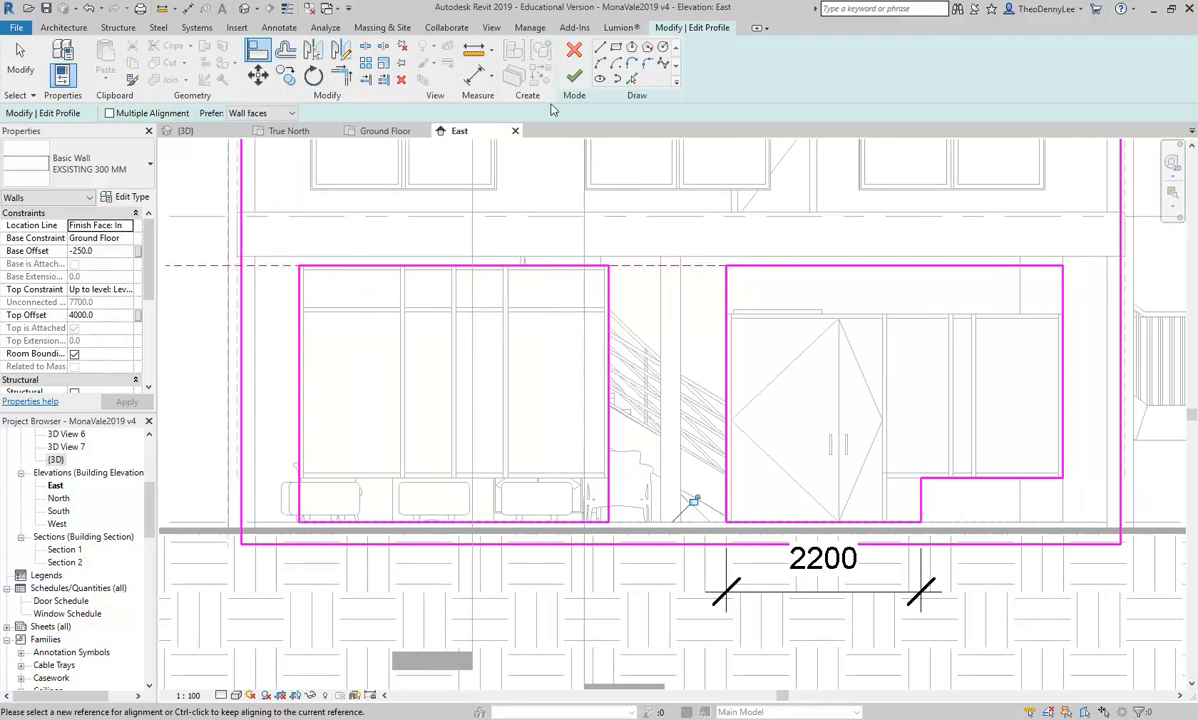
Finish the front wall's profile edit and return to the 3D view to inspect the enlarged shopfront openings
{"action": "left_click", "coordinate": [574, 77]}
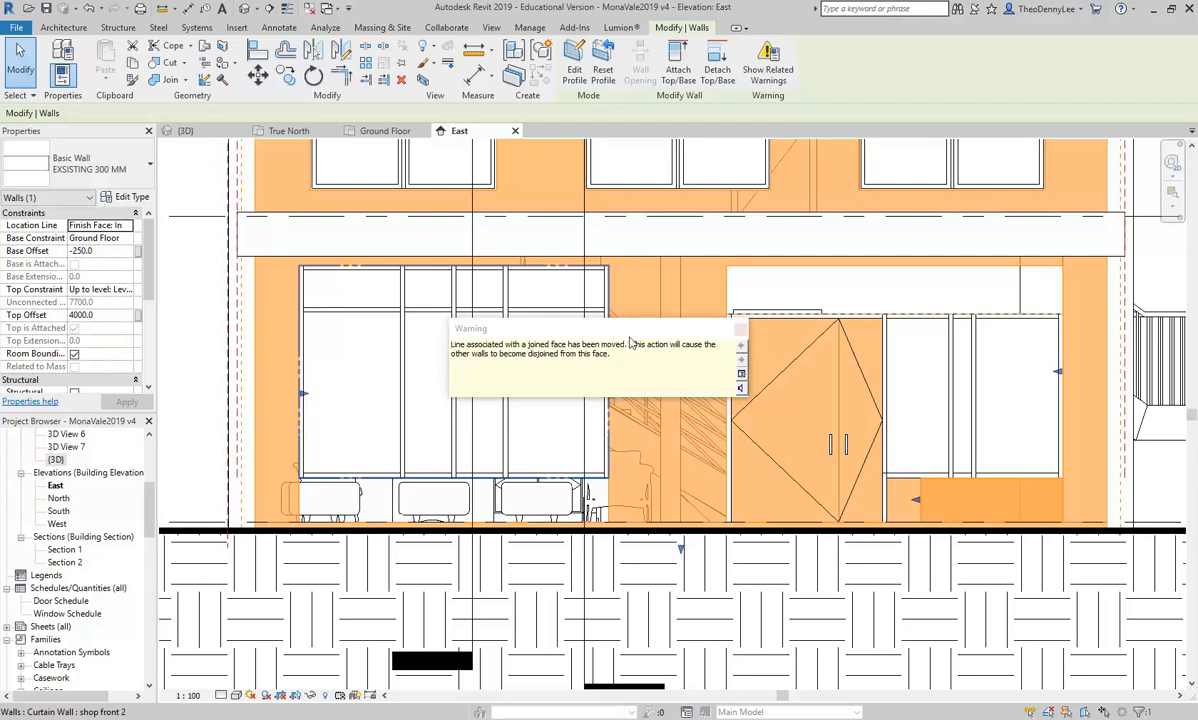
{"action": "left_click", "coordinate": [741, 330]}
{"action": "middle_click_drag", "start_coordinate": [768, 455], "coordinate": [700, 427]}
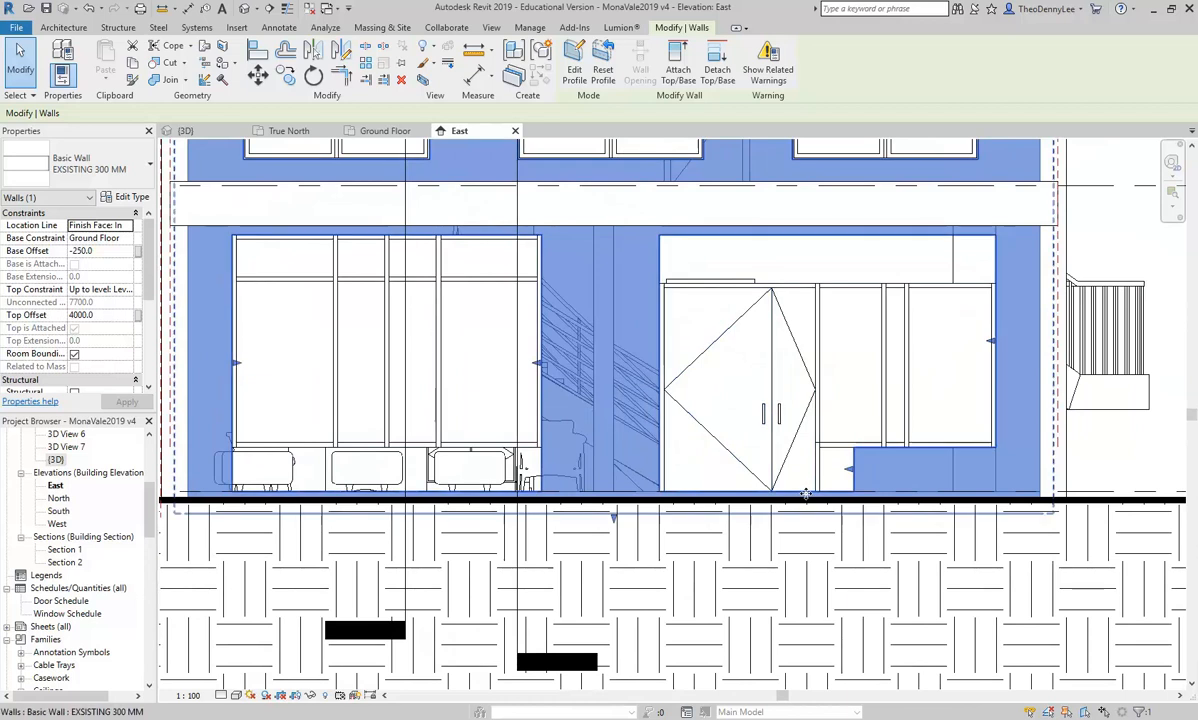
{"action": "key", "text": "Escape"}
{"action": "left_click", "coordinate": [183, 131]}
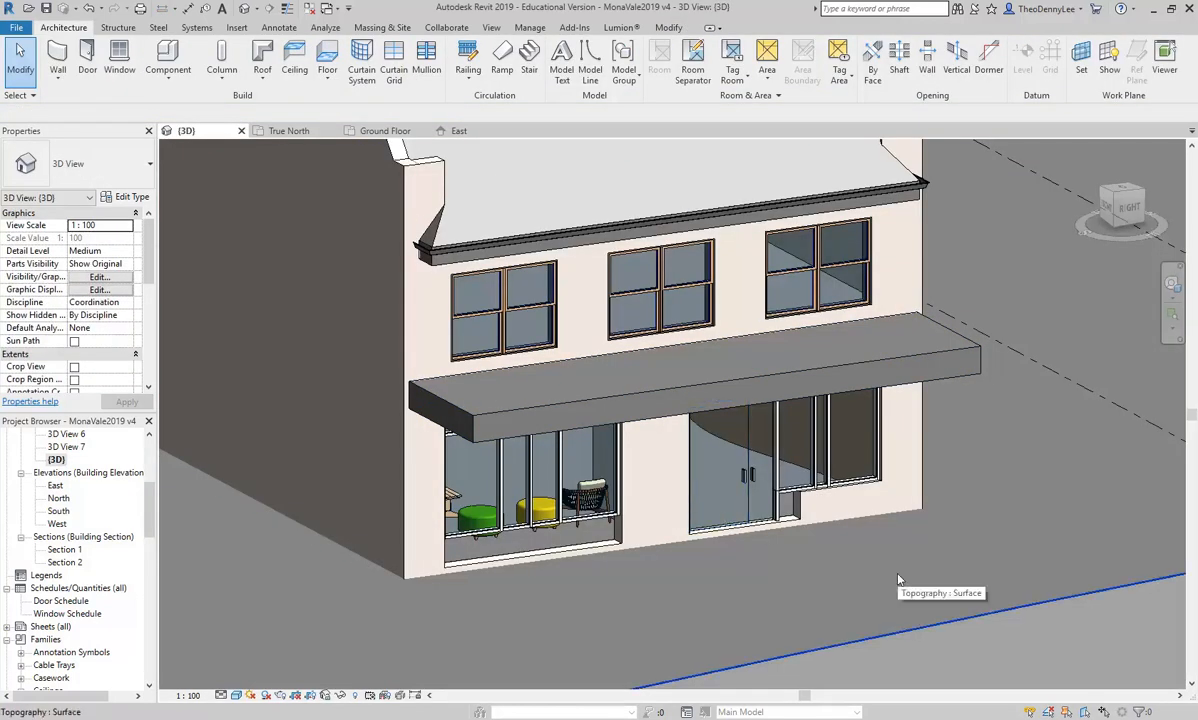
{"action": "scroll", "coordinate": [790, 512], "scroll_direction": "up", "scroll_amount": 5}
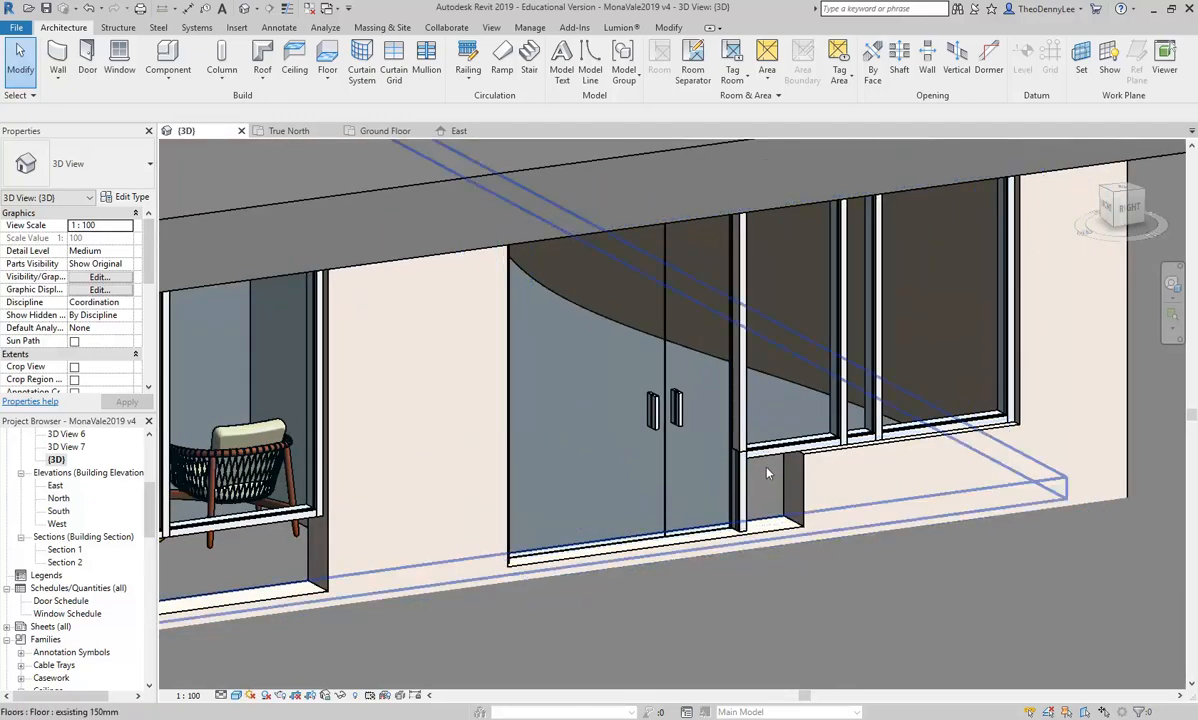
{"action": "scroll", "coordinate": [750, 486], "scroll_direction": "down", "scroll_amount": 3}
{"action": "middle_click_drag", "start_coordinate": [763, 480], "coordinate": [779, 500]}
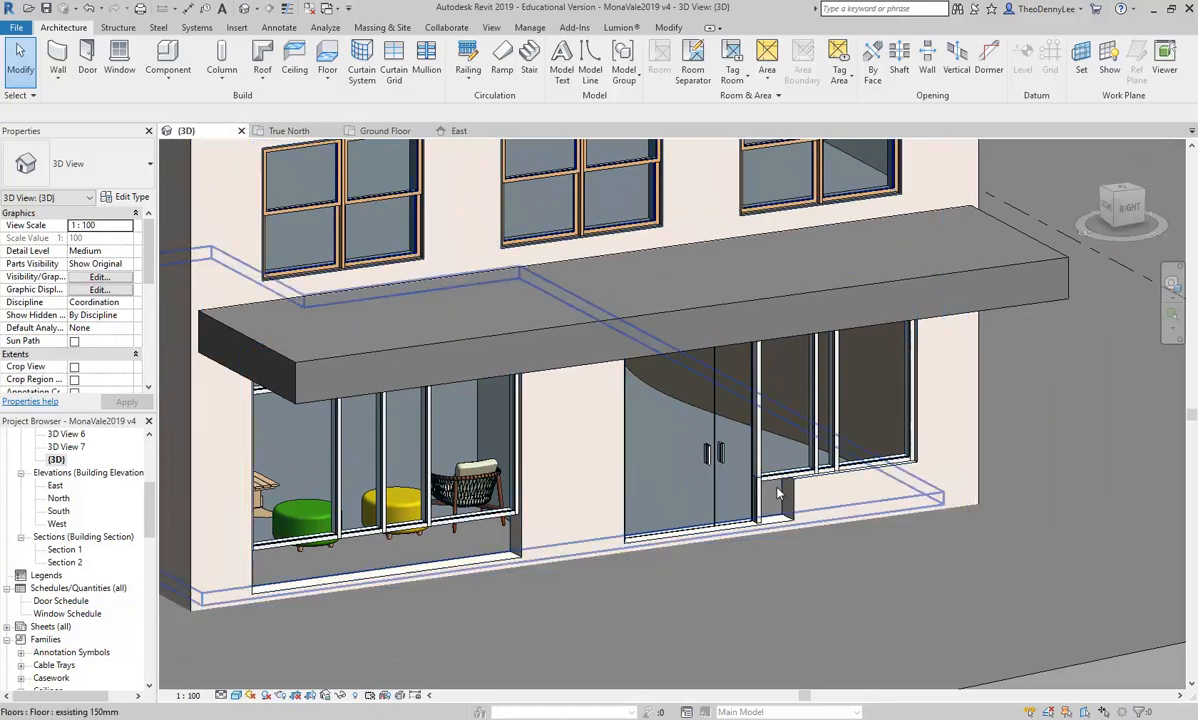
Try resetting the Storefront curtain wall's profile, accepting deletion of the conflicting elements, and undo the reset
{"action": "left_click", "coordinate": [745, 527]}
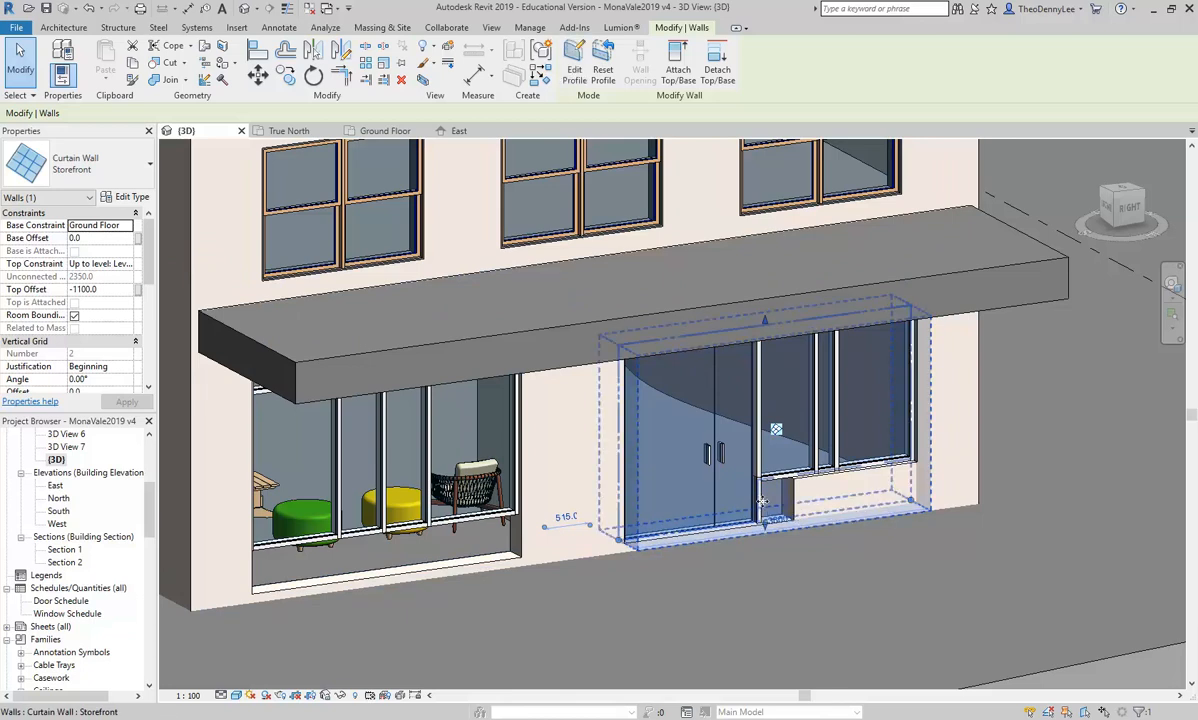
{"action": "scroll", "coordinate": [762, 500], "scroll_direction": "up", "scroll_amount": 3}
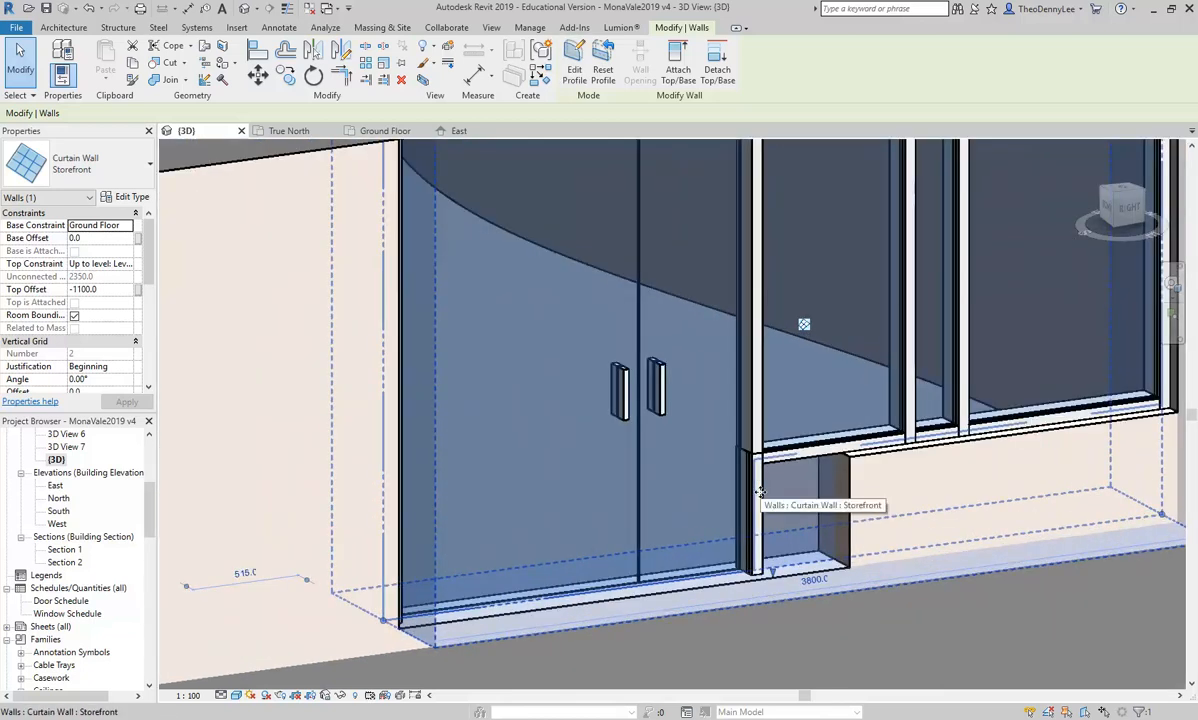
{"action": "scroll", "coordinate": [760, 492], "scroll_direction": "down", "scroll_amount": 4}
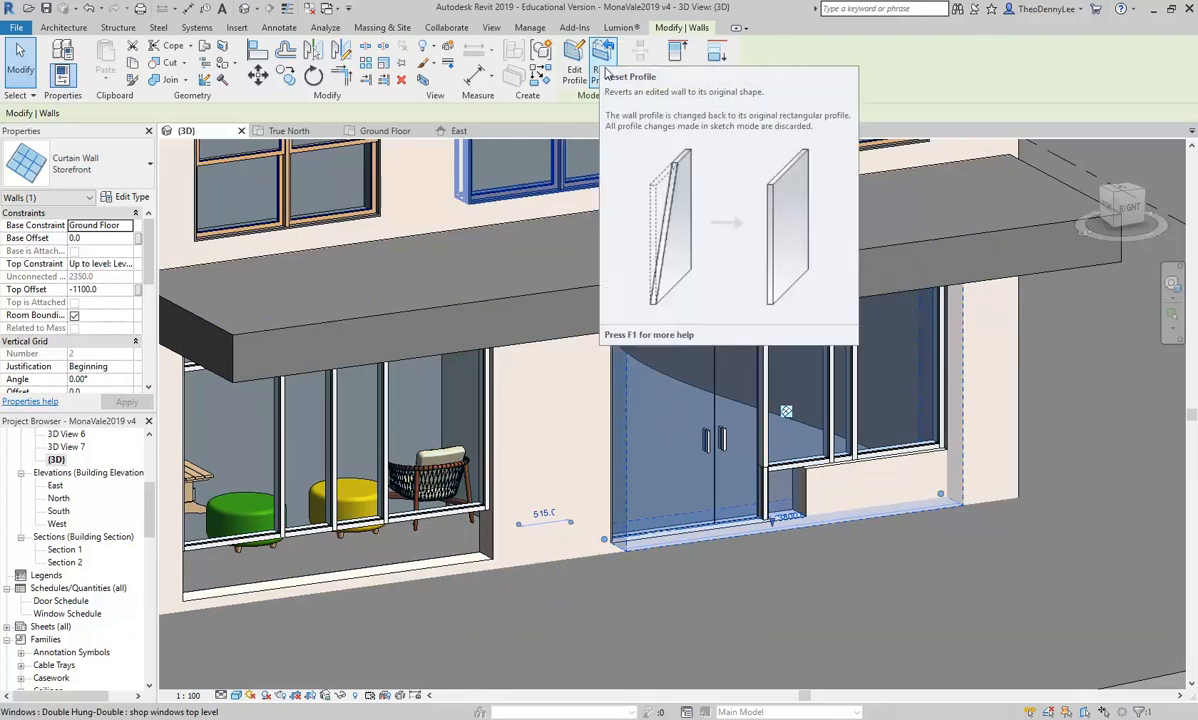
{"action": "left_click", "coordinate": [603, 72]}
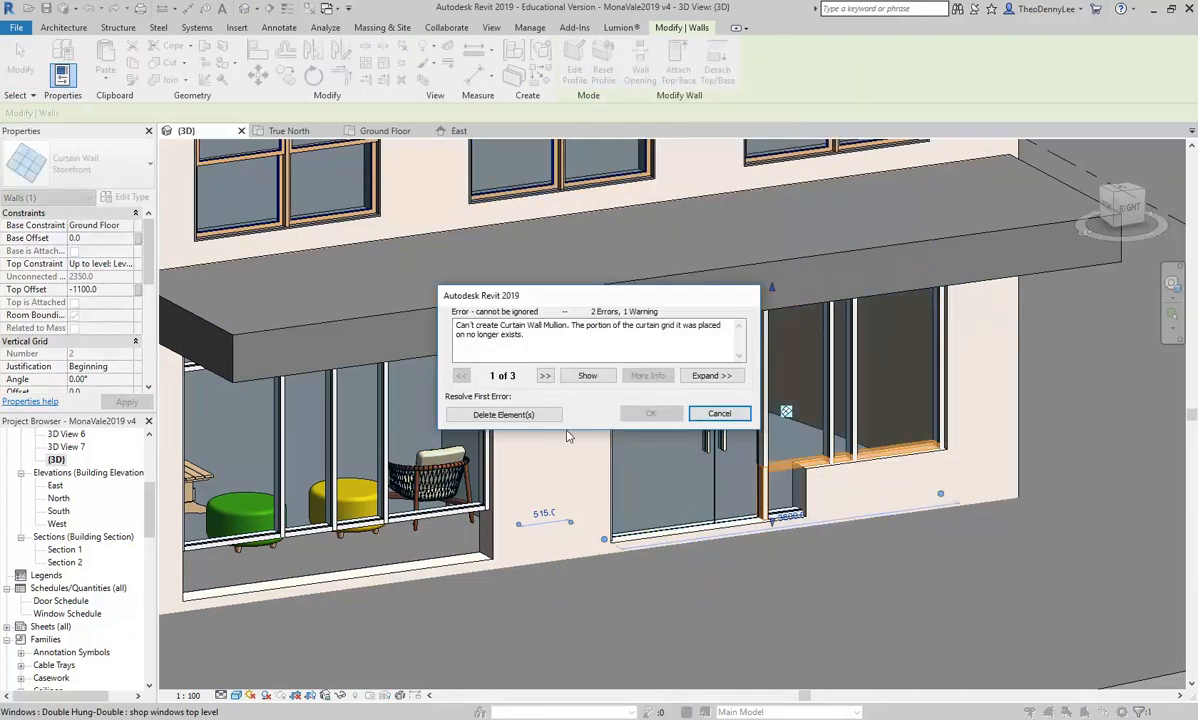
{"action": "left_click", "coordinate": [506, 415]}
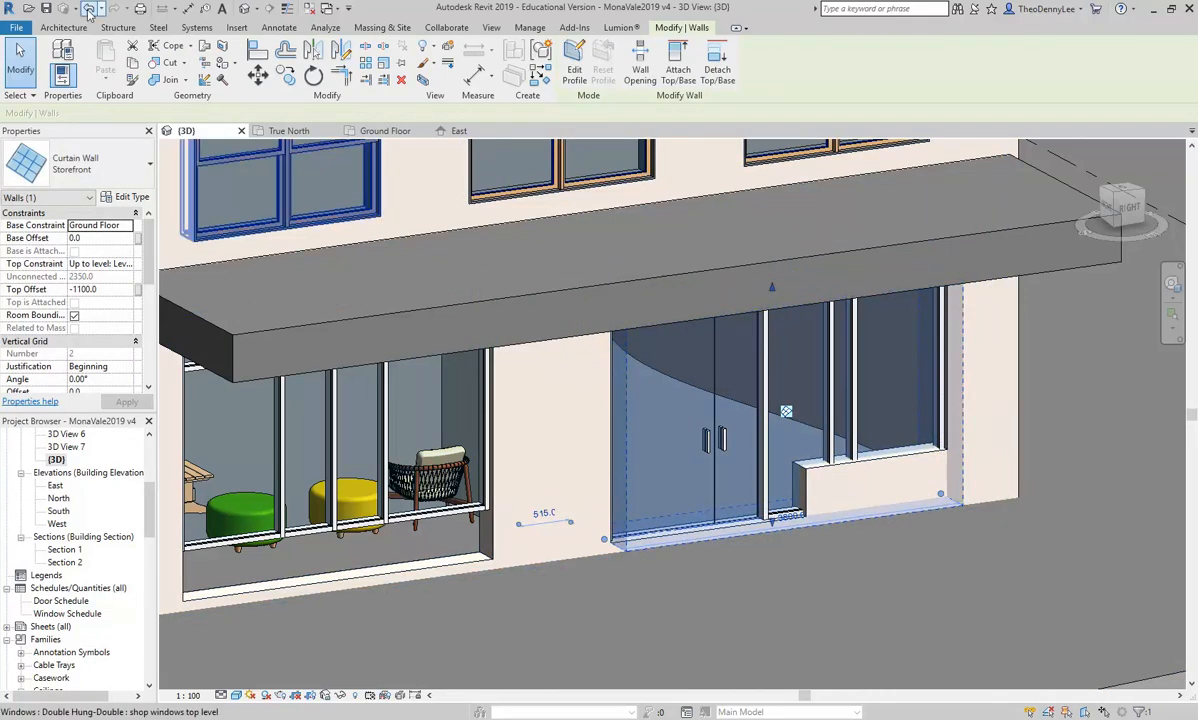
{"action": "key", "text": "Escape"}
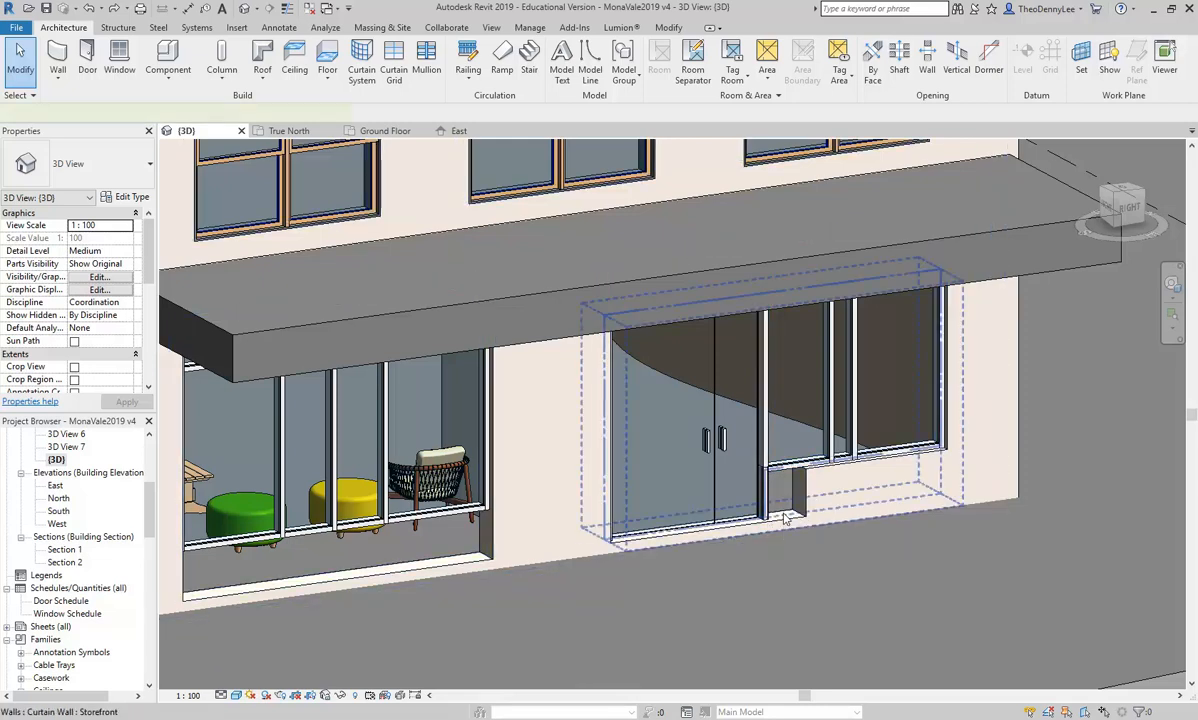
Edit the Storefront curtain wall's profile, aligning its lower vertical step line with the side face of the wall opening, and finish the sketch
{"action": "left_click", "coordinate": [787, 518]}
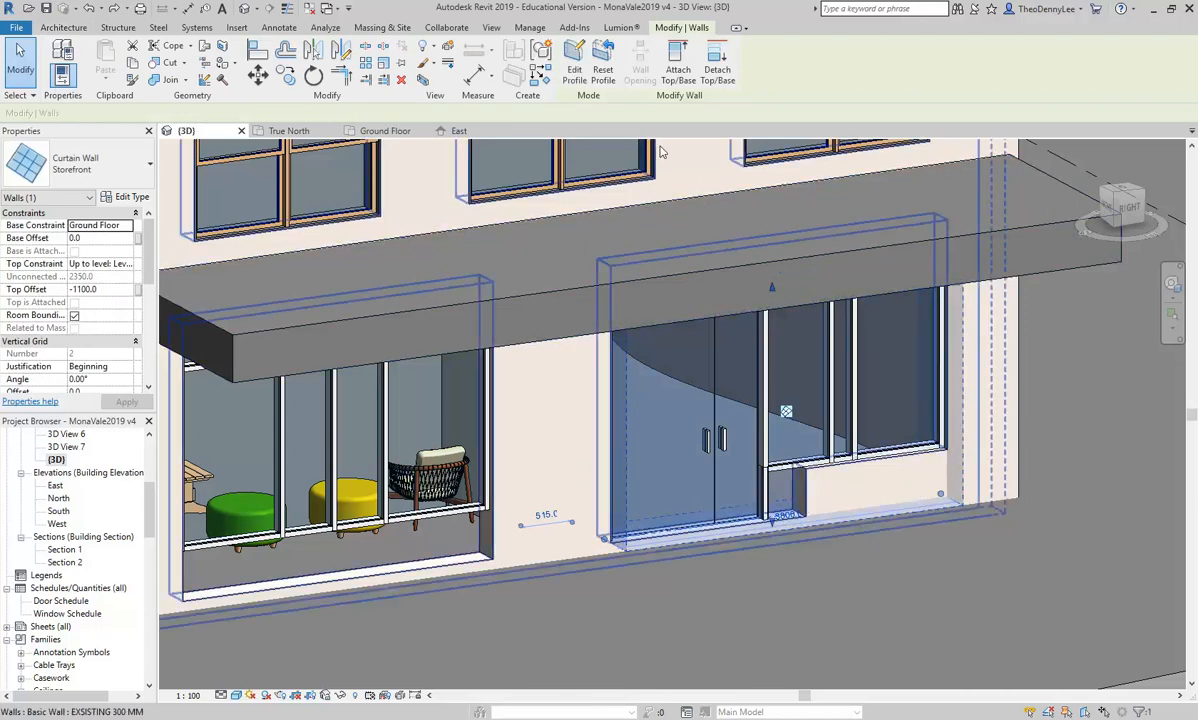
{"action": "left_click", "coordinate": [574, 66]}
{"action": "scroll", "coordinate": [785, 492], "scroll_direction": "up", "scroll_amount": 4}
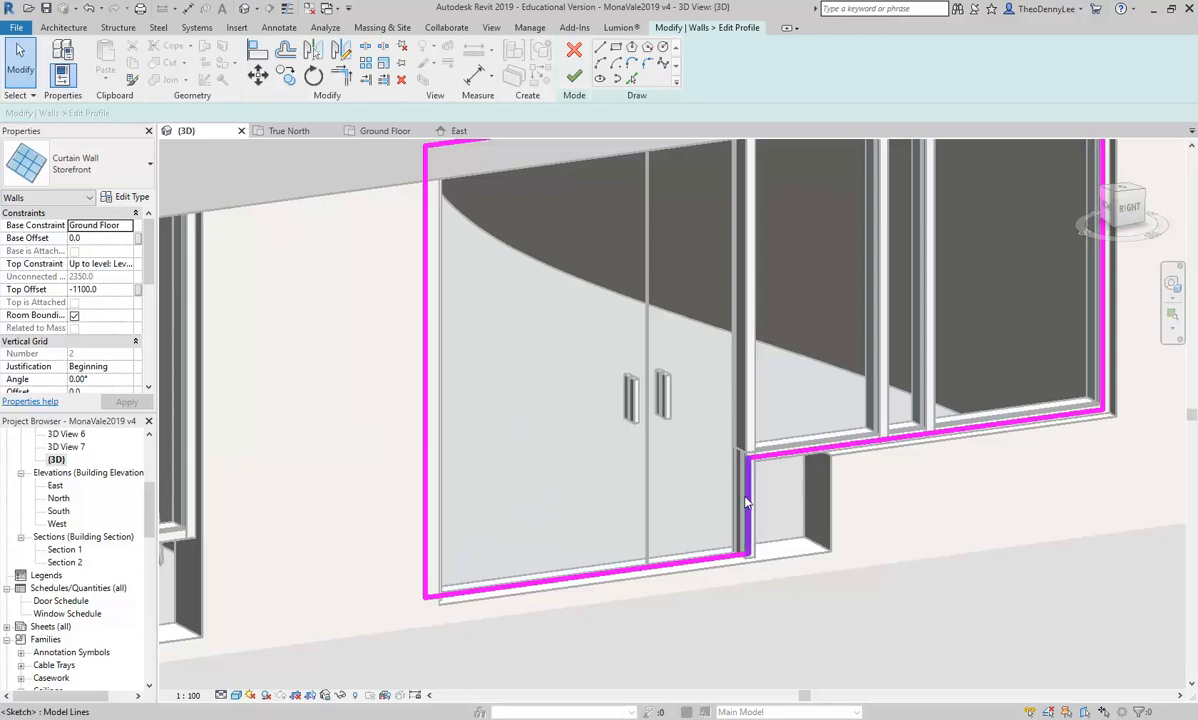
{"action": "left_click", "coordinate": [262, 55]}
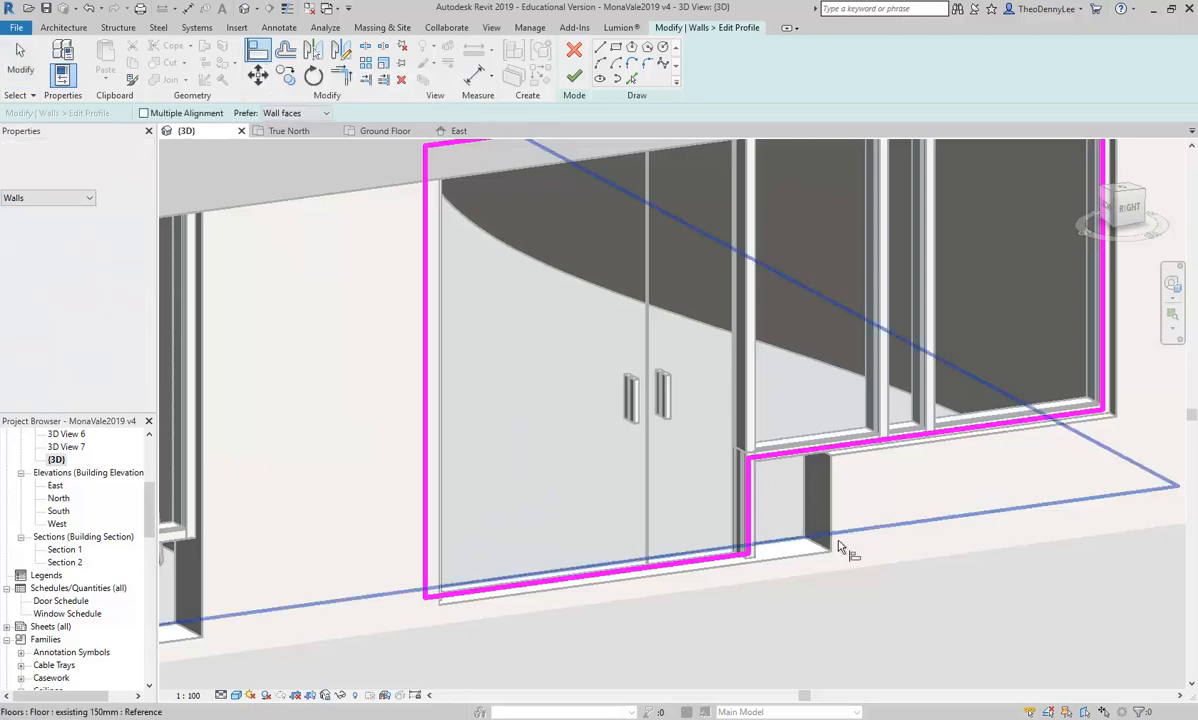
{"action": "left_click", "coordinate": [815, 494]}
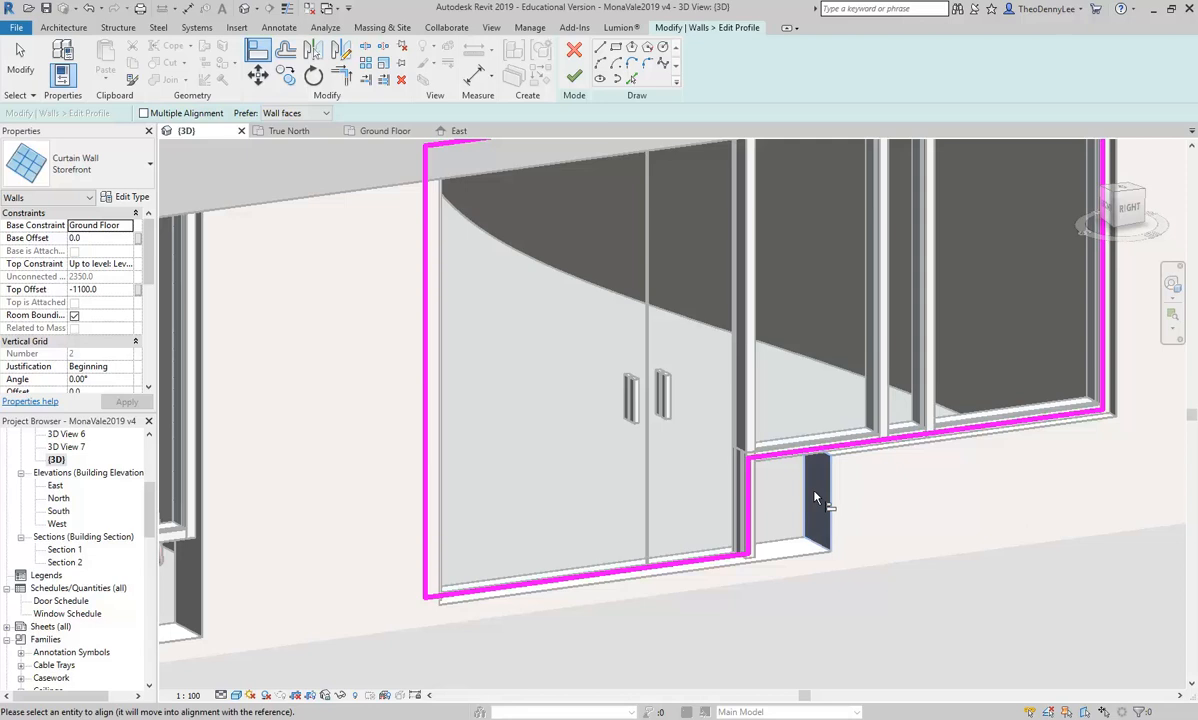
{"action": "left_click", "coordinate": [753, 500]}
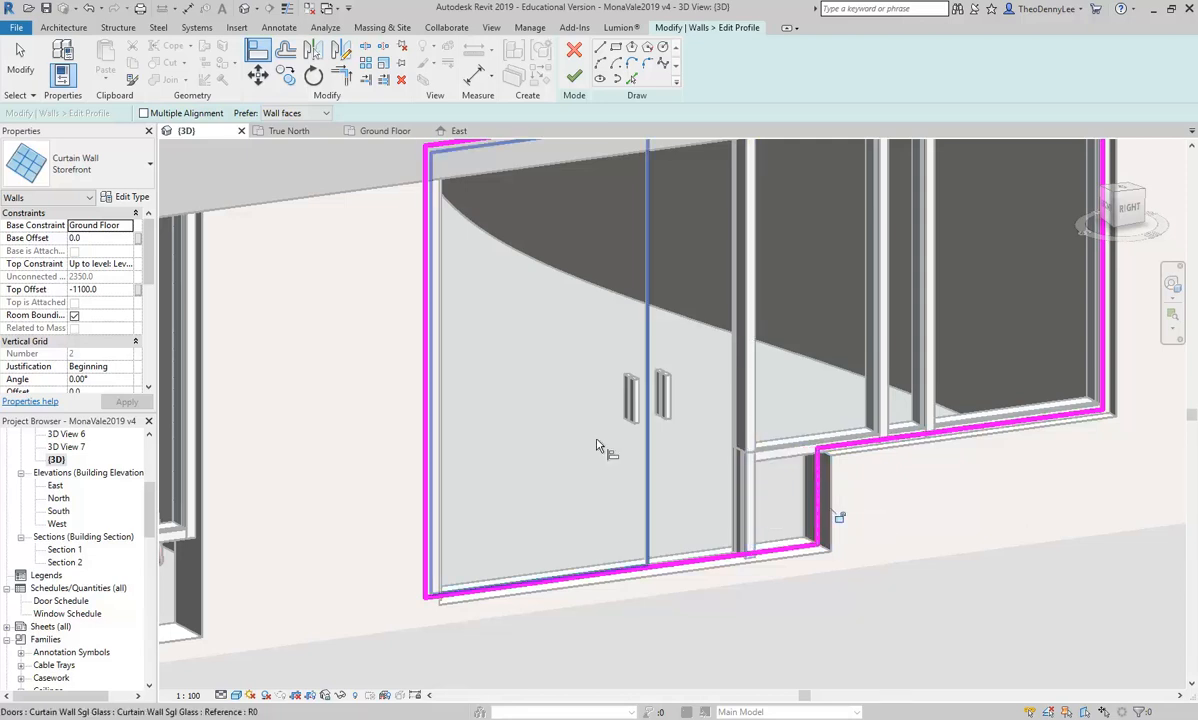
{"action": "scroll", "coordinate": [802, 477], "scroll_direction": "down", "scroll_amount": 3}
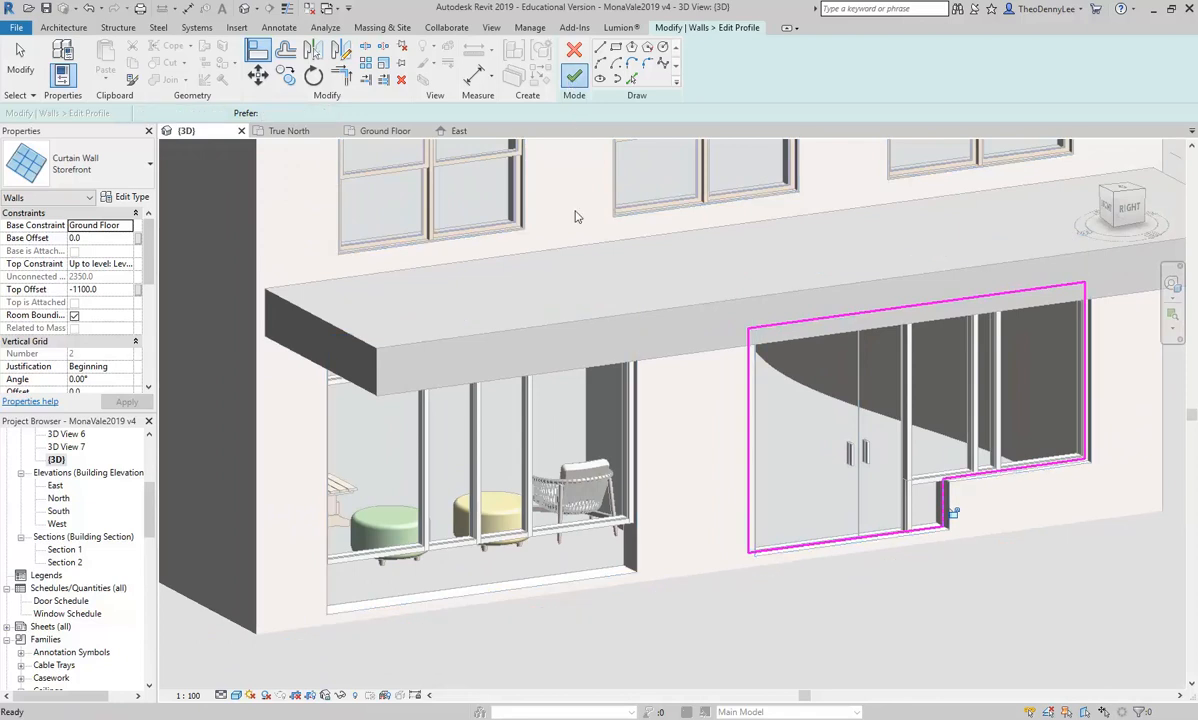
{"action": "left_click", "coordinate": [573, 77]}
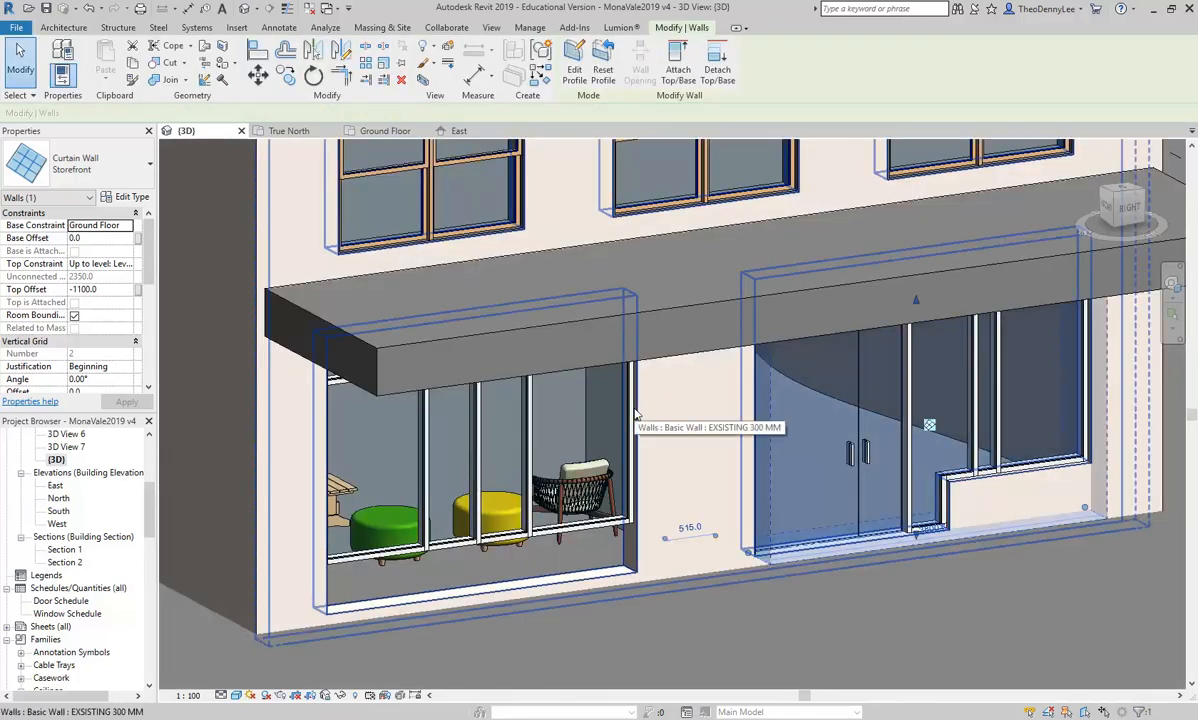
{"action": "scroll", "coordinate": [951, 515], "scroll_direction": "up", "scroll_amount": 2}
{"action": "middle_click_drag", "start_coordinate": [951, 518], "coordinate": [1012, 511]}
{"action": "scroll", "coordinate": [845, 474], "scroll_direction": "up", "scroll_amount": 1}
{"action": "scroll", "coordinate": [883, 460], "scroll_direction": "down", "scroll_amount": 2}
{"action": "scroll", "coordinate": [1012, 511], "scroll_direction": "up", "scroll_amount": 1}
{"action": "key", "text": "Escape"}
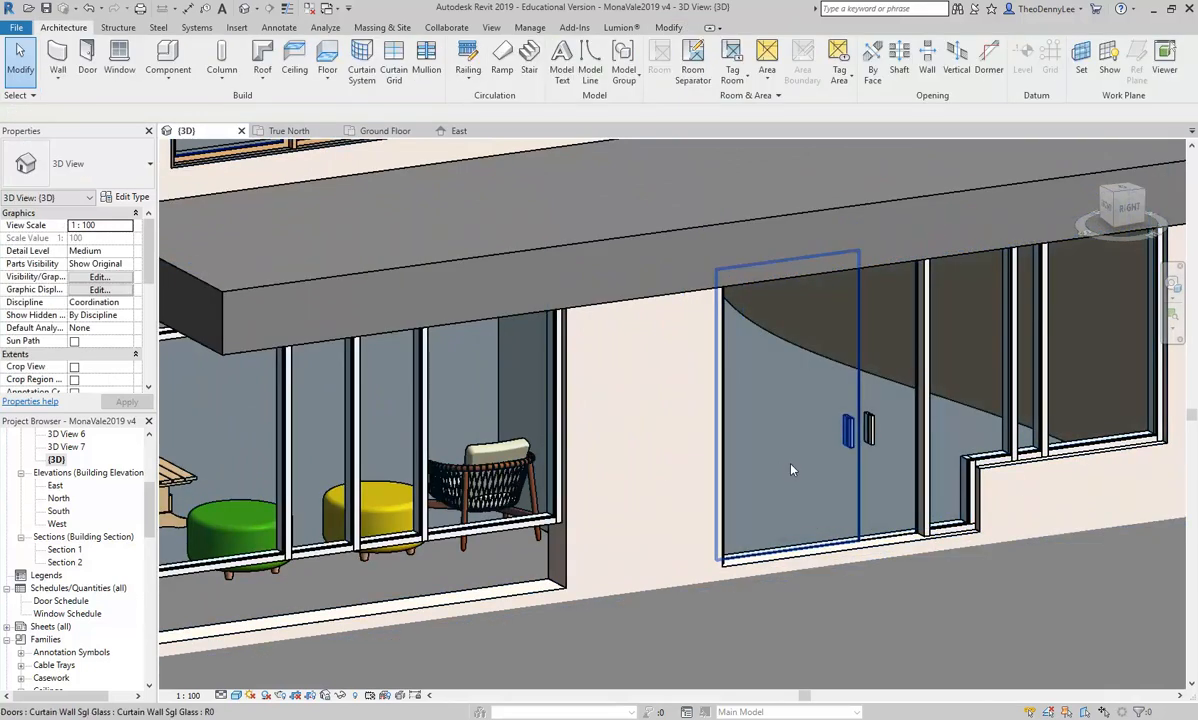
Stretch the base of the shop front 2 curtain wall down to the bottom of its wall opening, at a base offset of 0
{"action": "middle_click_drag", "start_coordinate": [492, 532], "coordinate": [732, 501]}
{"action": "scroll", "coordinate": [566, 547], "scroll_direction": "up", "scroll_amount": 2}
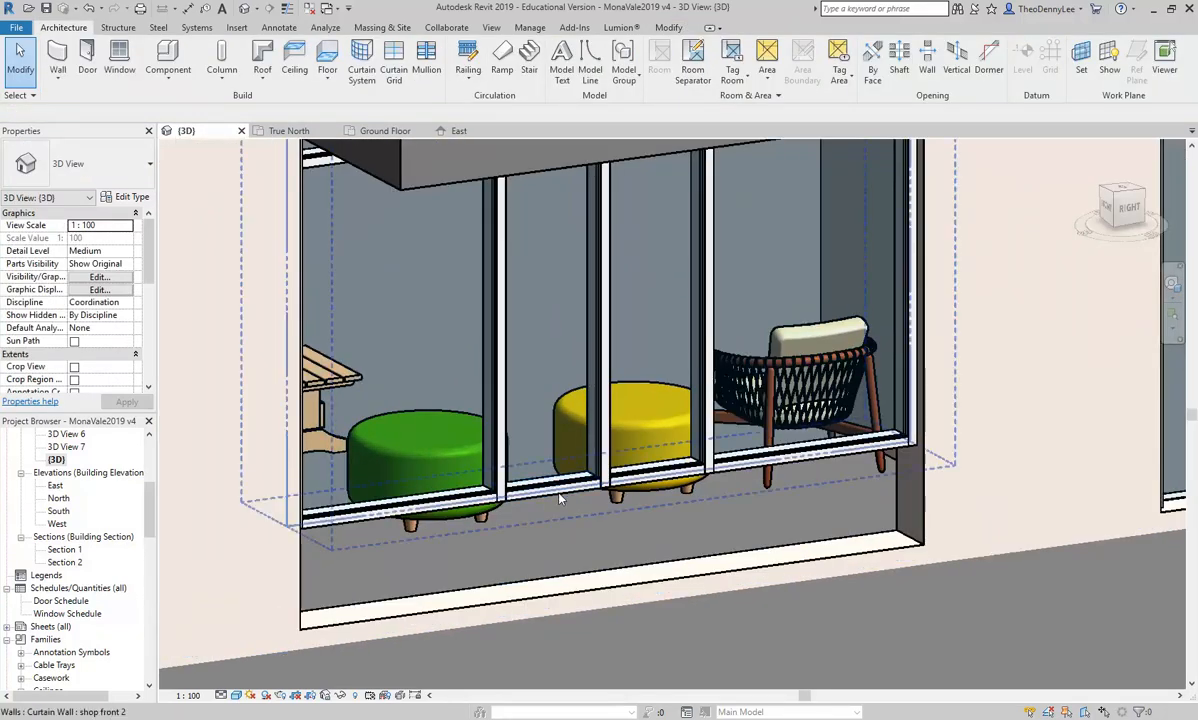
{"action": "left_click", "coordinate": [600, 525]}
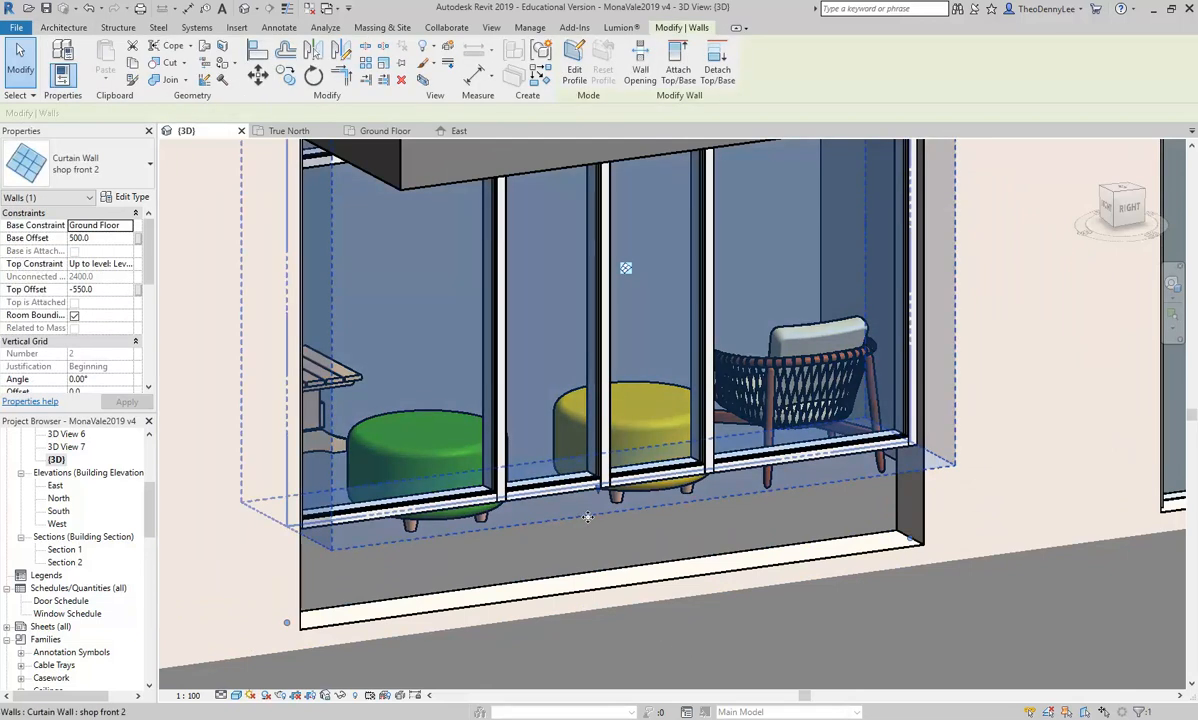
{"action": "middle_click_drag", "start_coordinate": [591, 408], "coordinate": [641, 478]}
{"action": "mouse_move", "coordinate": [560, 448]}
{"action": "middle_mouse_down", "text": "shift"}
{"action": "mouse_move", "coordinate": [655, 460]}
{"action": "mouse_move", "coordinate": [685, 489]}
{"action": "mouse_move", "coordinate": [582, 394]}
{"action": "mouse_move", "coordinate": [630, 446]}
{"action": "mouse_move", "coordinate": [634, 511]}
{"action": "mouse_move", "coordinate": [713, 555]}
{"action": "mouse_move", "coordinate": [661, 500]}
{"action": "middle_mouse_up", "text": "shift"}
{"action": "left_click_drag", "start_coordinate": [661, 502], "coordinate": [661, 578]}
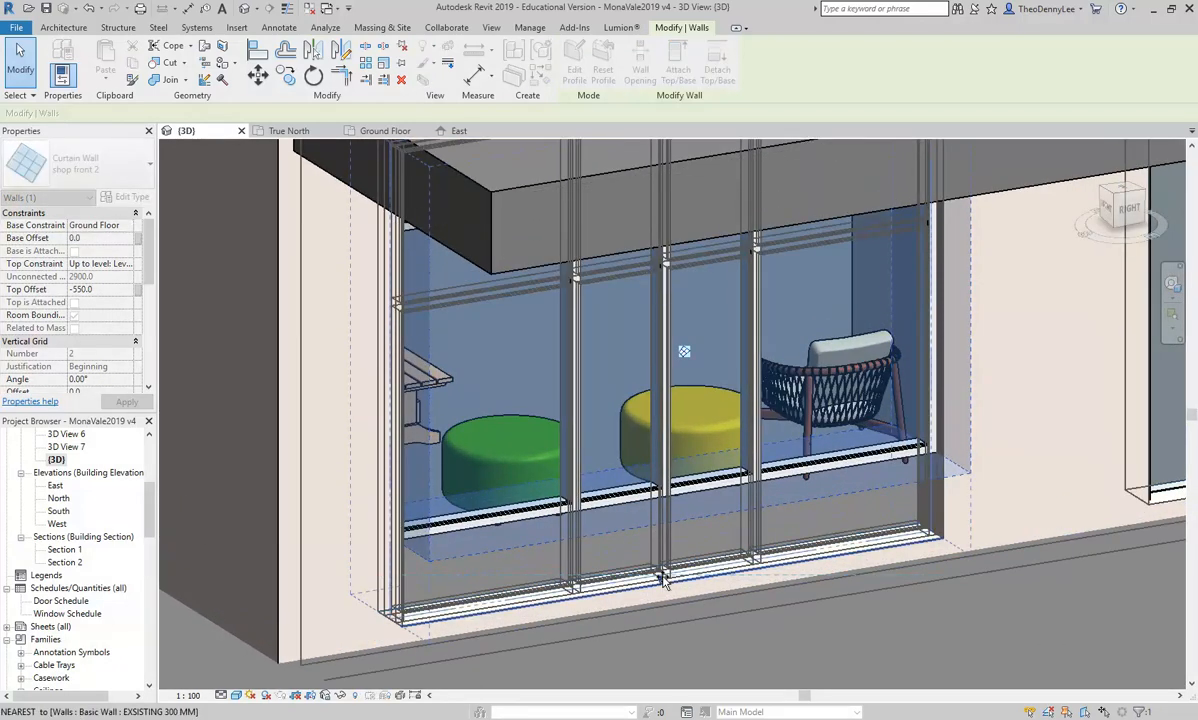
{"action": "middle_click_drag", "start_coordinate": [672, 585], "coordinate": [703, 610], "text": "shift"}
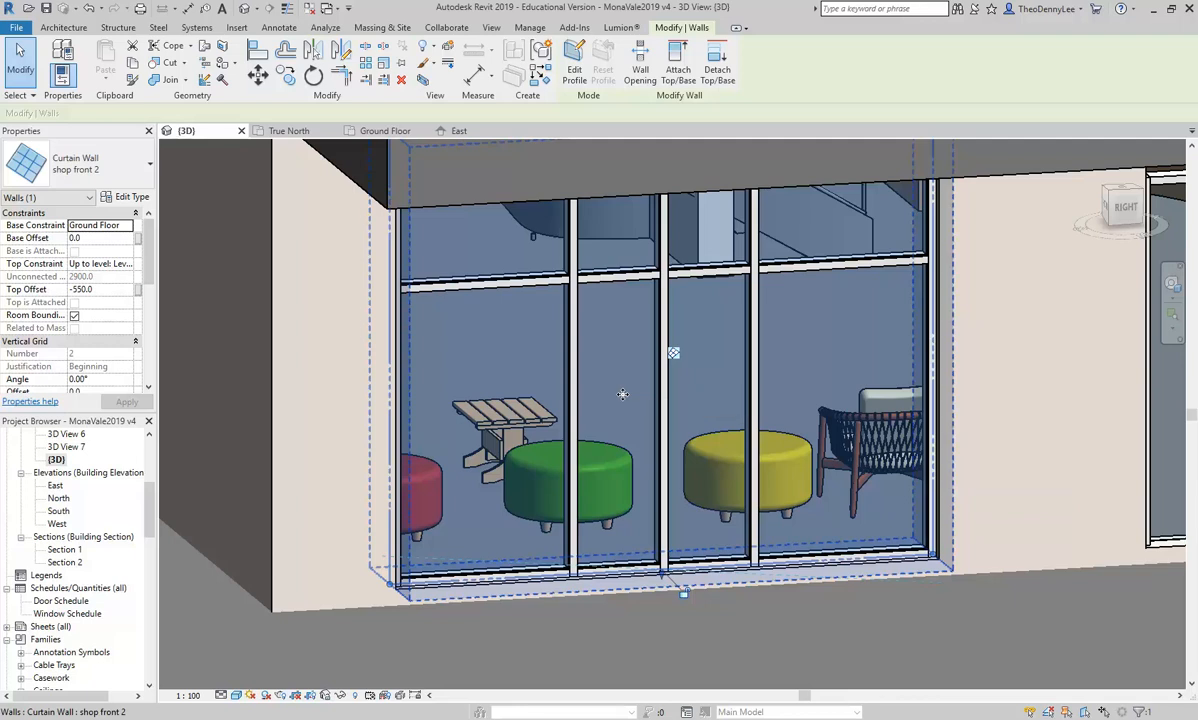
Open the East elevation and examine how the base of the shop front 2 curtain wall meets its opening
{"action": "scroll", "coordinate": [941, 326], "scroll_direction": "down", "scroll_amount": 1}
{"action": "middle_click_drag", "start_coordinate": [941, 326], "coordinate": [794, 333]}
{"action": "scroll", "coordinate": [794, 333], "scroll_direction": "down", "scroll_amount": 1}
{"action": "scroll", "coordinate": [672, 315], "scroll_direction": "down", "scroll_amount": 1}
{"action": "middle_click_drag", "start_coordinate": [735, 362], "coordinate": [789, 396], "text": "shift"}
{"action": "left_click", "coordinate": [462, 134]}
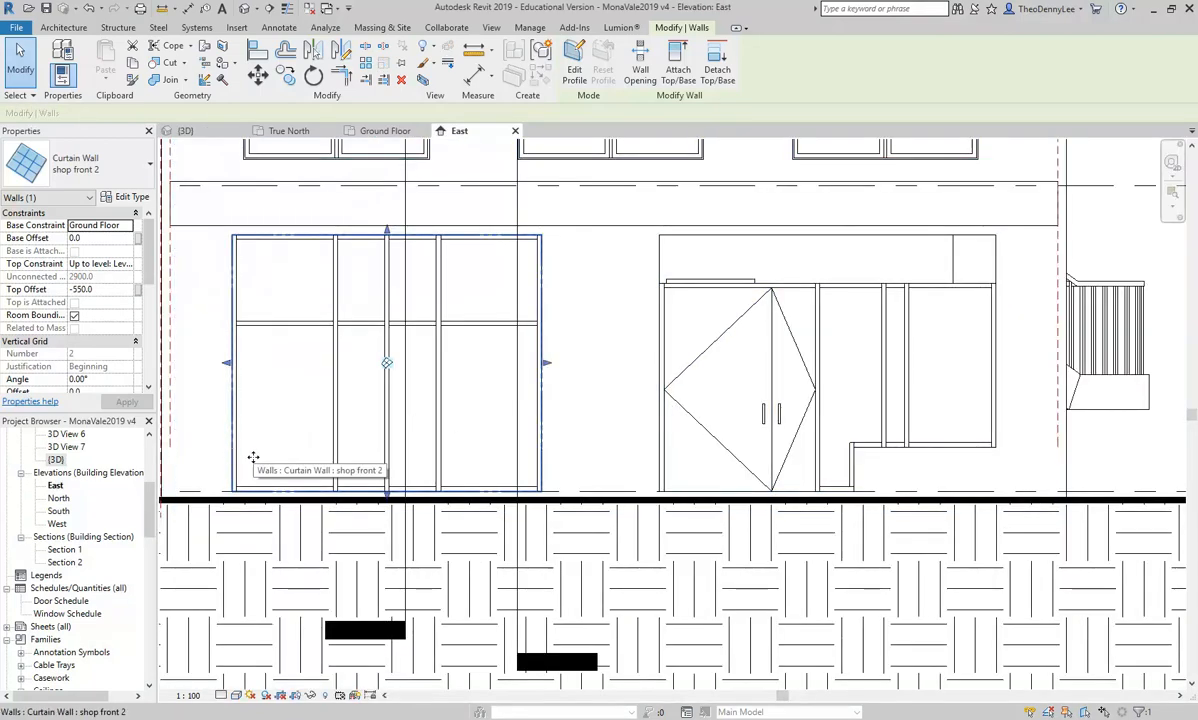
{"action": "scroll", "coordinate": [253, 457], "scroll_direction": "up", "scroll_amount": 4}
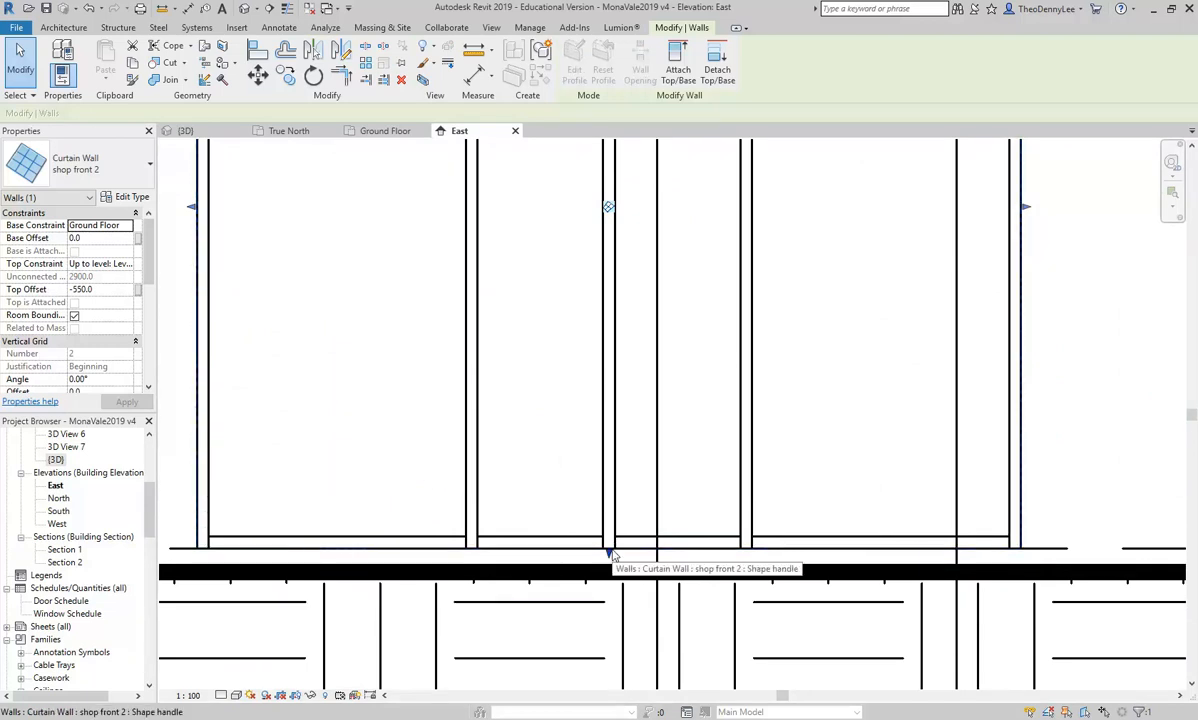
{"action": "scroll", "coordinate": [412, 444], "scroll_direction": "down", "scroll_amount": 4}
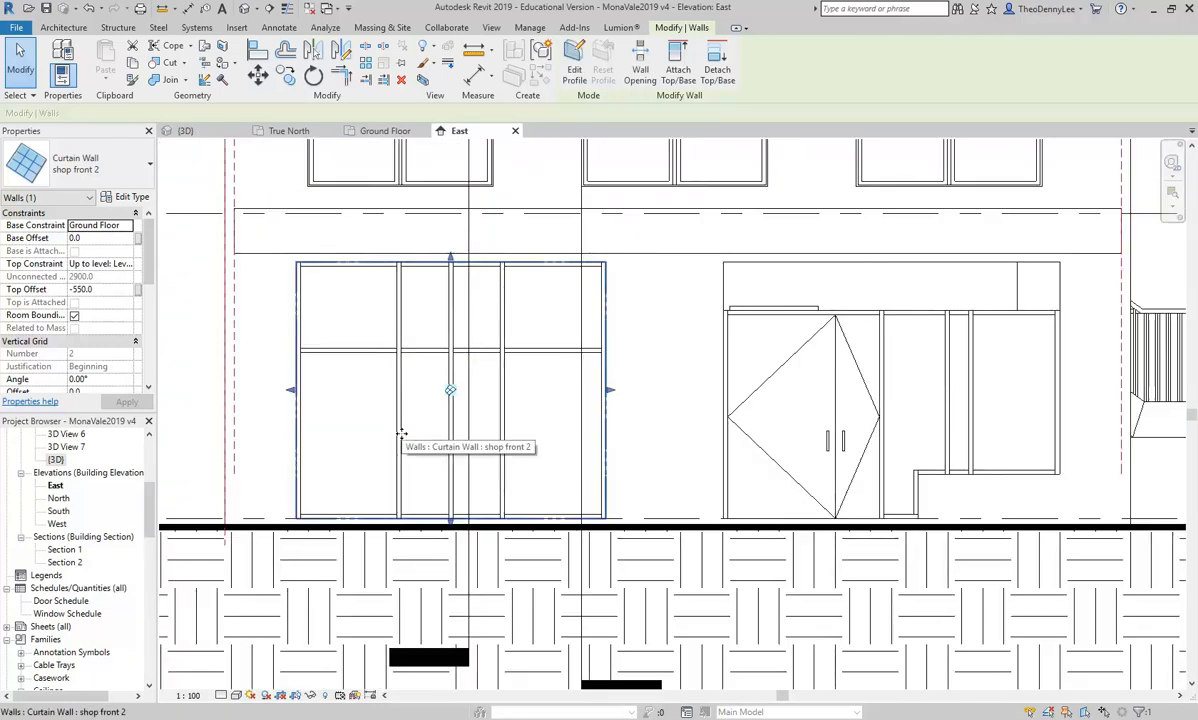
Stretch the top of the Storefront curtain wall up to the head of its wall opening, at a top offset of -550
{"action": "middle_click_drag", "start_coordinate": [704, 431], "coordinate": [604, 431]}
{"action": "scroll", "coordinate": [765, 319], "scroll_direction": "up", "scroll_amount": 3}
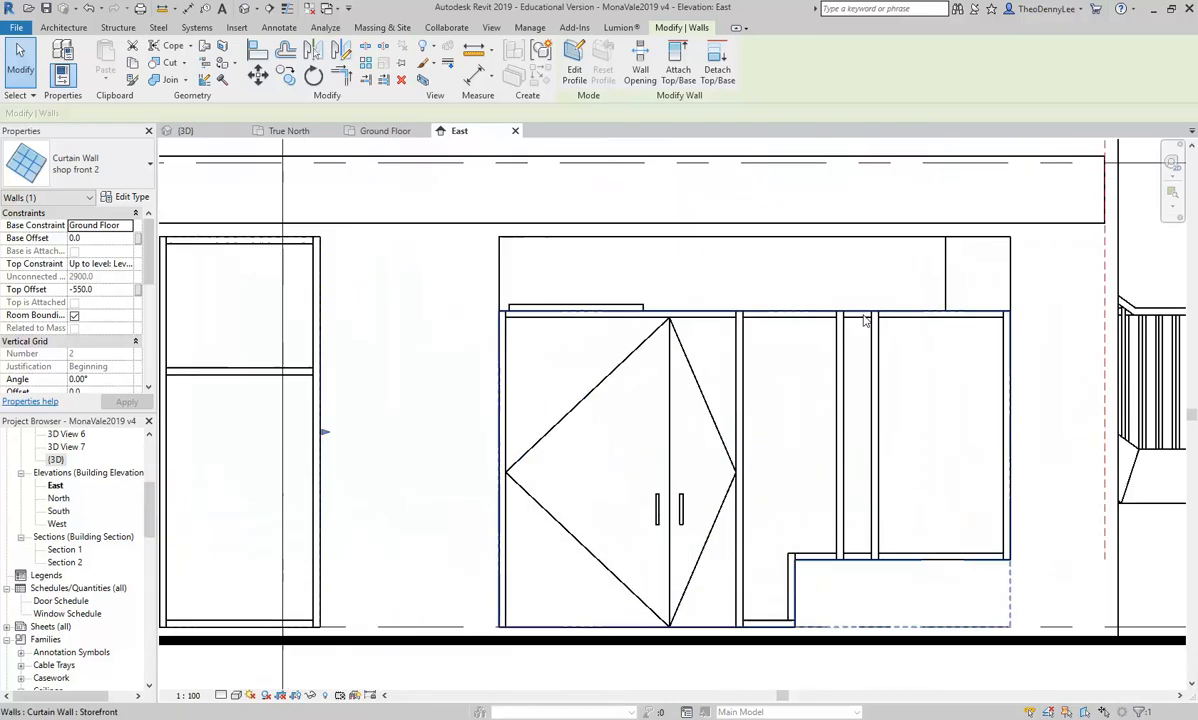
{"action": "left_click", "coordinate": [674, 358]}
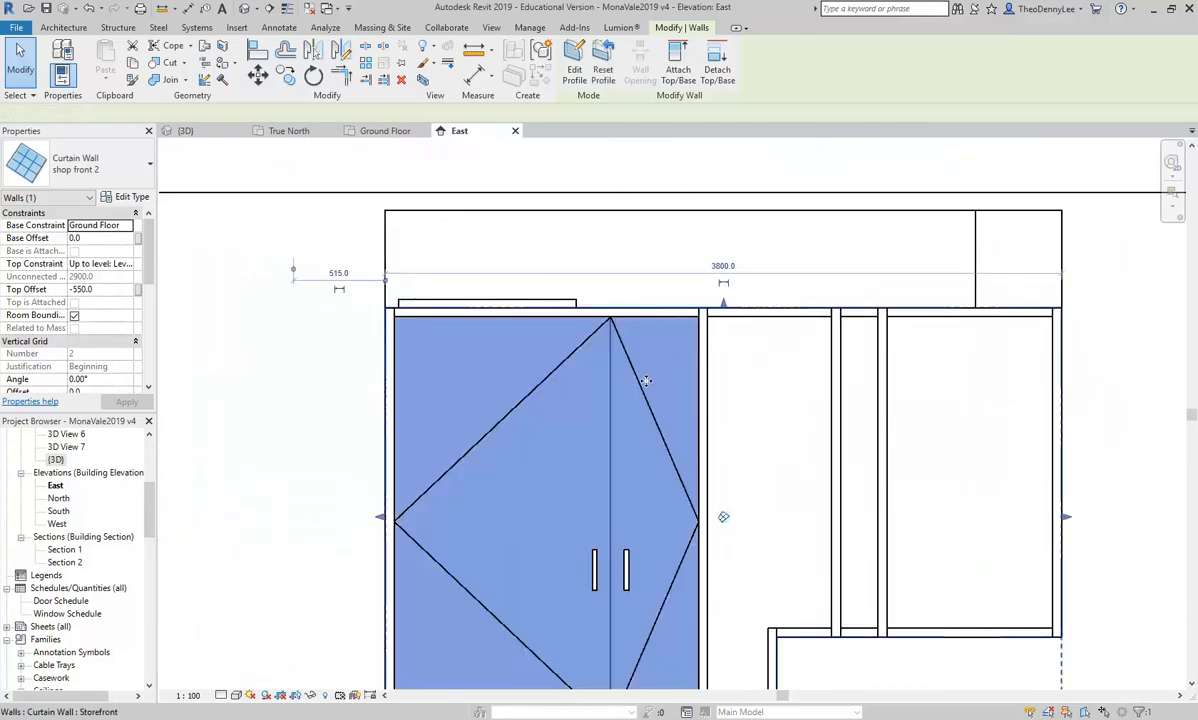
{"action": "scroll", "coordinate": [680, 375], "scroll_direction": "down", "scroll_amount": 1}
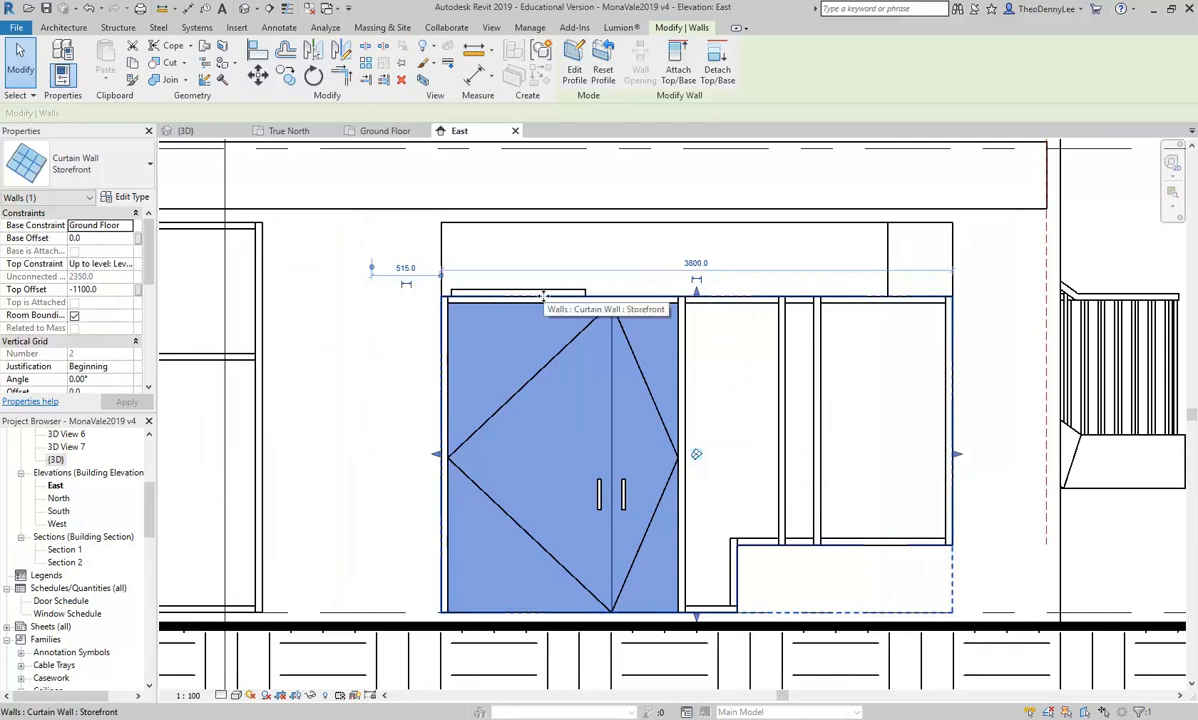
{"action": "left_click_drag", "start_coordinate": [697, 291], "coordinate": [697, 222]}
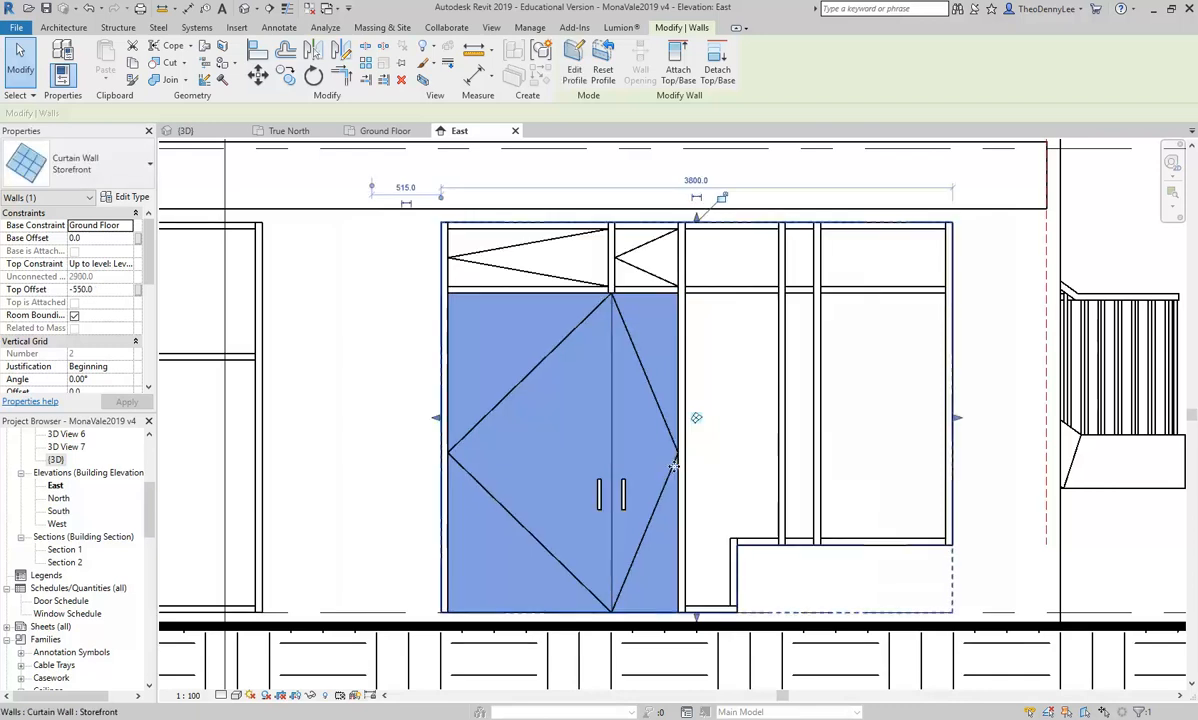
Inspect the raised Storefront curtain wall beneath the awning in the 3D view, focusing on the panels above the doors
{"action": "left_click", "coordinate": [172, 132]}
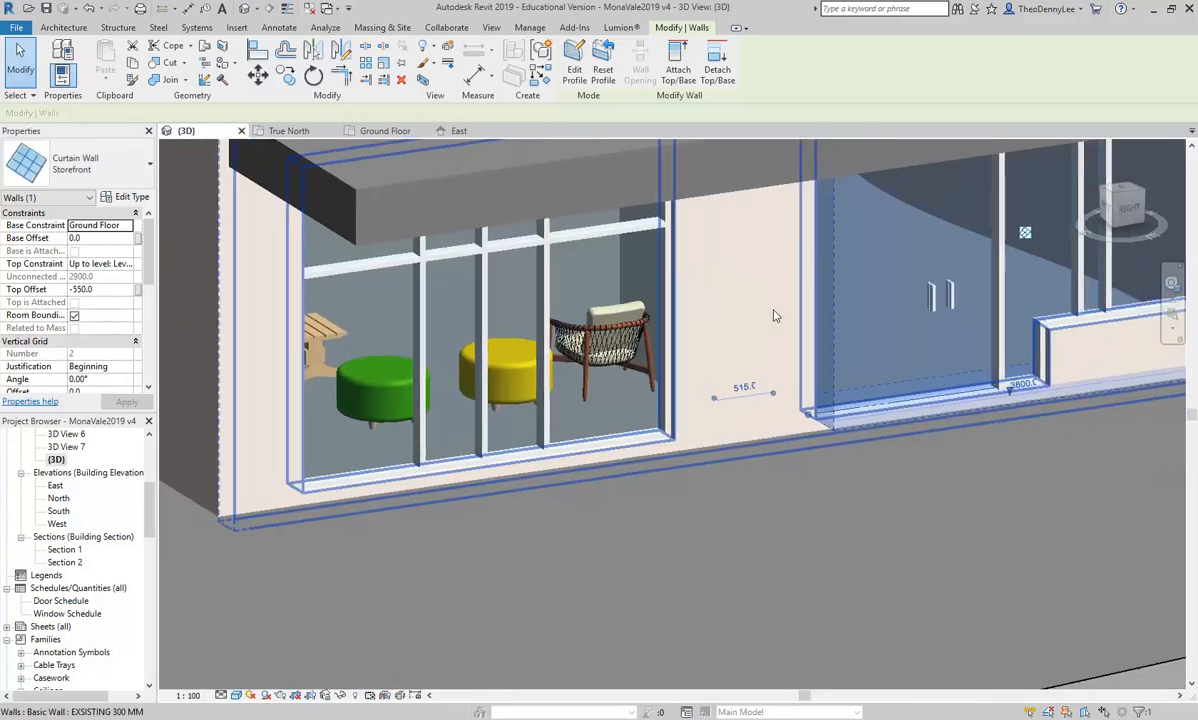
{"action": "middle_click_drag", "start_coordinate": [773, 316], "coordinate": [782, 345], "text": "shift"}
{"action": "scroll", "coordinate": [727, 307], "scroll_direction": "up", "scroll_amount": 3}
{"action": "middle_click_drag", "start_coordinate": [727, 307], "coordinate": [698, 291]}
{"action": "scroll", "coordinate": [690, 283], "scroll_direction": "up", "scroll_amount": 1}
{"action": "middle_click", "coordinate": [690, 278]}
{"action": "middle_click", "coordinate": [690, 278]}
{"action": "scroll", "coordinate": [686, 415], "scroll_direction": "up", "scroll_amount": 12}
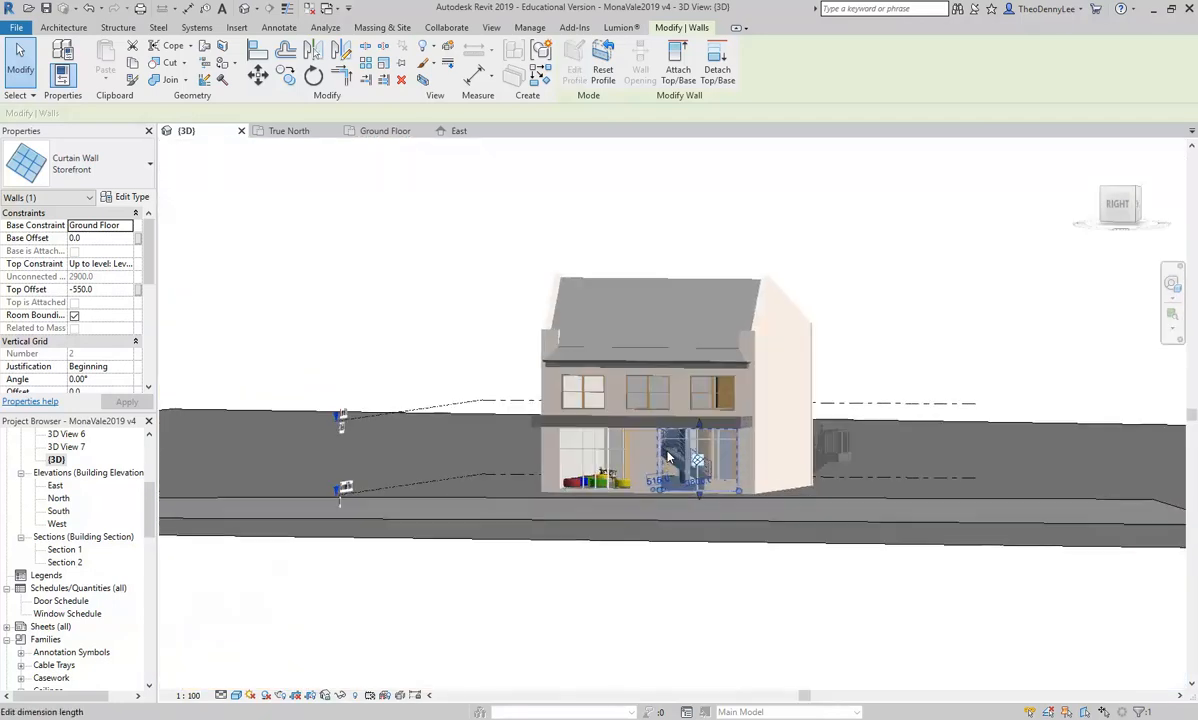
{"action": "middle_click_drag", "start_coordinate": [668, 412], "coordinate": [677, 379]}
{"action": "scroll", "coordinate": [698, 429], "scroll_direction": "up", "scroll_amount": 4}
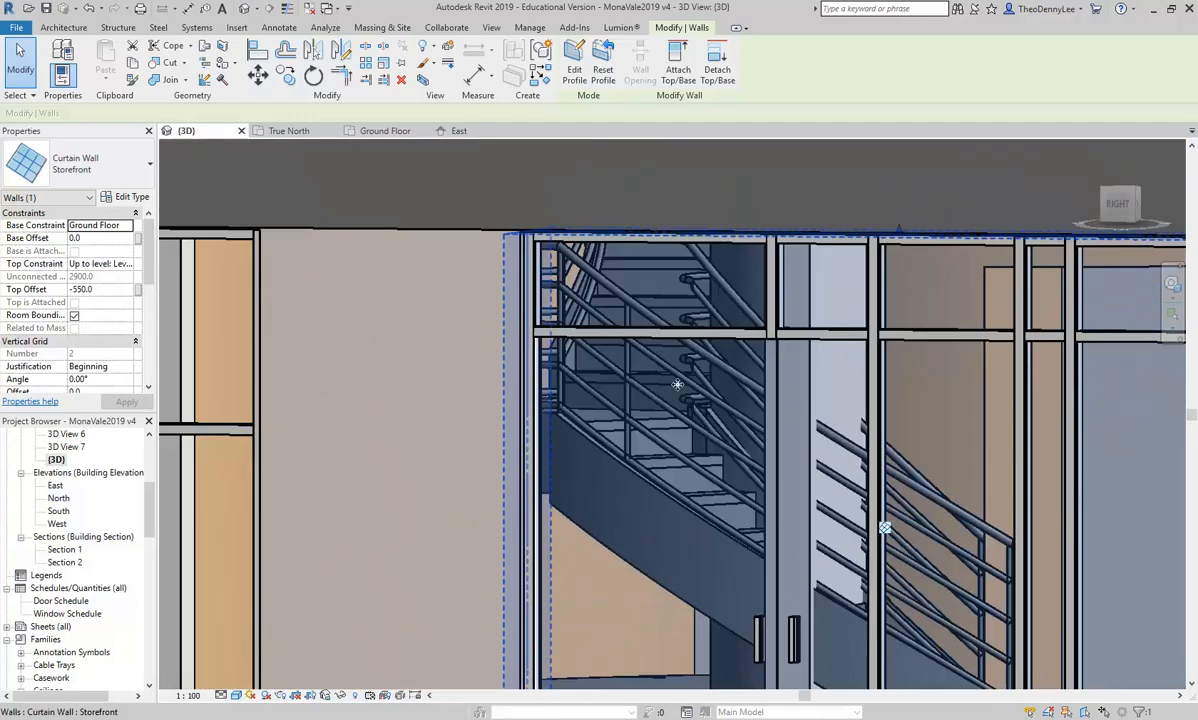
{"action": "scroll", "coordinate": [677, 382], "scroll_direction": "down", "scroll_amount": 1}
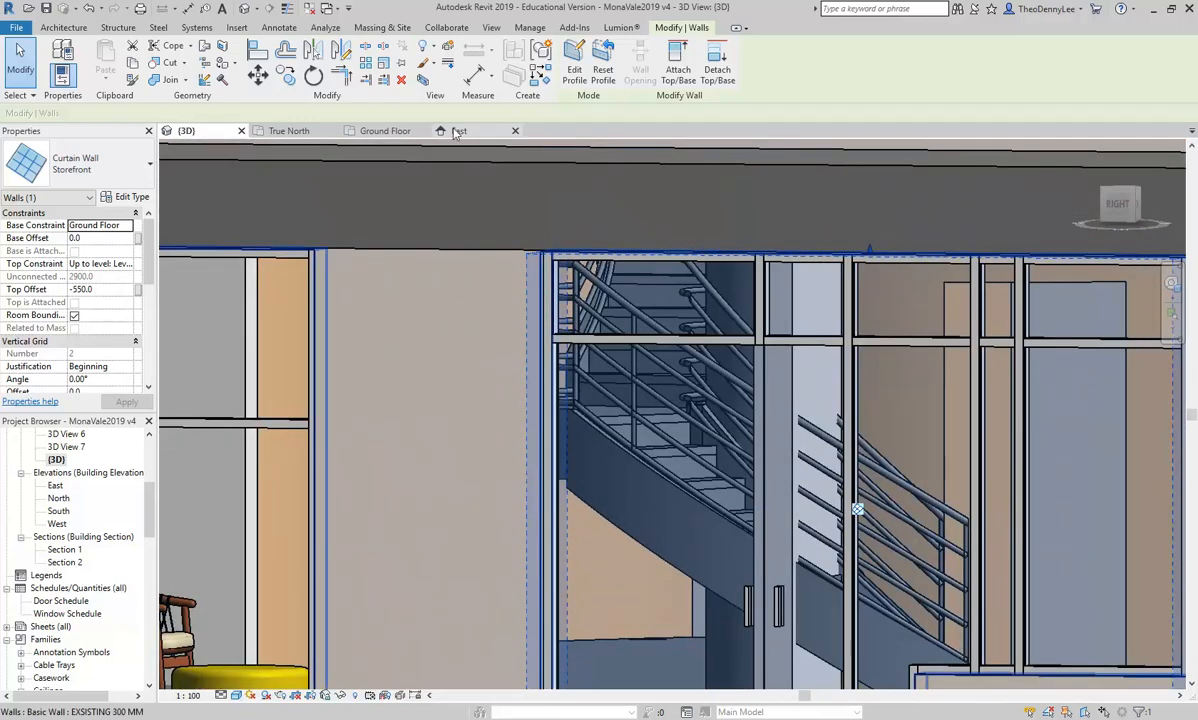
Examine the panels above the entrance doors in the East elevation and check the family type of the wider one
{"action": "left_click", "coordinate": [456, 131]}
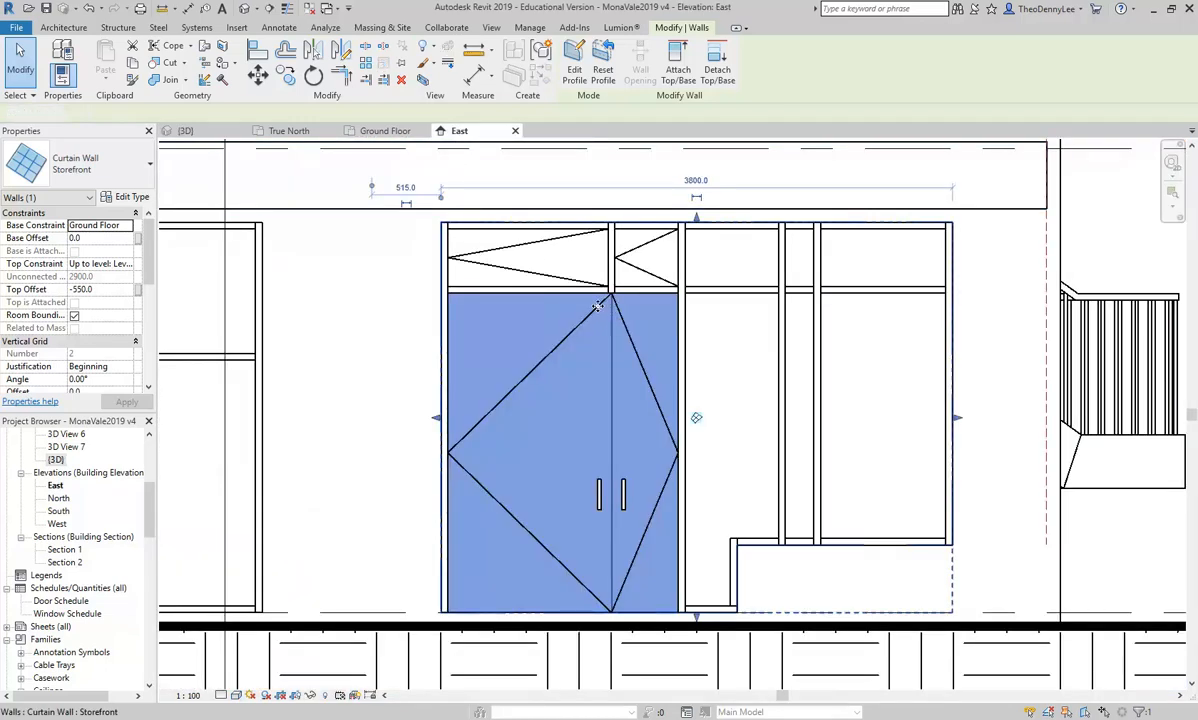
{"action": "key", "text": "Escape"}
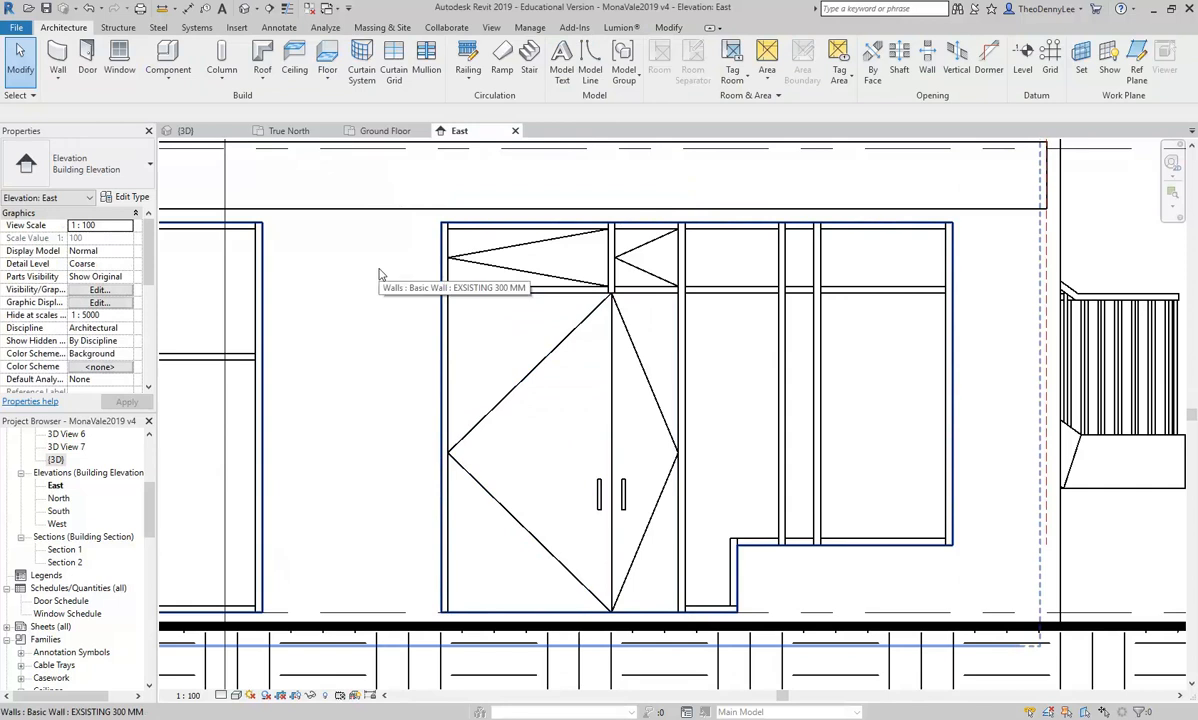
{"action": "scroll", "coordinate": [460, 215], "scroll_direction": "up", "scroll_amount": 4}
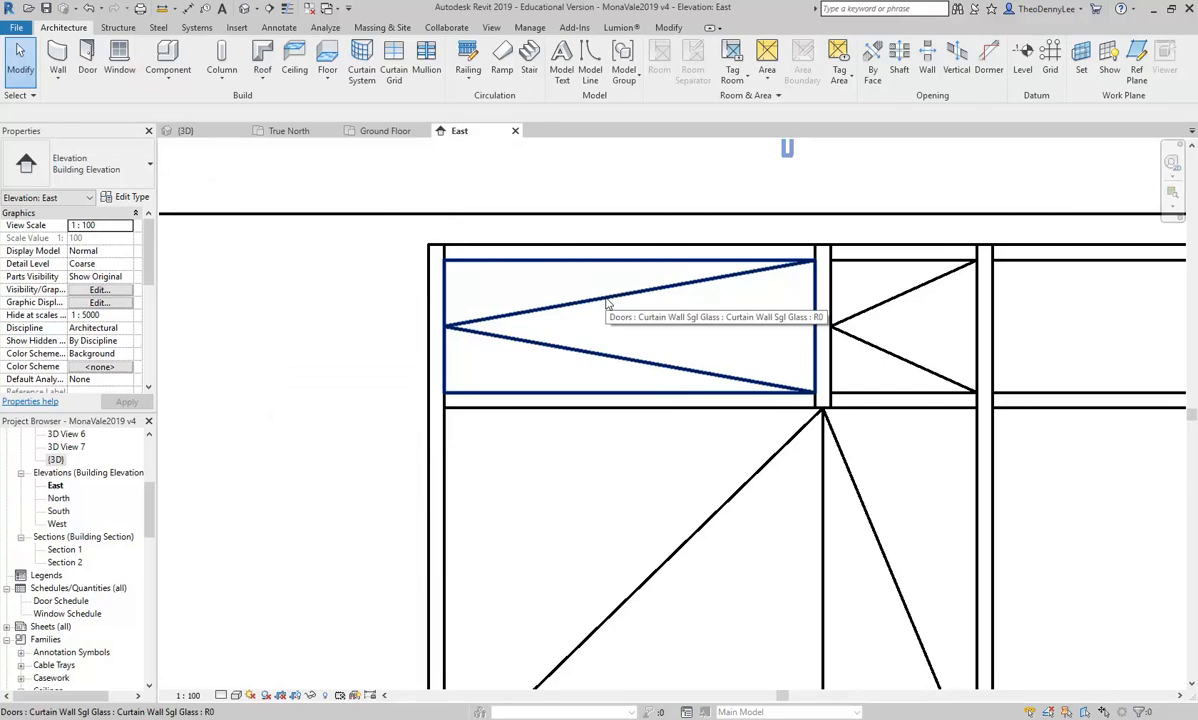
{"action": "scroll", "coordinate": [607, 303], "scroll_direction": "down", "scroll_amount": 4}
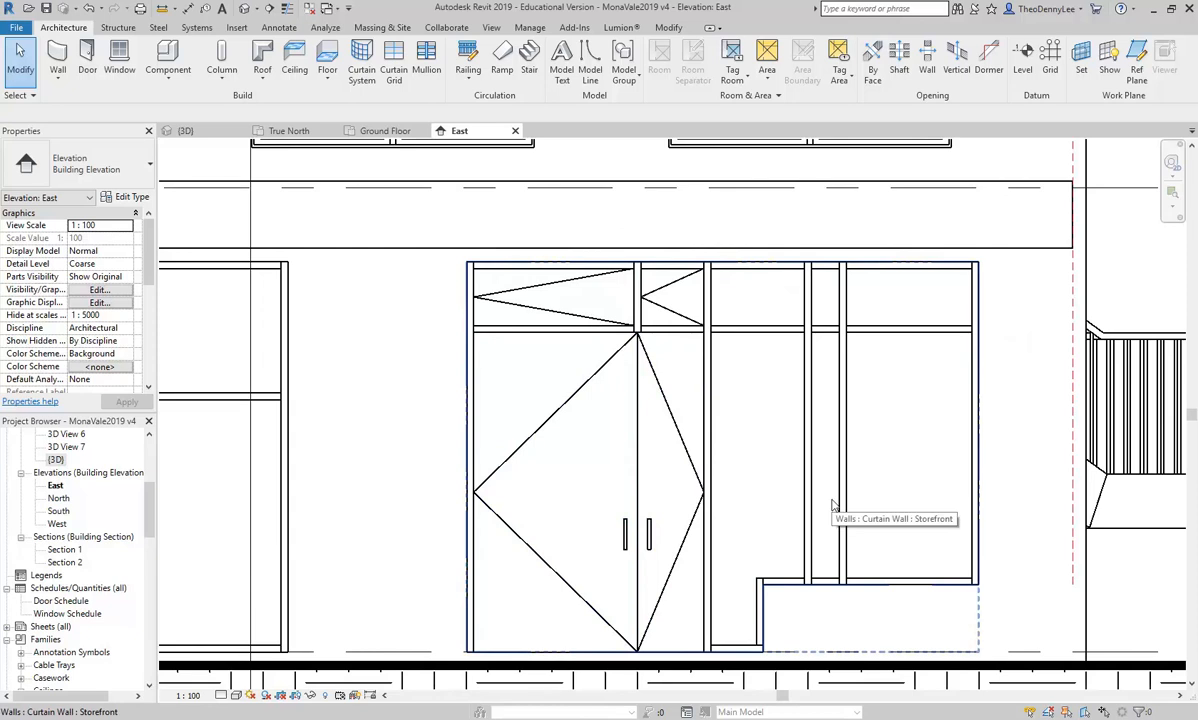
{"action": "scroll", "coordinate": [833, 505], "scroll_direction": "down", "scroll_amount": 3}
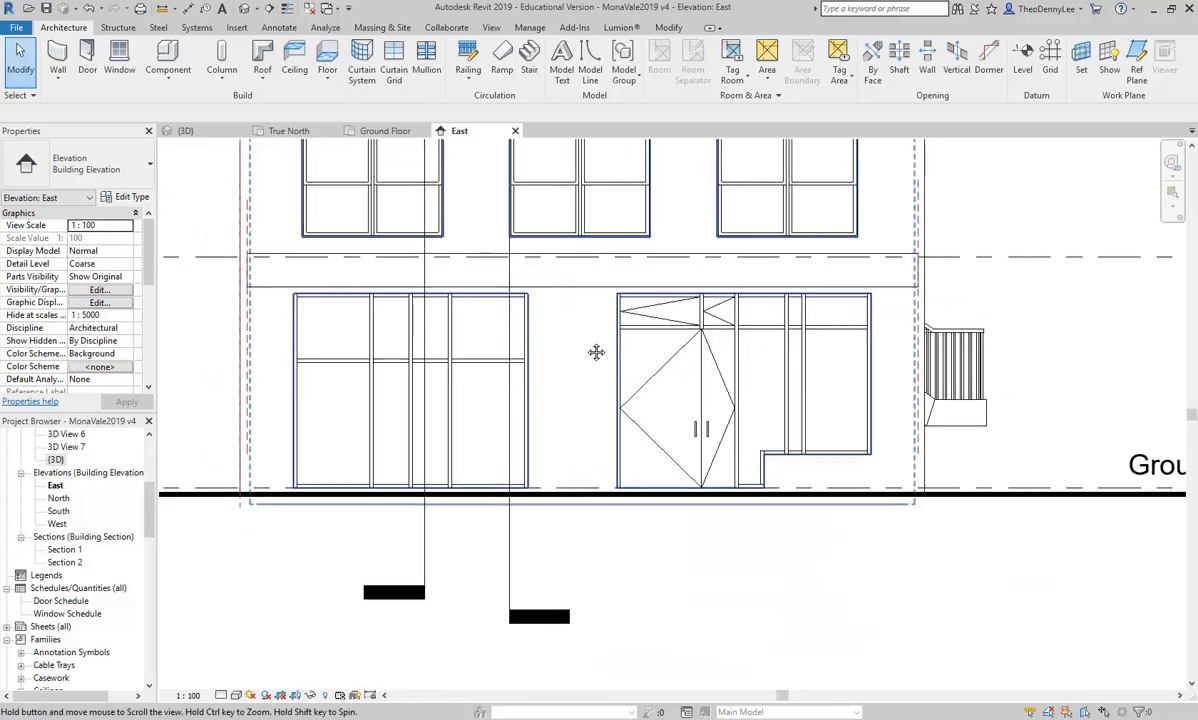
{"action": "scroll", "coordinate": [618, 393], "scroll_direction": "up", "scroll_amount": 3}
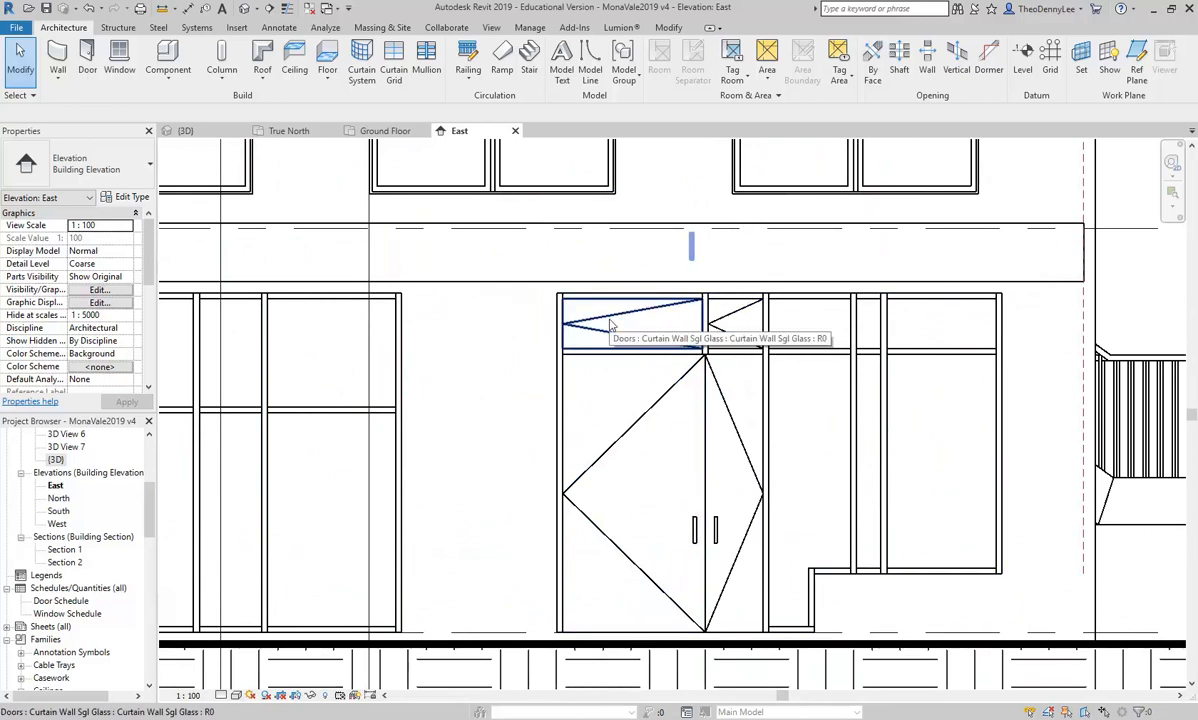
{"action": "left_click", "coordinate": [612, 326]}
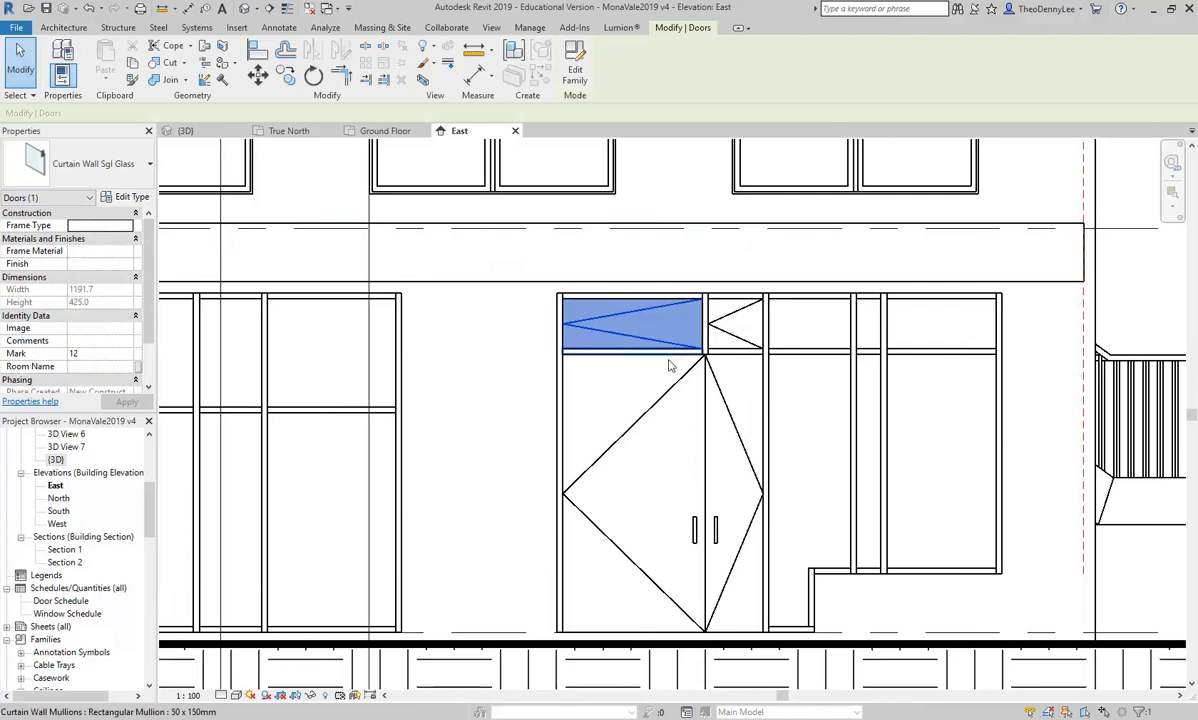
{"action": "key", "text": "Escape"}
{"action": "middle_click_drag", "start_coordinate": [578, 350], "coordinate": [586, 381]}
{"action": "scroll", "coordinate": [580, 378], "scroll_direction": "down", "scroll_amount": 3}
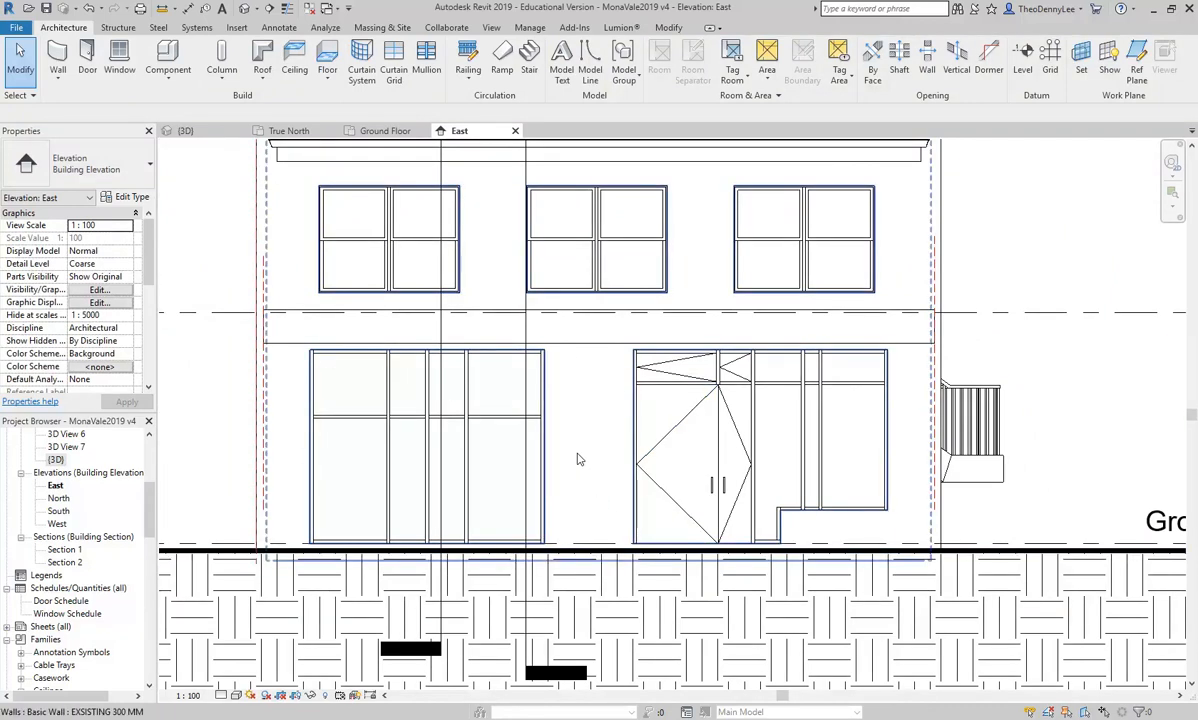
Return to the 3D view and inspect both shopfronts, selecting the front wall to review its edited outline
{"action": "double_click", "coordinate": [56, 463]}
{"action": "scroll", "coordinate": [531, 441], "scroll_direction": "down", "scroll_amount": 3}
{"action": "middle_click_drag", "start_coordinate": [579, 441], "coordinate": [515, 340]}
{"action": "middle_click_drag", "start_coordinate": [478, 398], "coordinate": [602, 436], "text": "shift"}
{"action": "scroll", "coordinate": [693, 455], "scroll_direction": "up", "scroll_amount": 3}
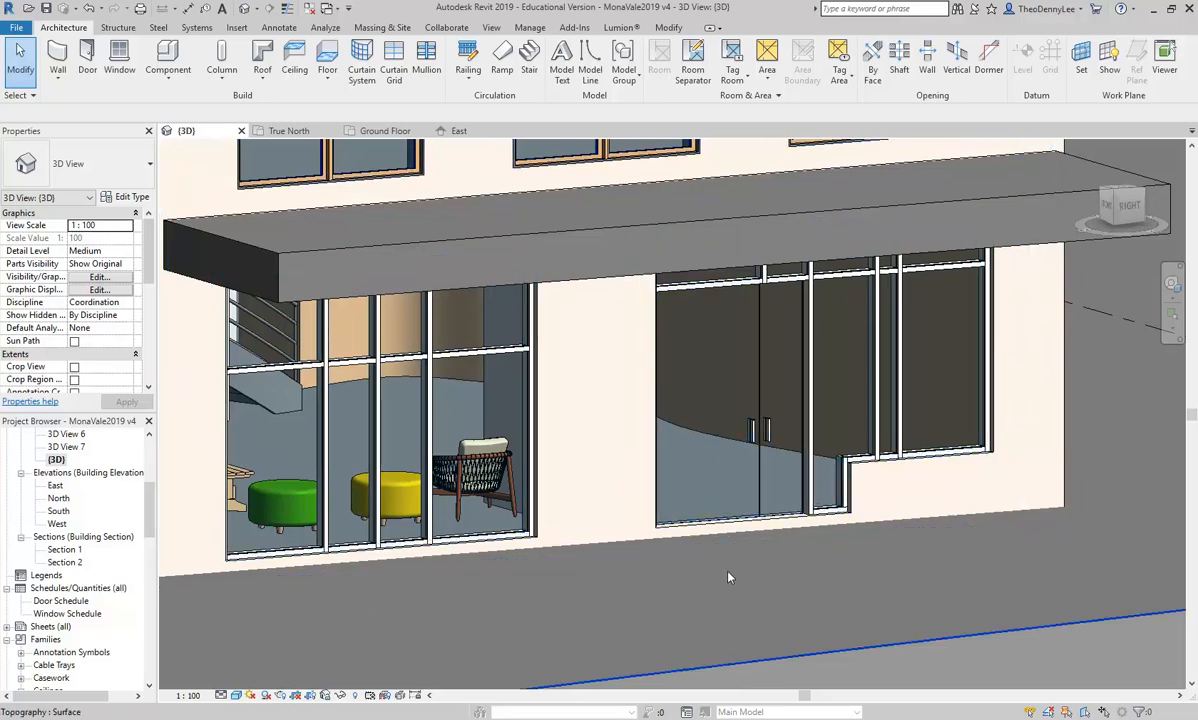
{"action": "scroll", "coordinate": [729, 578], "scroll_direction": "down", "scroll_amount": 4}
{"action": "scroll", "coordinate": [672, 578], "scroll_direction": "up", "scroll_amount": 3}
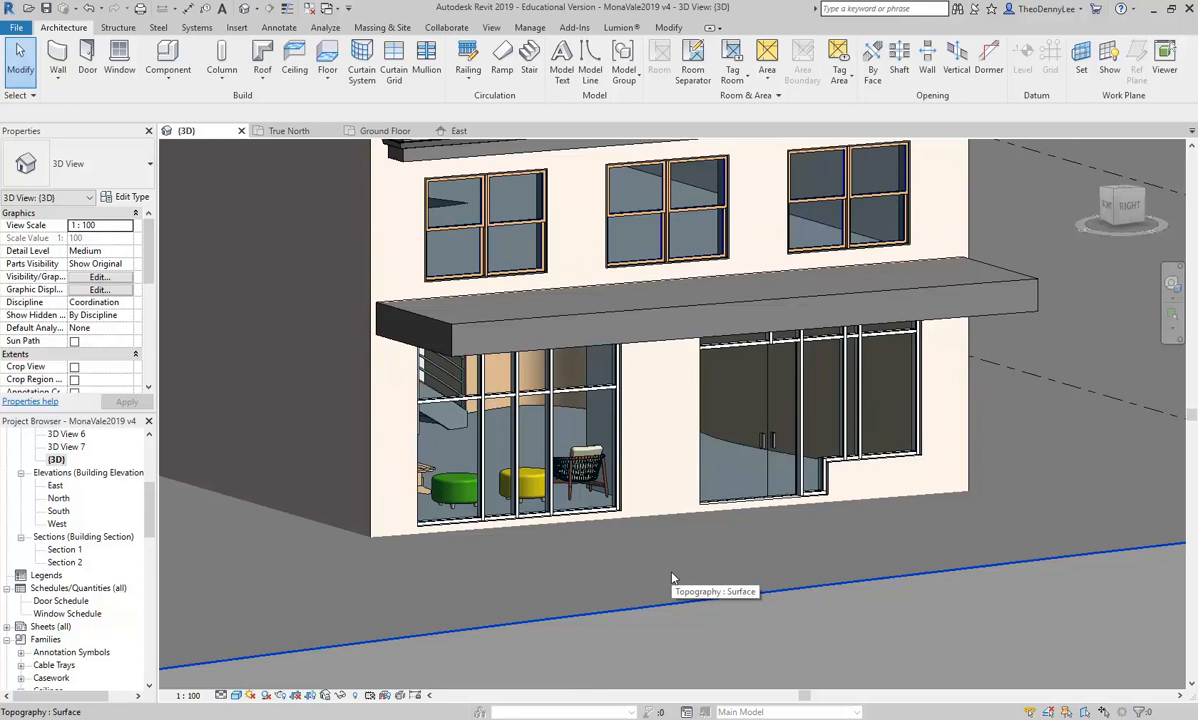
{"action": "scroll", "coordinate": [424, 390], "scroll_direction": "down", "scroll_amount": 1}
{"action": "scroll", "coordinate": [424, 400], "scroll_direction": "up", "scroll_amount": 2}
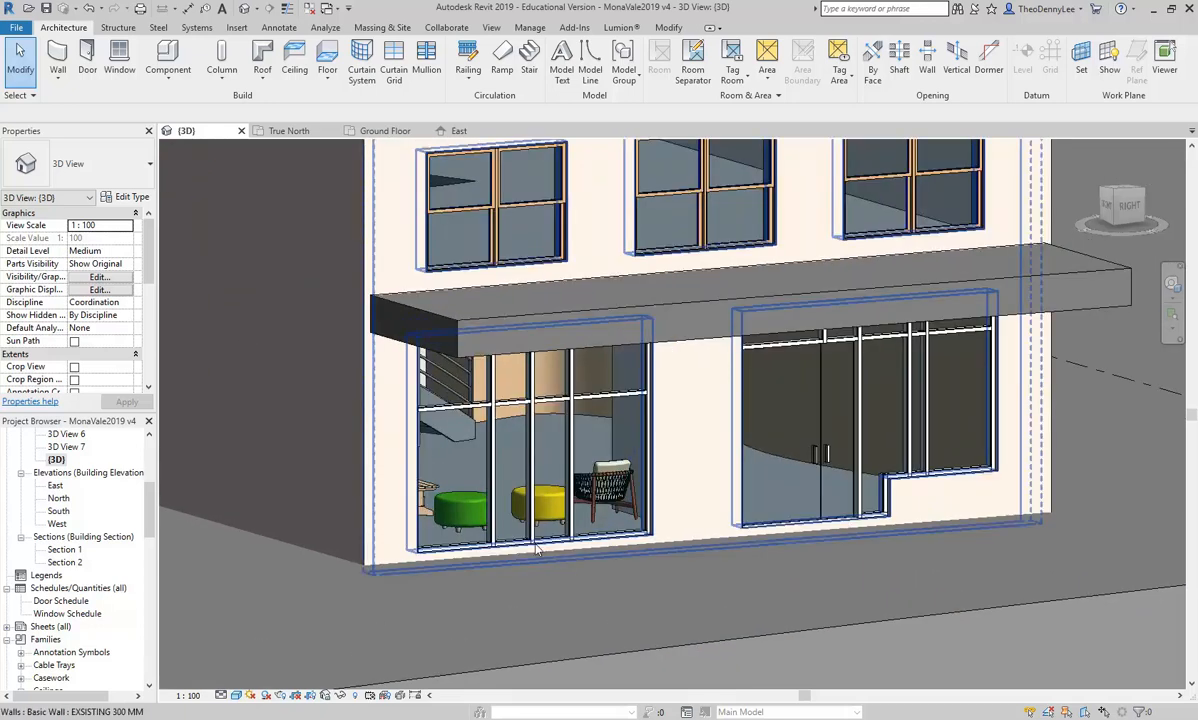
{"action": "left_click", "coordinate": [690, 433]}
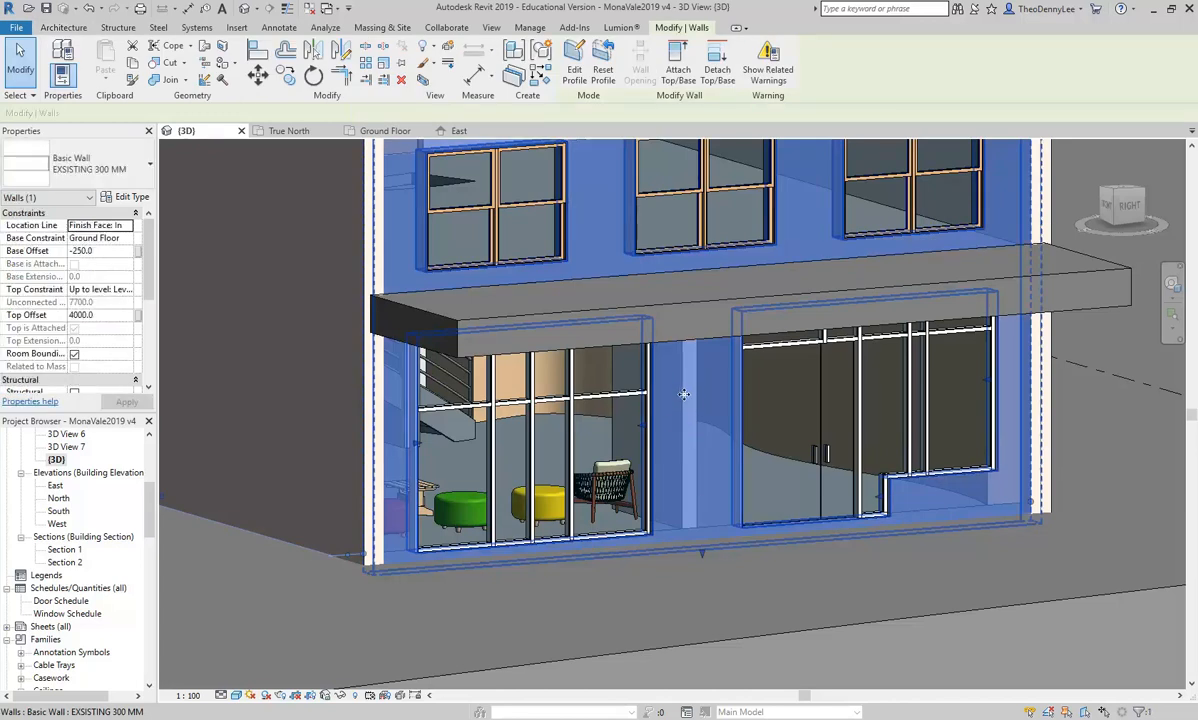
{"action": "scroll", "coordinate": [684, 399], "scroll_direction": "down", "scroll_amount": 3}
{"action": "middle_click_drag", "start_coordinate": [684, 399], "coordinate": [650, 445]}
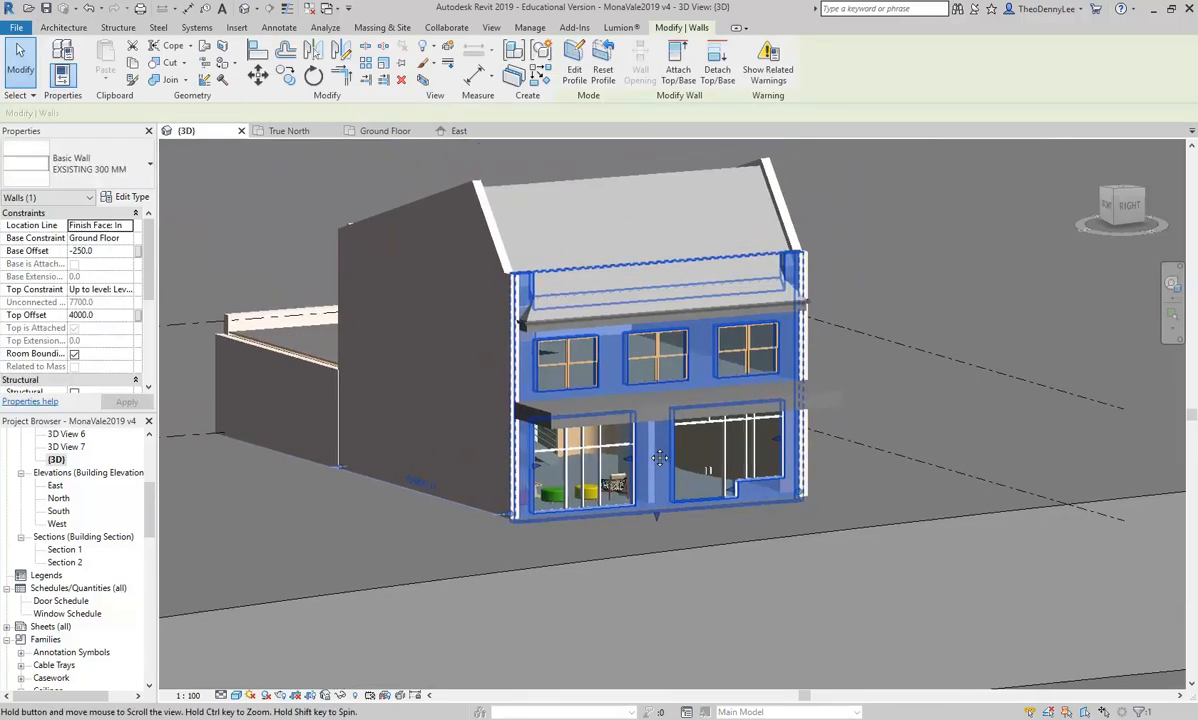
{"action": "scroll", "coordinate": [650, 445], "scroll_direction": "up", "scroll_amount": 2}
{"action": "key", "text": "Escape"}
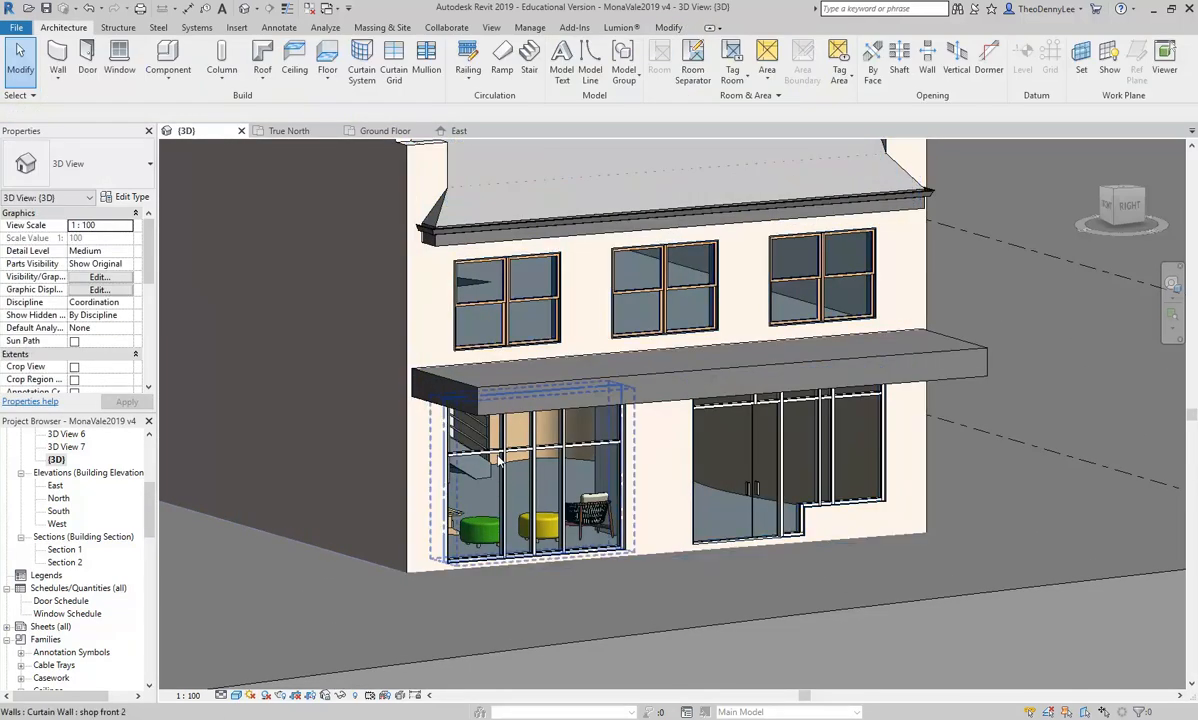